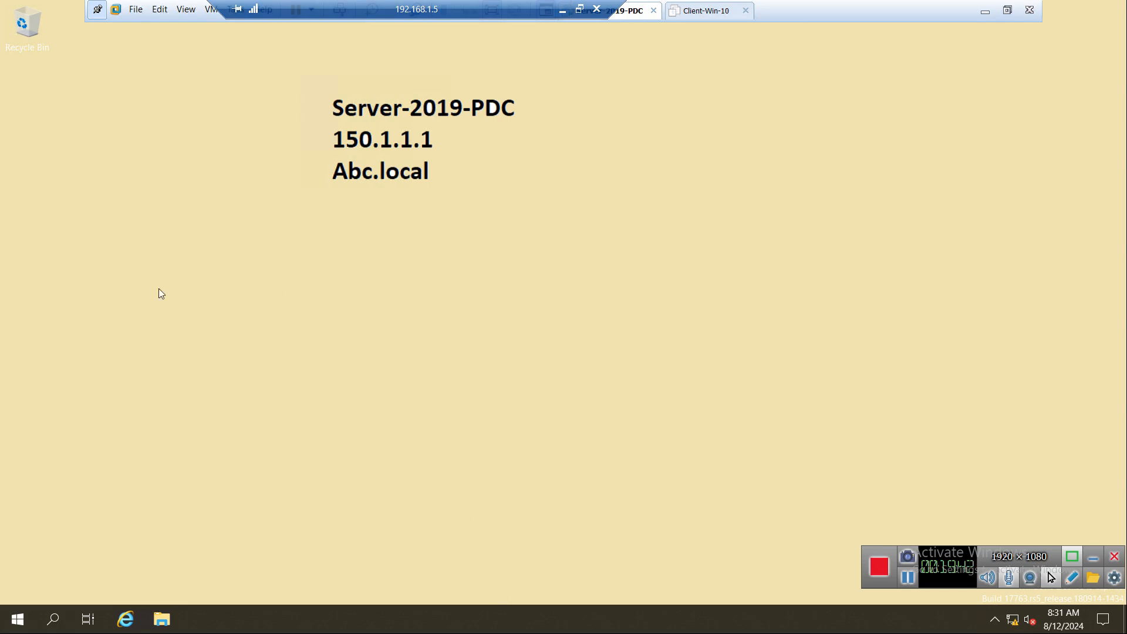
- Refresh the server desktop and open Group Policy Management from the Windows Administrative Tools
{"action": "right_click", "coordinate": [89, 273]}
{"action": "left_click", "coordinate": [145, 312]}
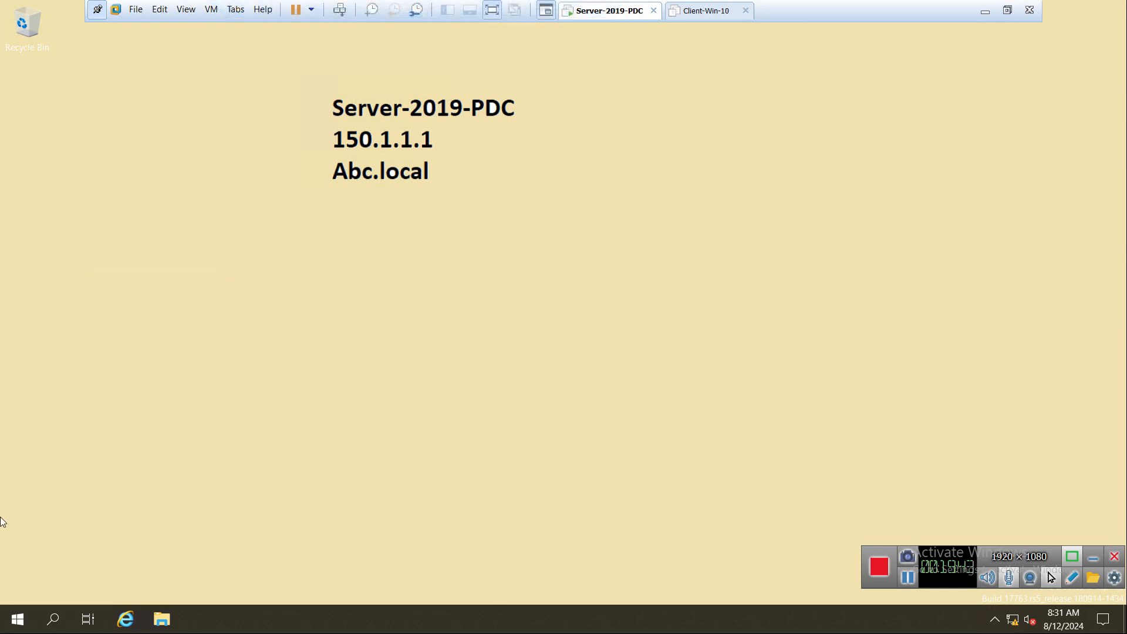
{"action": "left_click", "coordinate": [17, 619]}
{"action": "left_click", "coordinate": [136, 315]}
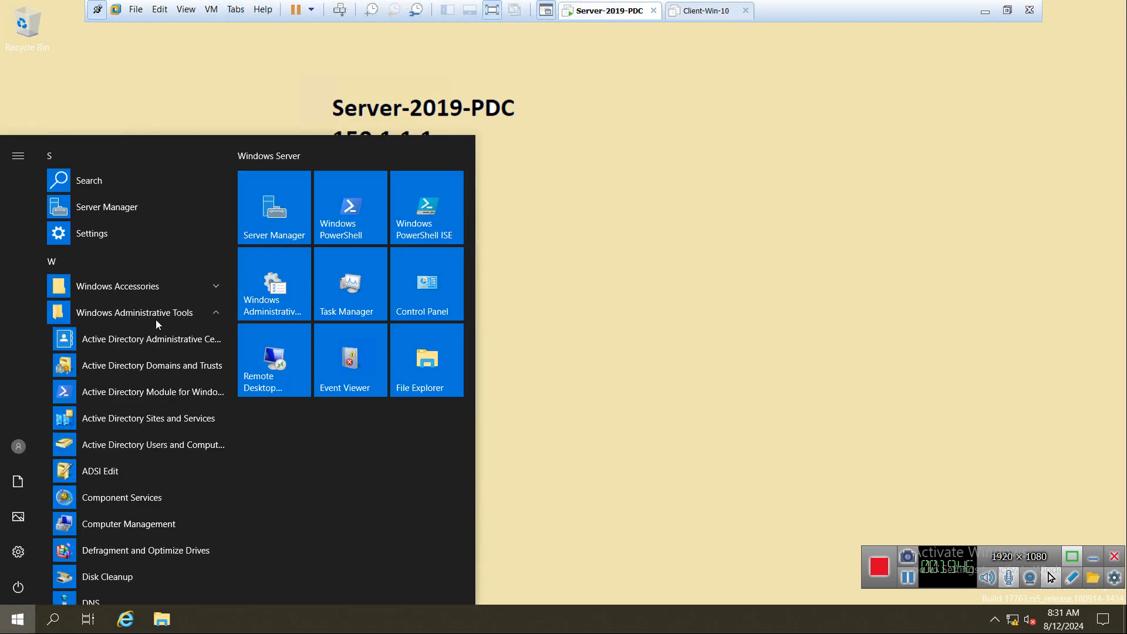
{"action": "scroll", "coordinate": [134, 423], "scroll_direction": "down", "scroll_amount": 3}
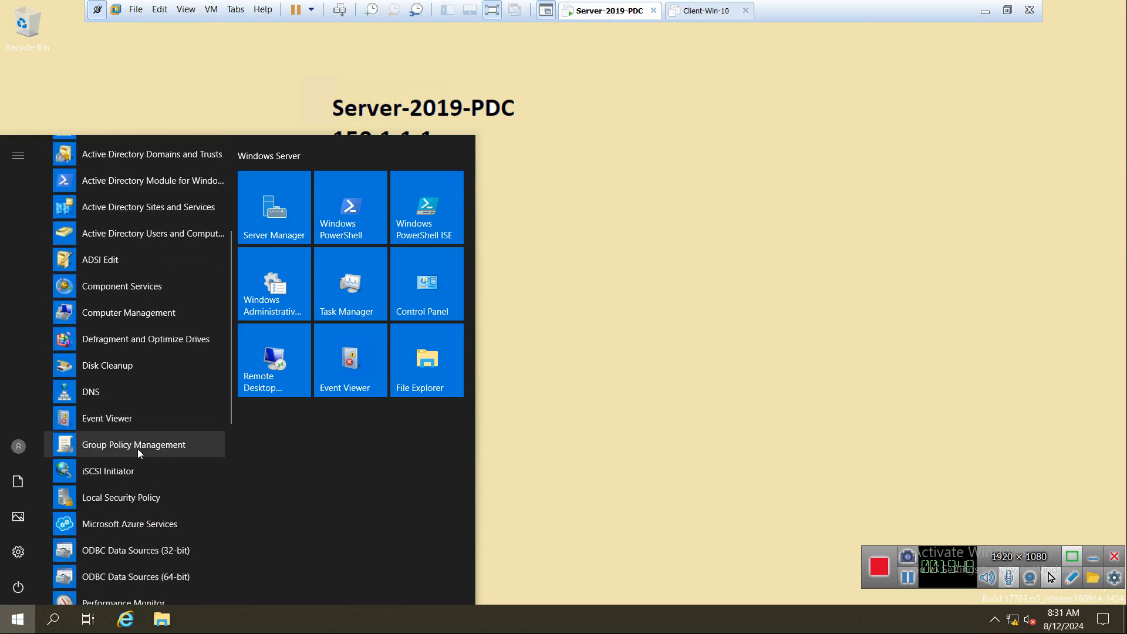
{"action": "left_click", "coordinate": [123, 446]}
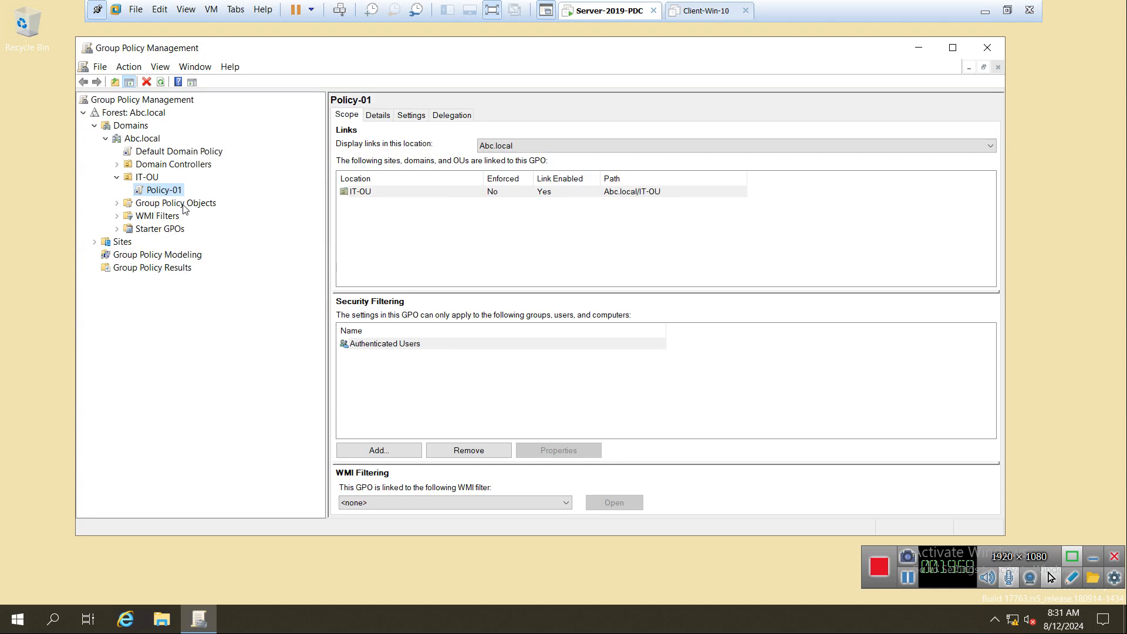
- Expand Domain Controllers and compare the scope links of Default Domain Policy and Default Domain Controllers Policy
{"action": "left_click", "coordinate": [117, 166]}
{"action": "left_click", "coordinate": [168, 153]}
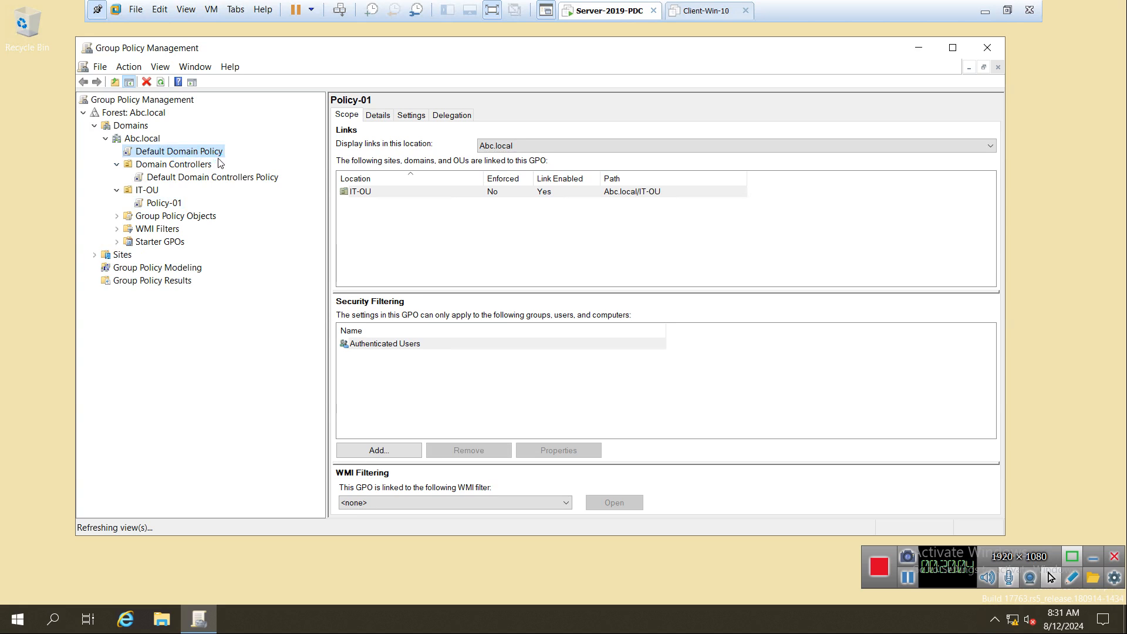
{"action": "left_click", "coordinate": [464, 324]}
{"action": "key", "text": "Return"}
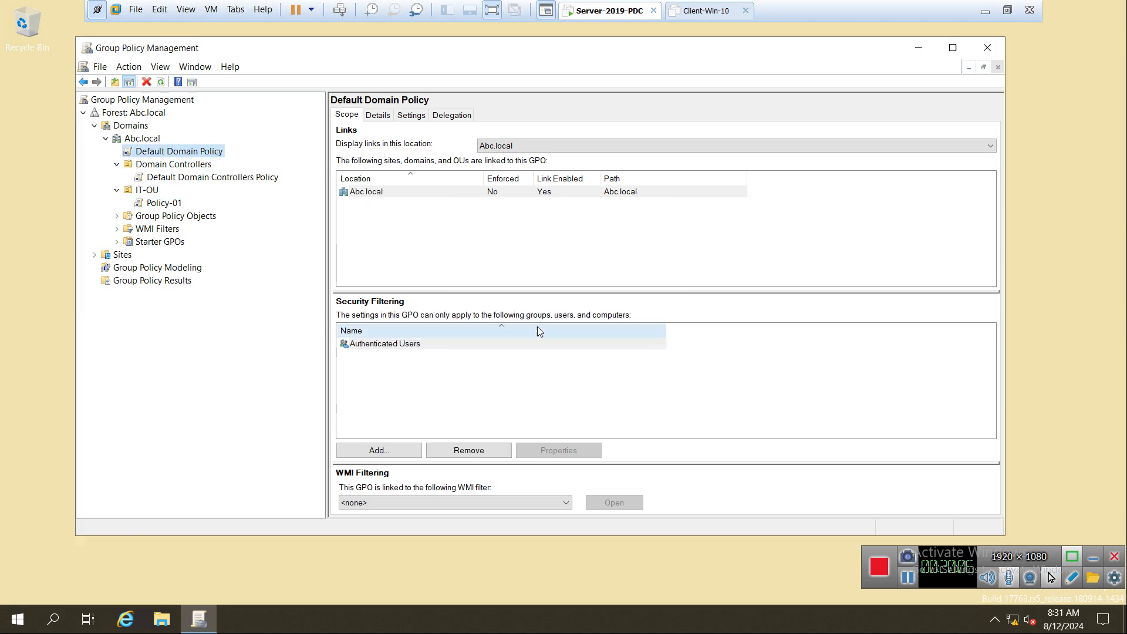
{"action": "left_click", "coordinate": [199, 178]}
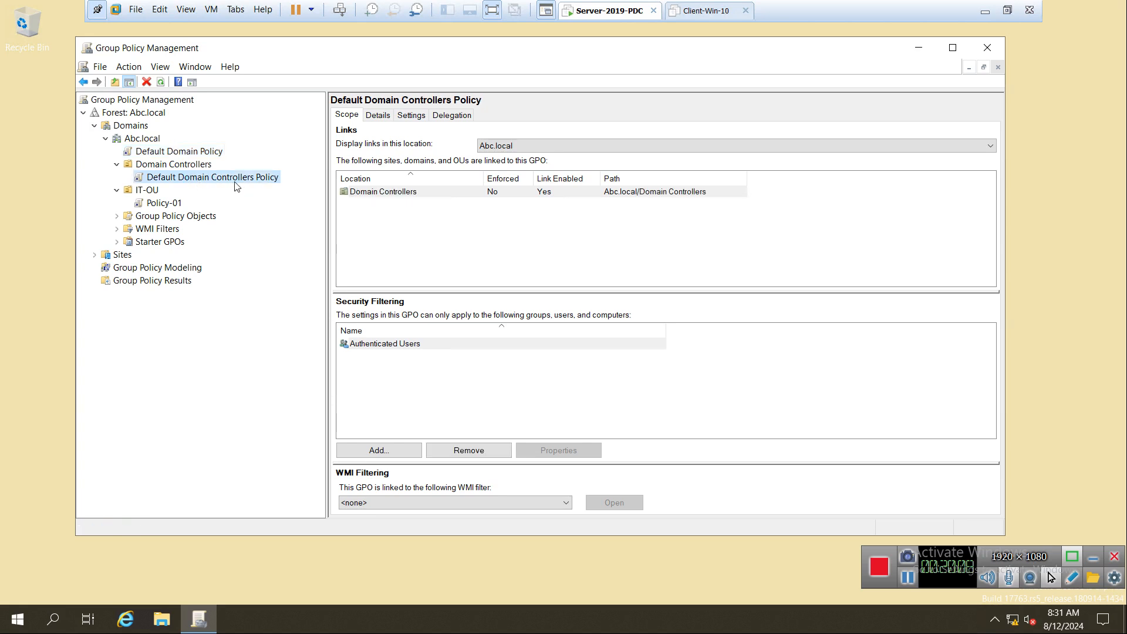
{"action": "left_click", "coordinate": [197, 154]}
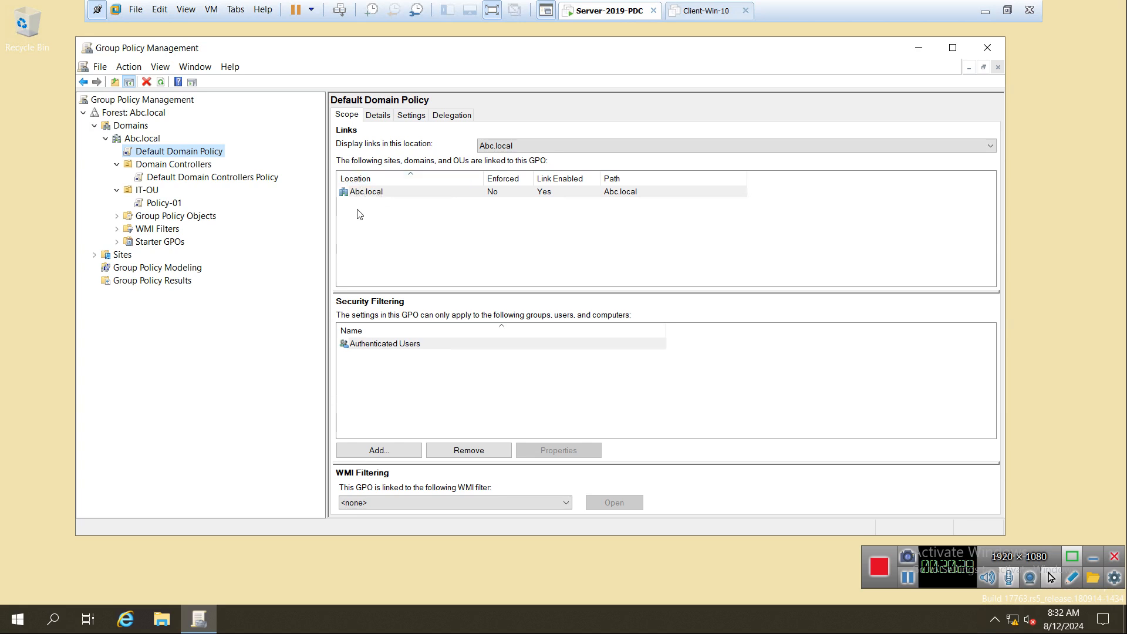
{"action": "left_click", "coordinate": [175, 178]}
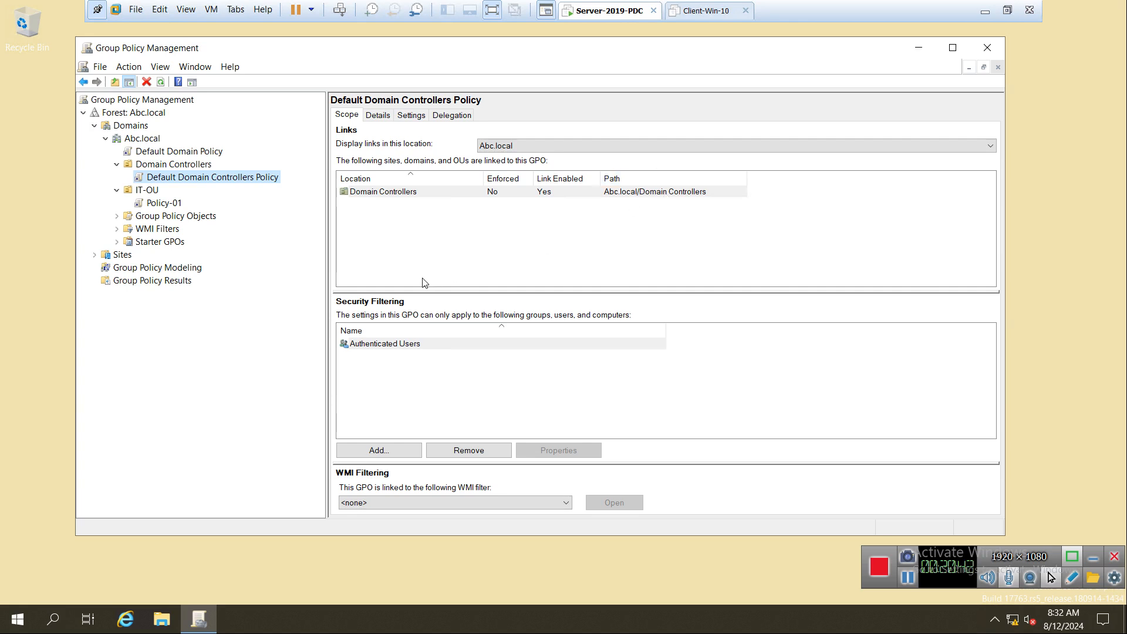
- Examine the security filtering of Default Domain Controllers Policy and of Policy-01 under IT-OU
{"action": "left_click", "coordinate": [390, 345]}
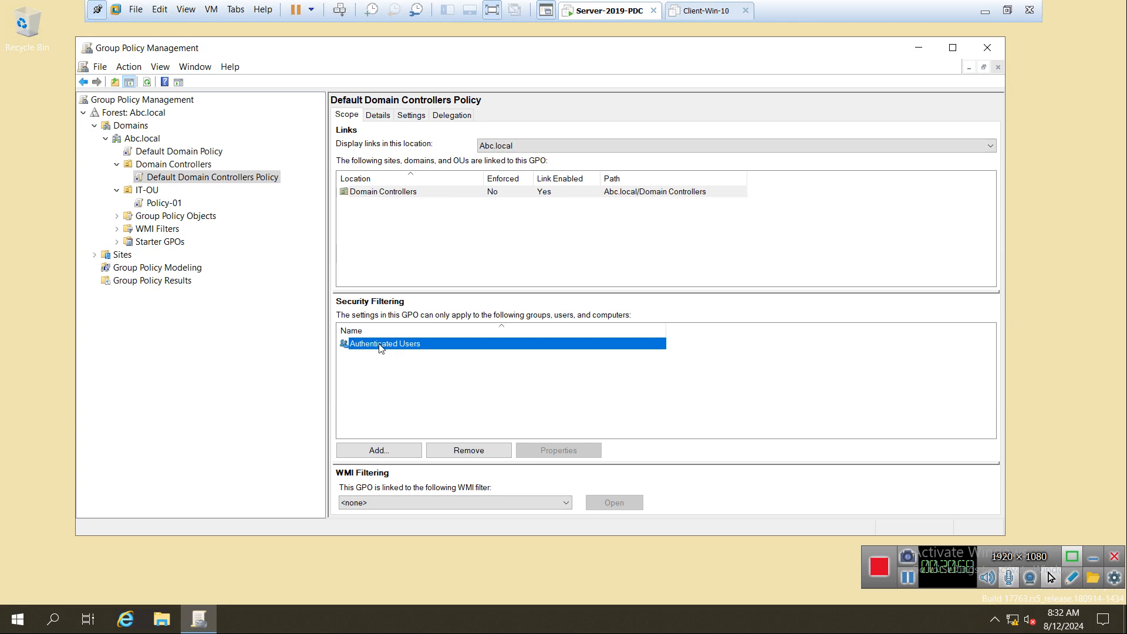
{"action": "left_click", "coordinate": [154, 204]}
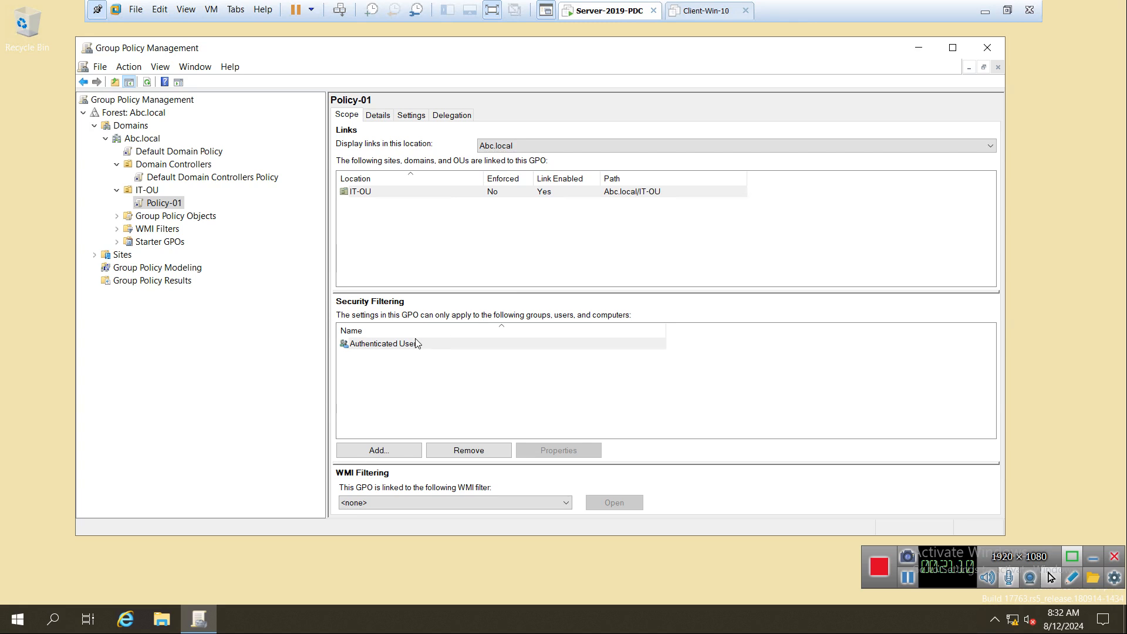
{"action": "left_click", "coordinate": [365, 346]}
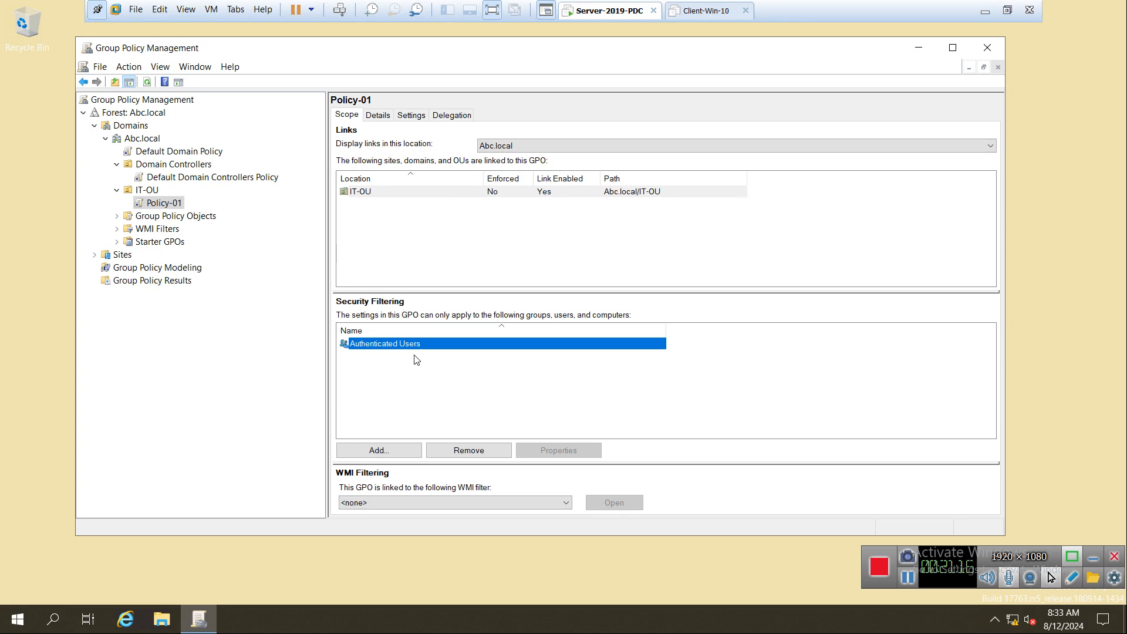
- Expand the Group Policy Objects container and examine the scope of each of its policies, declining the SYSVOL permissions change for Default Domain Controllers Policy
{"action": "left_click", "coordinate": [158, 217]}
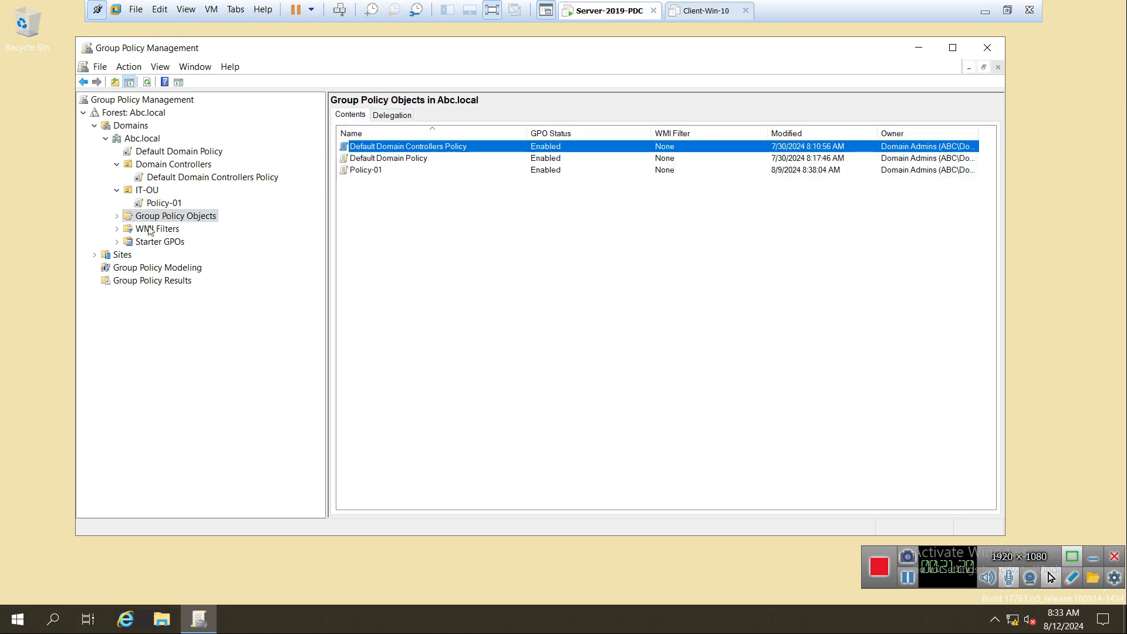
{"action": "left_click", "coordinate": [117, 216]}
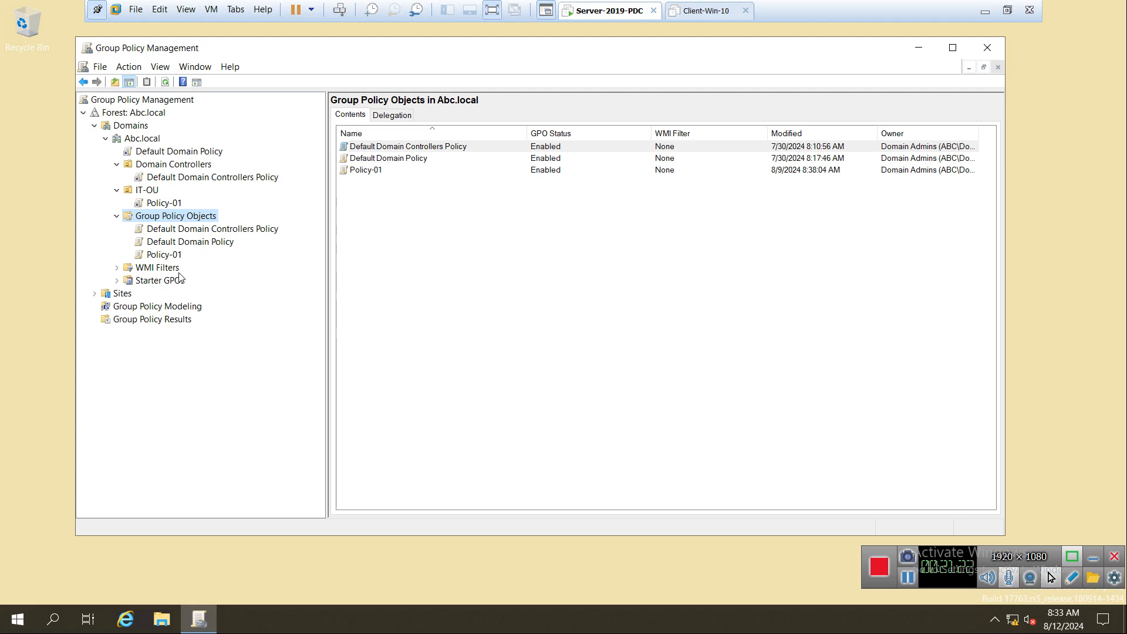
{"action": "left_click", "coordinate": [191, 230]}
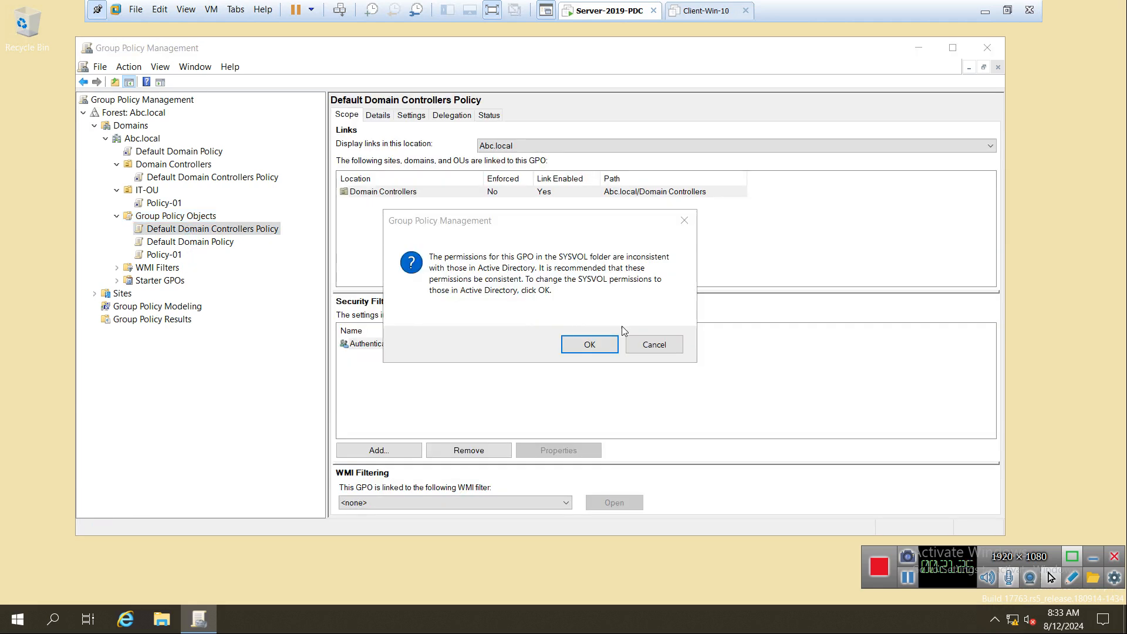
{"action": "left_click", "coordinate": [653, 344]}
{"action": "left_click", "coordinate": [189, 241]}
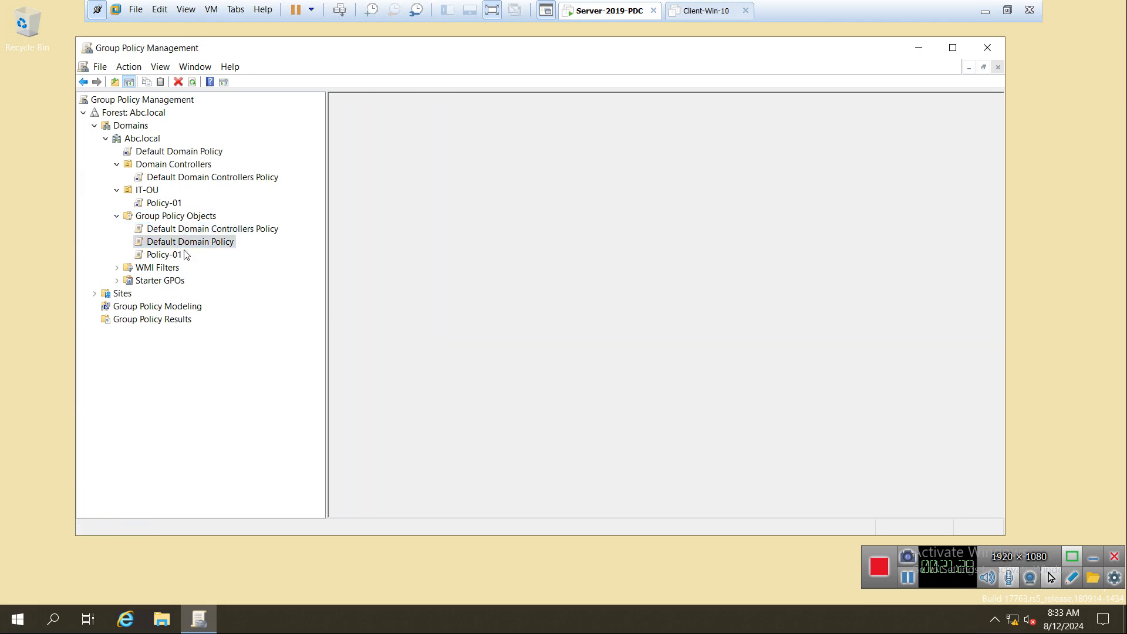
{"action": "left_click", "coordinate": [588, 344]}
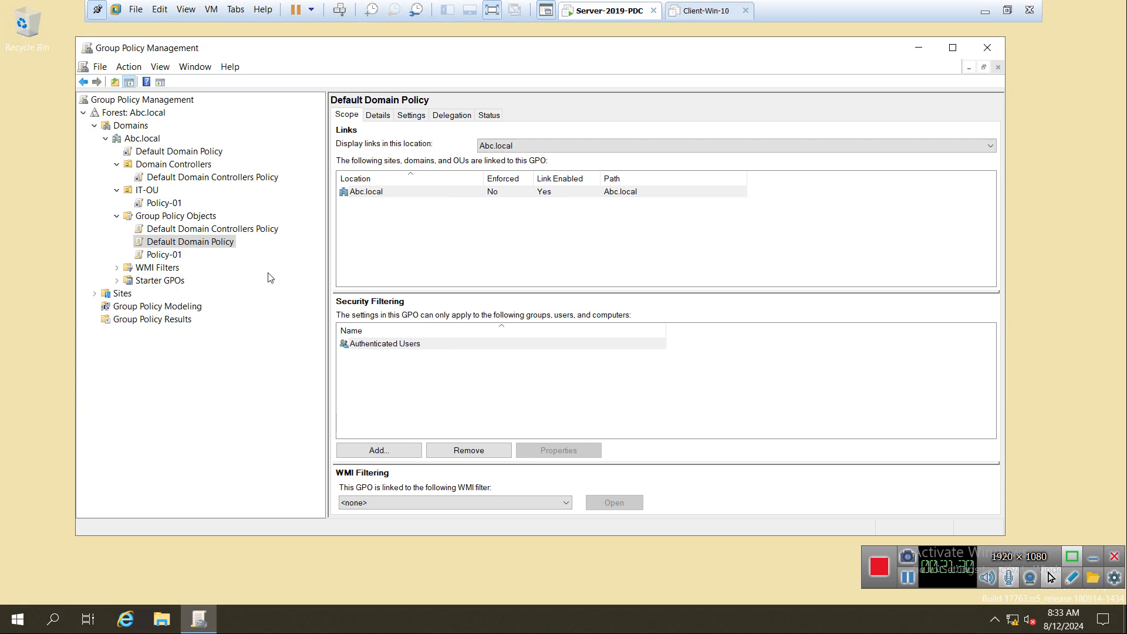
{"action": "left_click", "coordinate": [167, 257]}
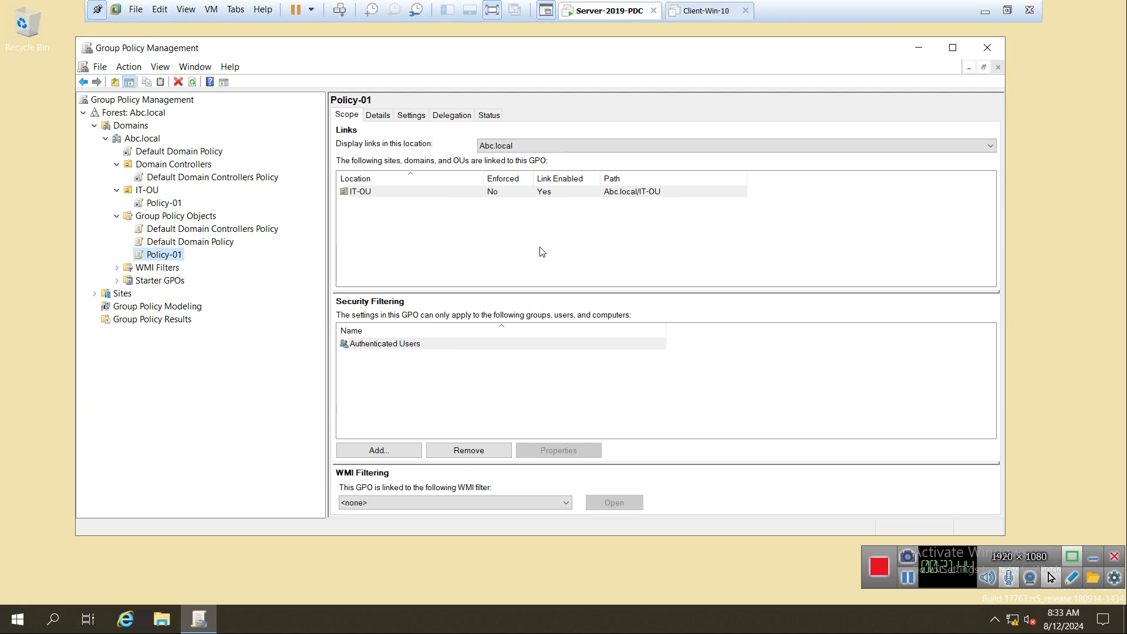
- Switch to the GPO notes in Paint, return to the remote server and view the Policy-01 link under IT-OU
{"action": "left_click", "coordinate": [565, 8]}
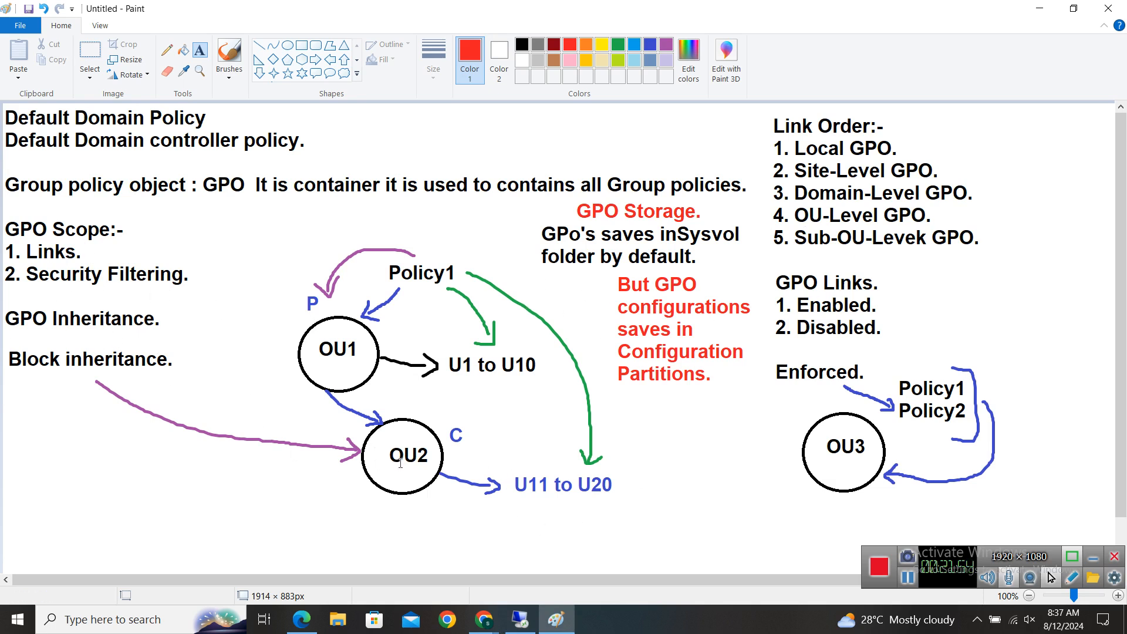
{"action": "left_click", "coordinate": [520, 619]}
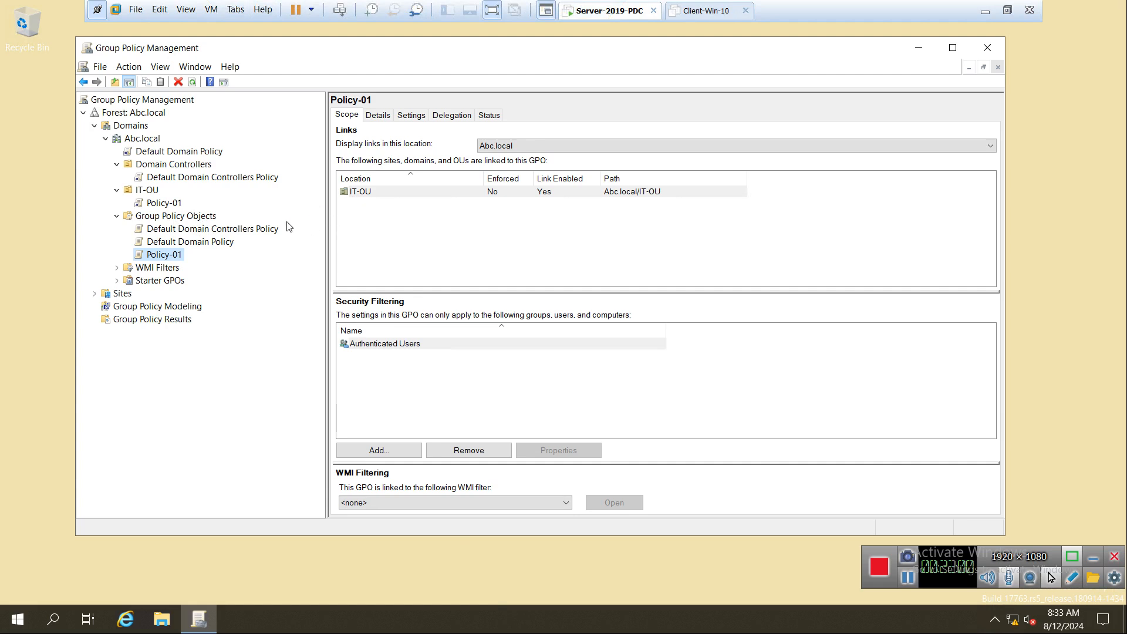
{"action": "left_click", "coordinate": [165, 203]}
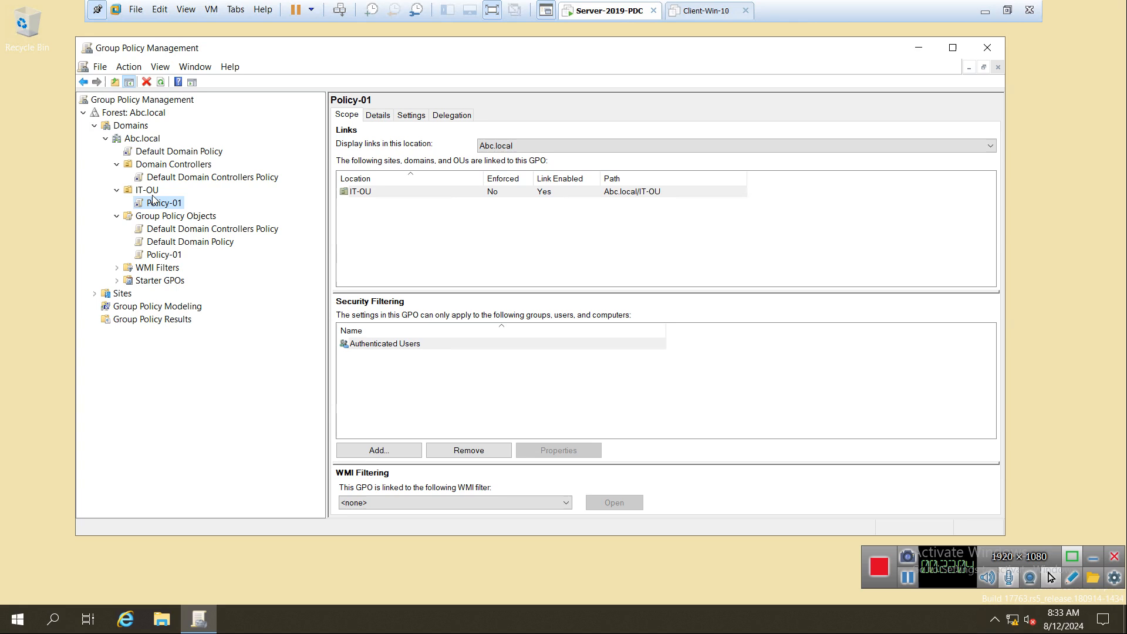
- Create a new GPO named Policy-02 linked to IT-OU, with no source starter GPO
{"action": "right_click", "coordinate": [151, 192]}
{"action": "left_click", "coordinate": [223, 198]}
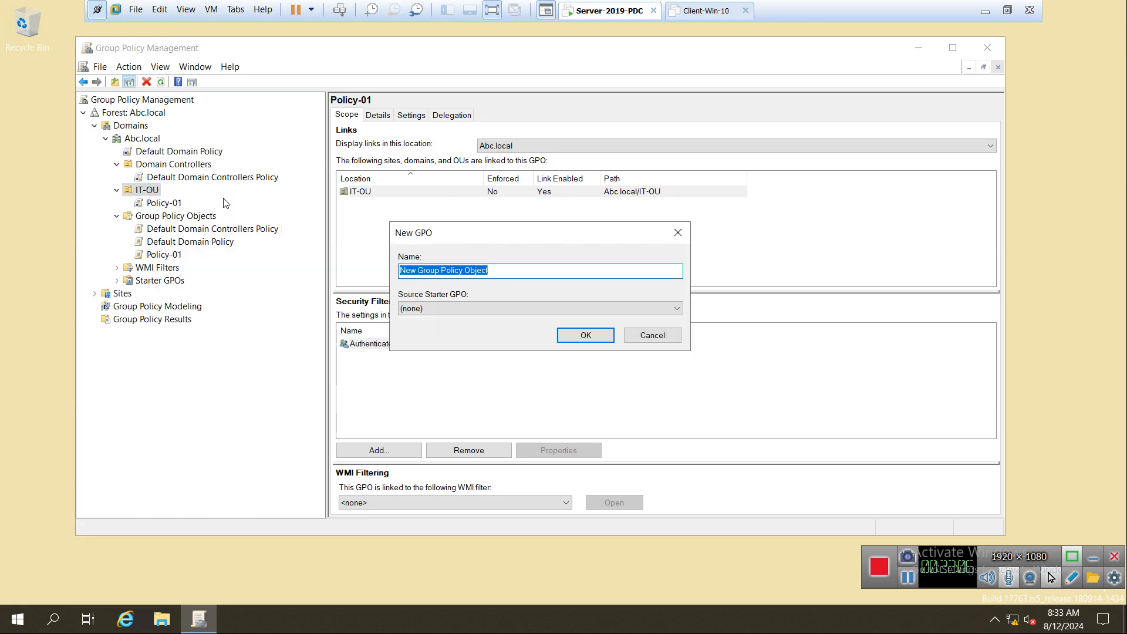
{"action": "type", "text": "Po"}
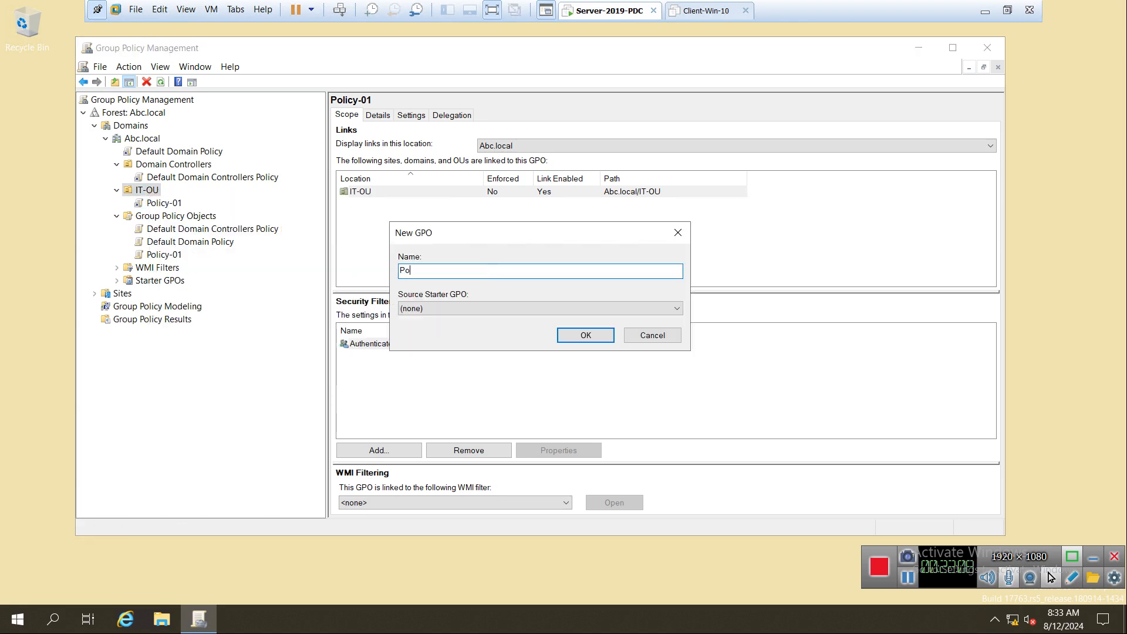
{"action": "type", "text": "licy-02"}
{"action": "left_click", "coordinate": [585, 336]}
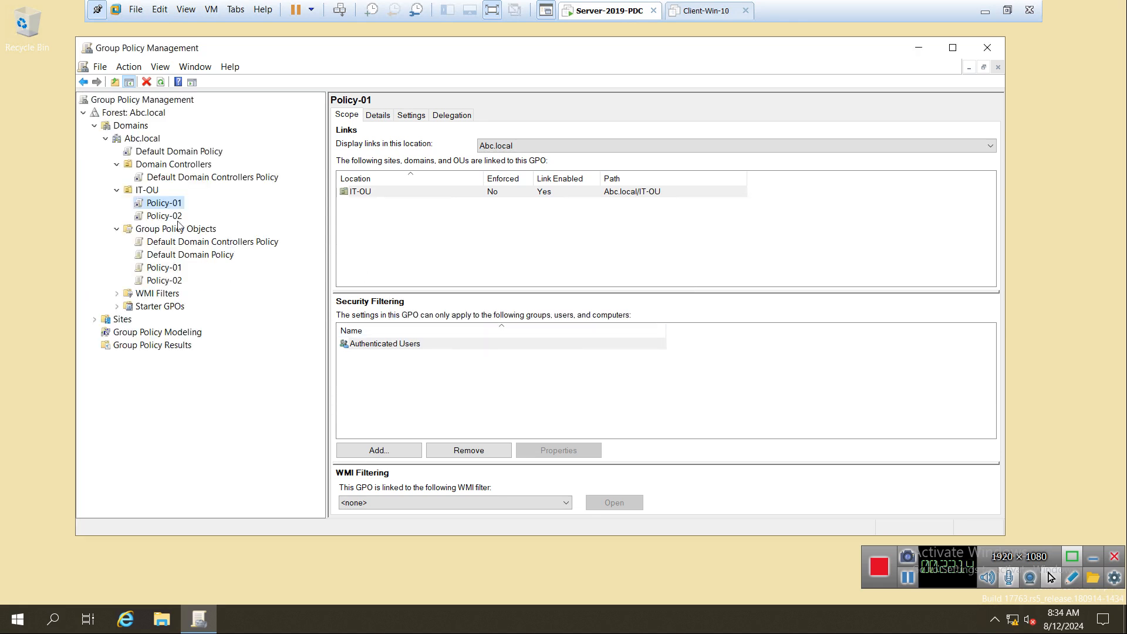
- Compare the scopes of Policy-01 and Policy-02 under IT-OU and set the Policy-02 link to Enforced
{"action": "left_click", "coordinate": [162, 218]}
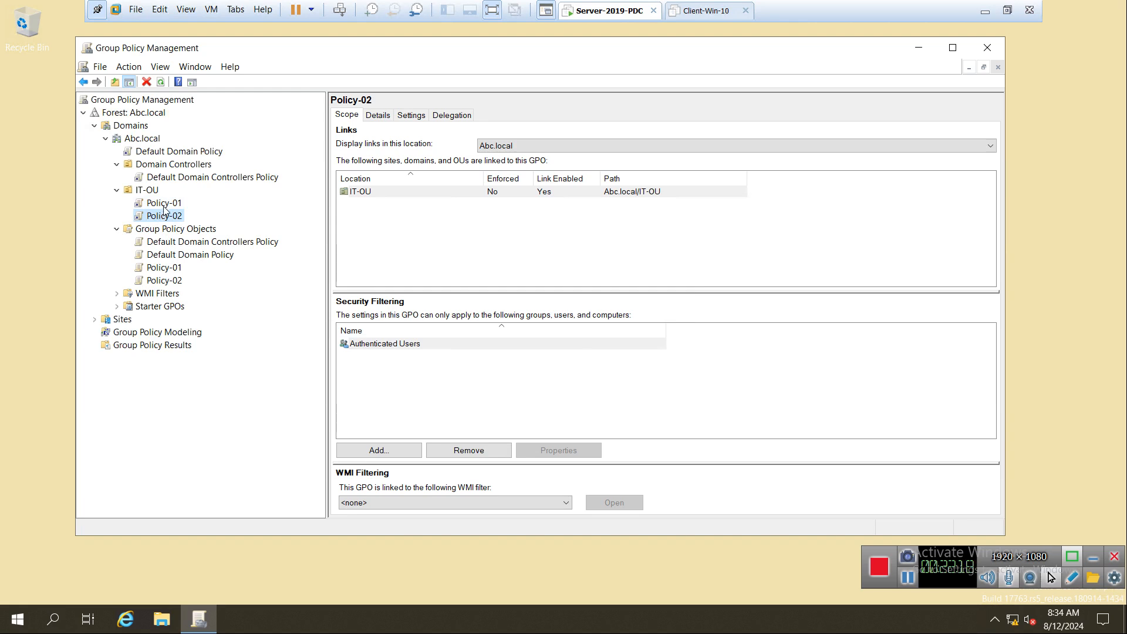
{"action": "left_click", "coordinate": [165, 205]}
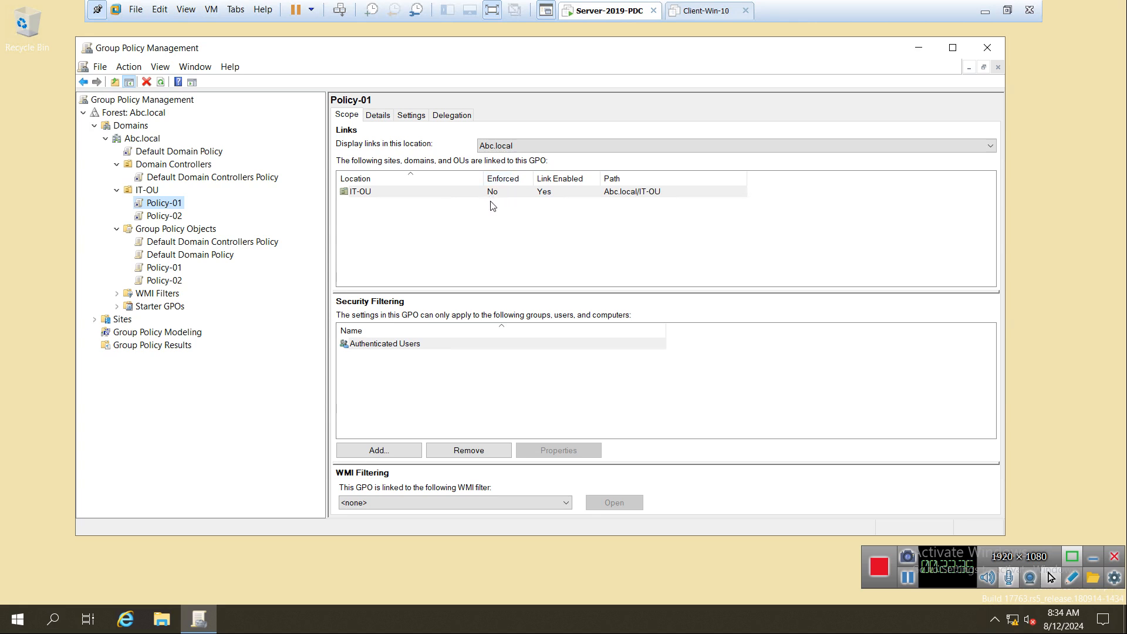
{"action": "left_click", "coordinate": [159, 218]}
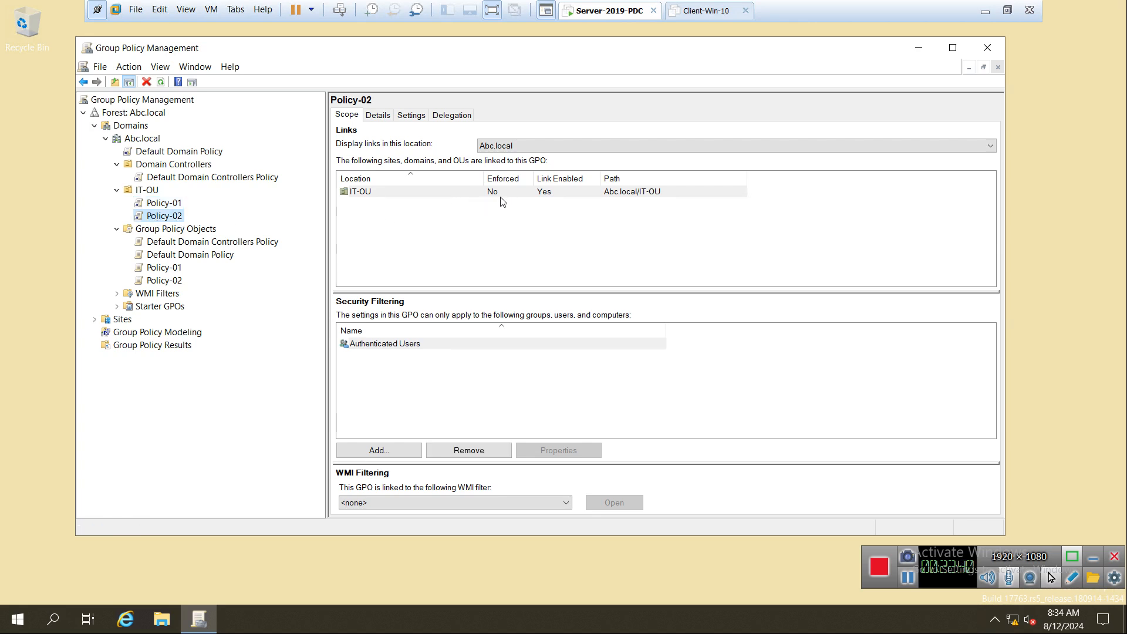
{"action": "right_click", "coordinate": [166, 219]}
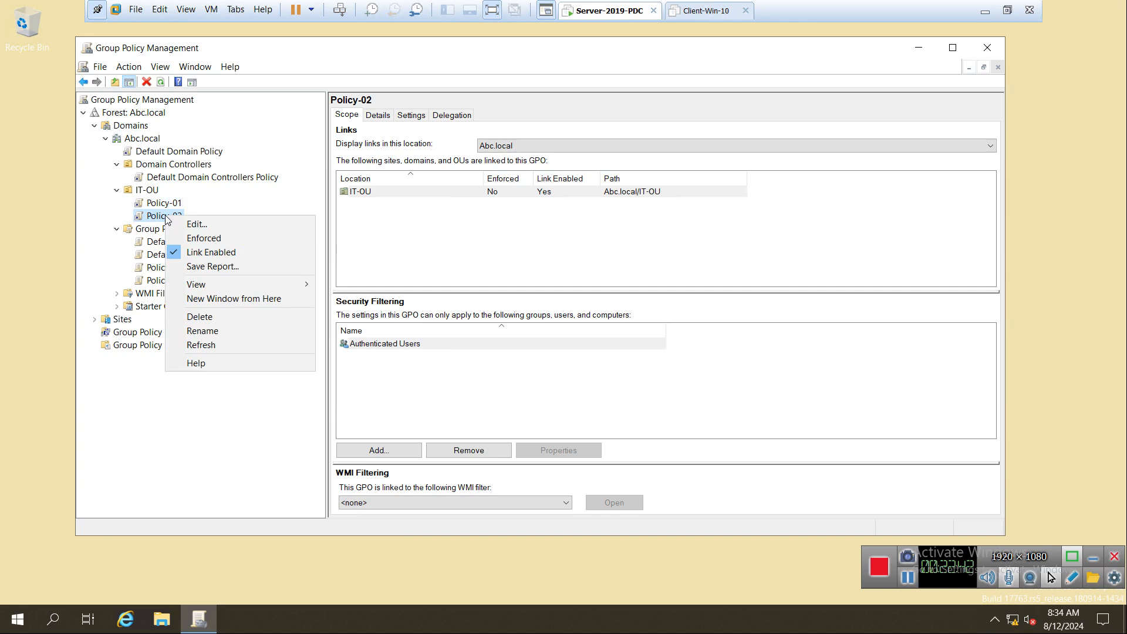
{"action": "left_click", "coordinate": [201, 241]}
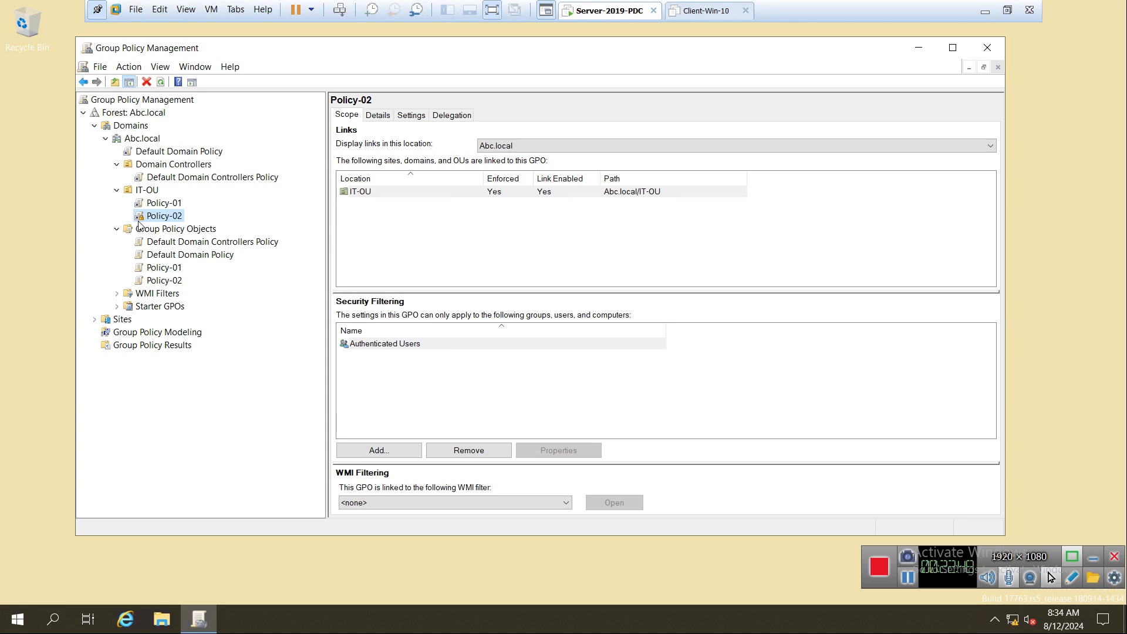
- Launch Magnifier on the local computer and enlarge the remote Group Policy Management console
{"action": "mouse_move", "coordinate": [372, 5]}
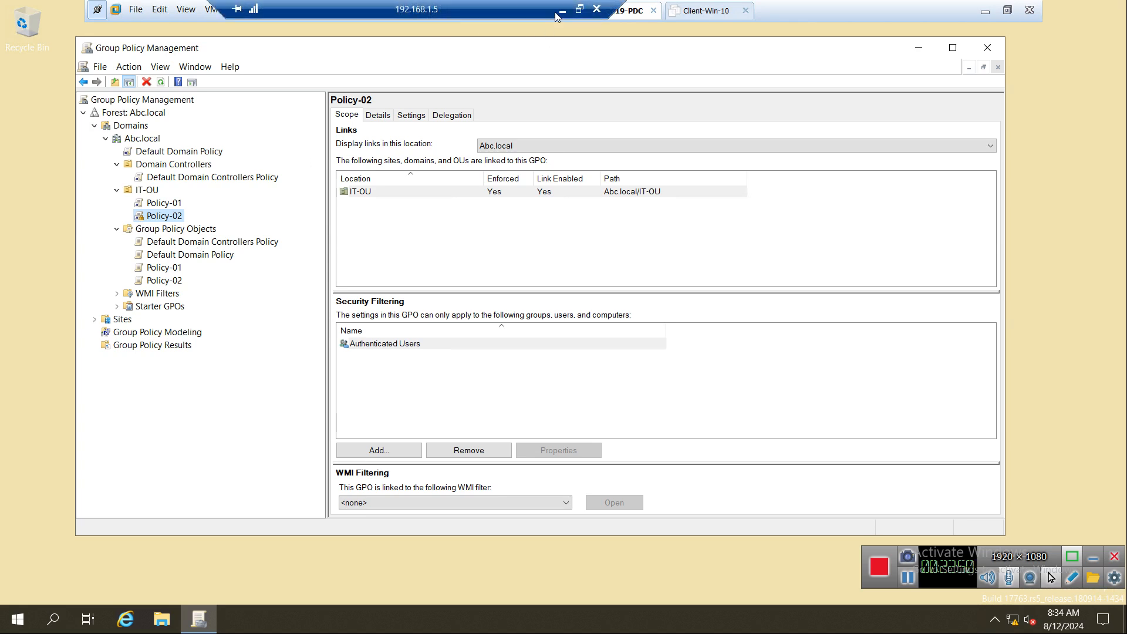
{"action": "left_click", "coordinate": [561, 10]}
{"action": "left_click", "coordinate": [111, 620]}
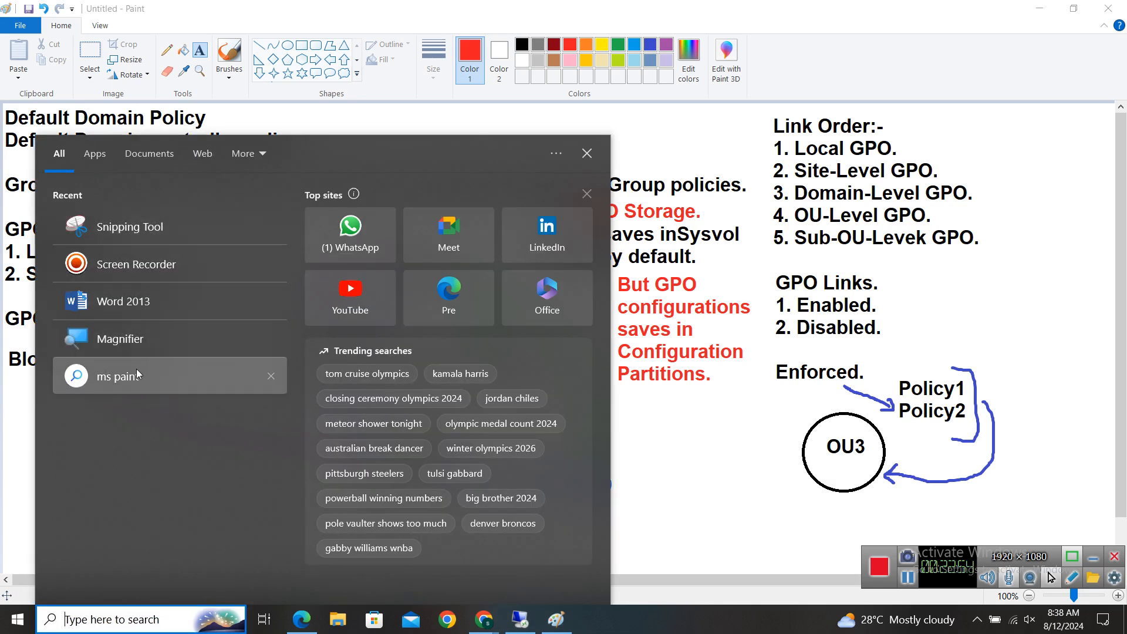
{"action": "key", "text": "Escape"}
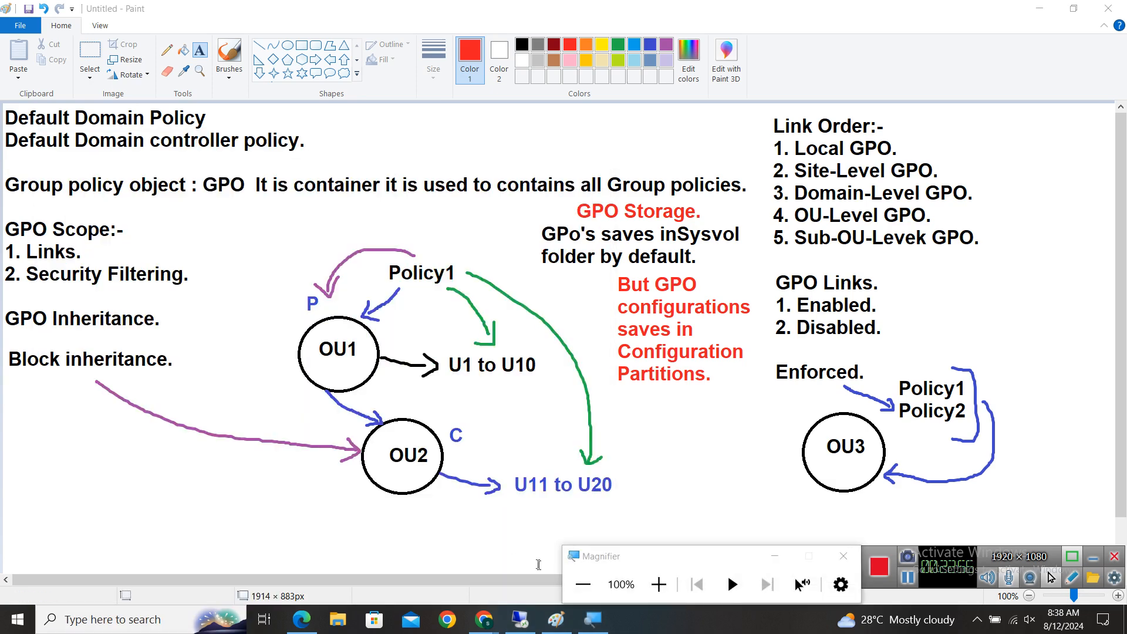
{"action": "left_click", "coordinate": [520, 620]}
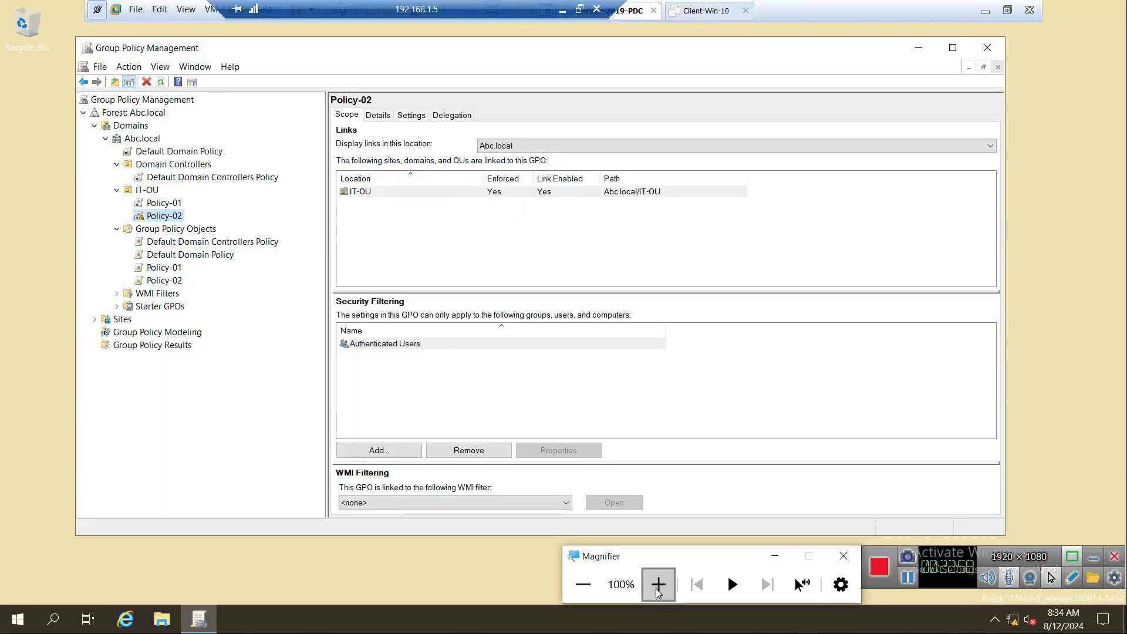
{"action": "left_click", "coordinate": [658, 584]}
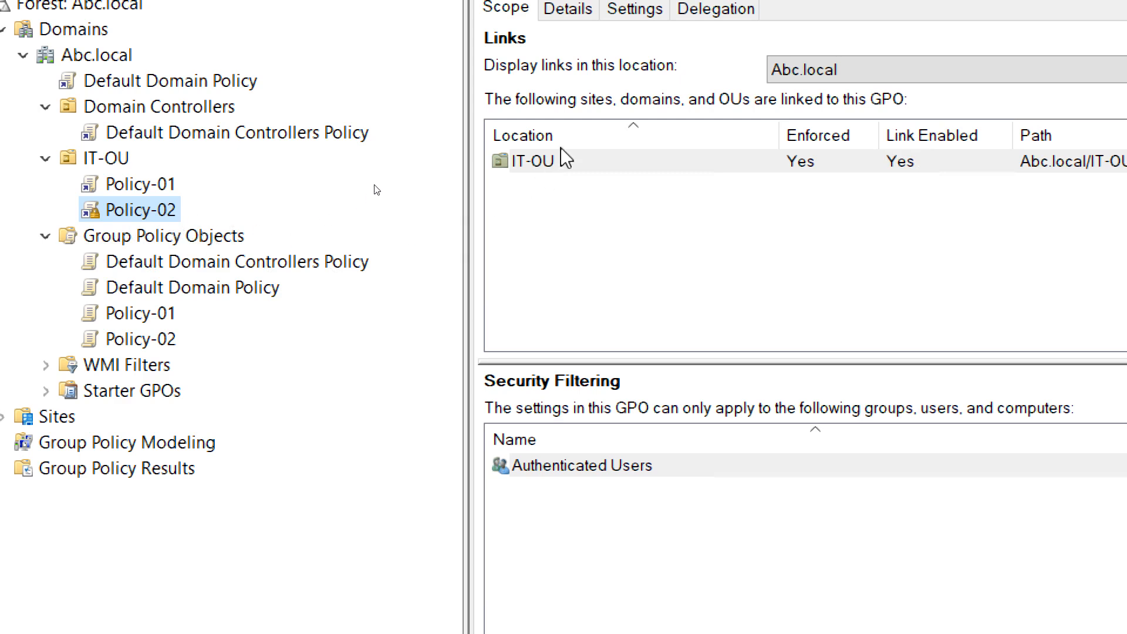
- Disable the Policy-02 link under IT-OU and re-enable it
{"action": "right_click", "coordinate": [122, 210]}
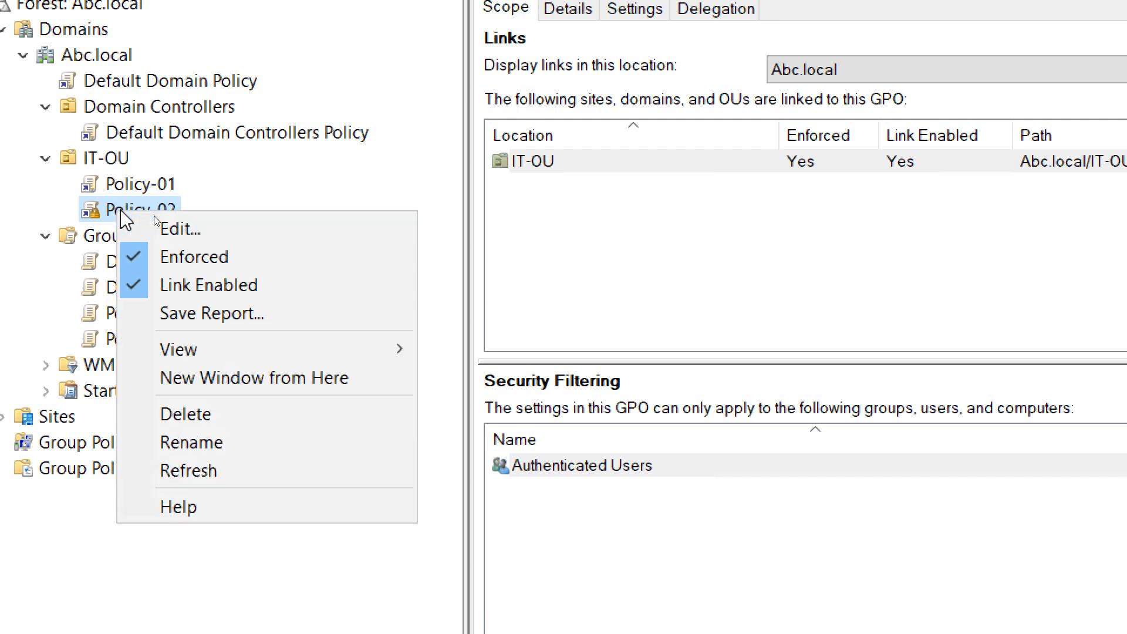
{"action": "left_click", "coordinate": [217, 291]}
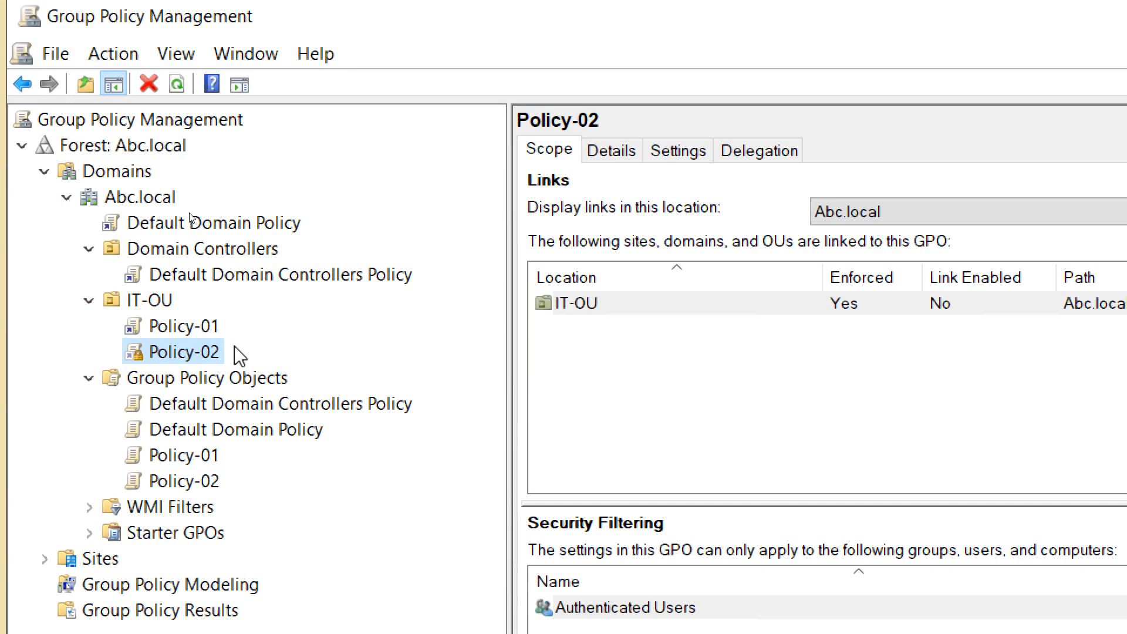
{"action": "right_click", "coordinate": [176, 353]}
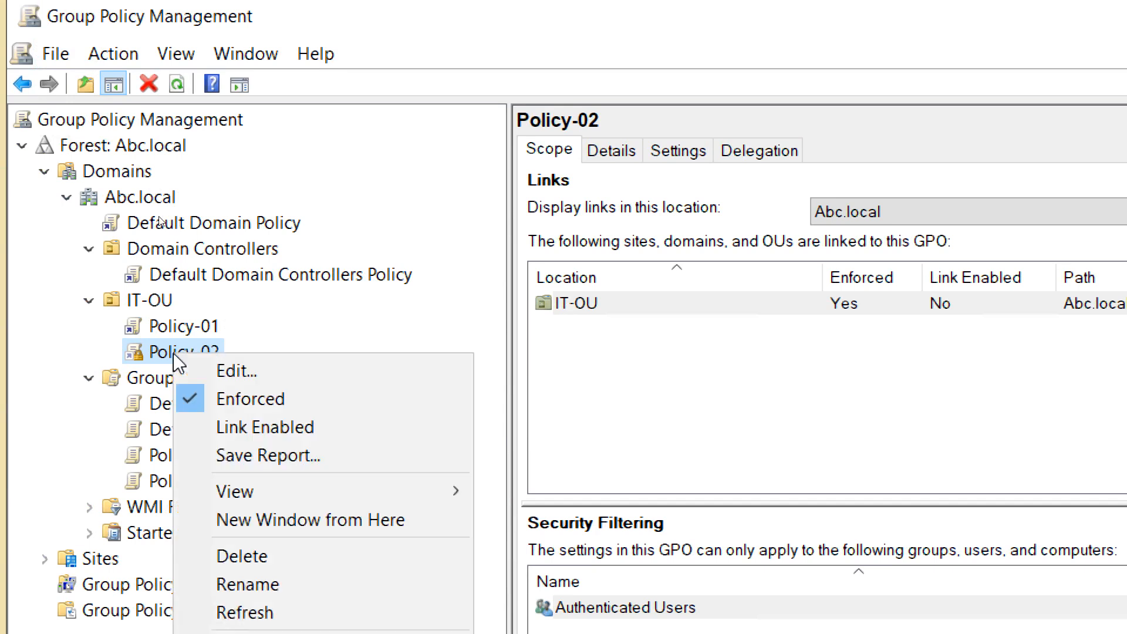
{"action": "left_click", "coordinate": [269, 428]}
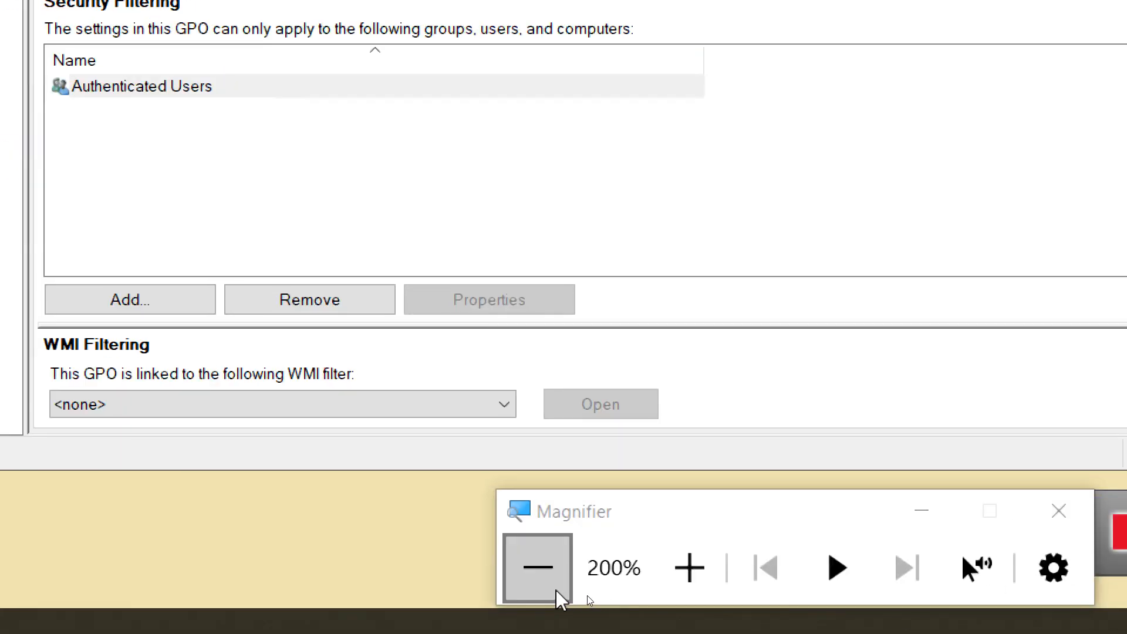
- Return Magnifier to 100% and turn off enforcement on the Policy-02 link under IT-OU
{"action": "left_click", "coordinate": [557, 590]}
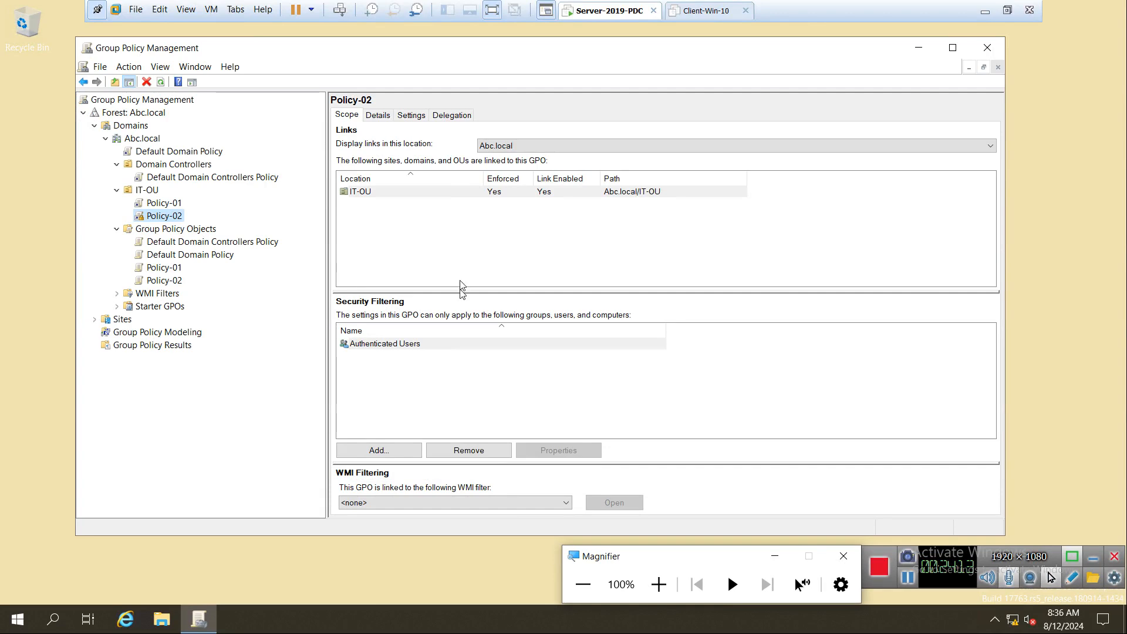
{"action": "left_click", "coordinate": [388, 348]}
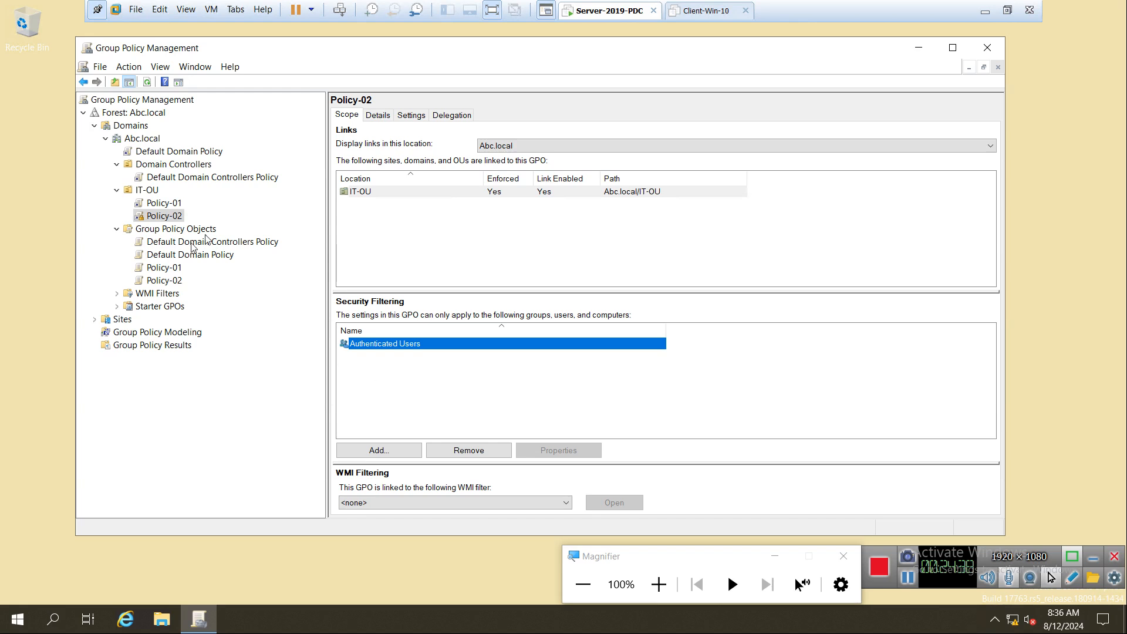
{"action": "right_click", "coordinate": [154, 219]}
{"action": "left_click", "coordinate": [183, 243]}
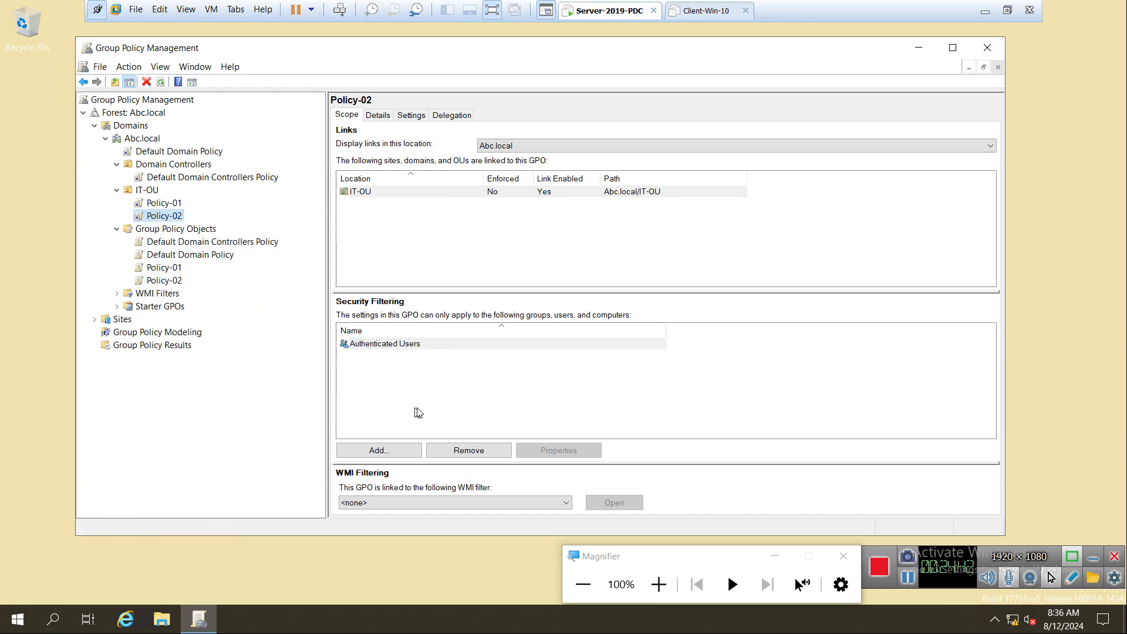
- Open Active Directory Users and Computers on the server with Magnifier back at 100%
{"action": "left_click", "coordinate": [658, 584]}
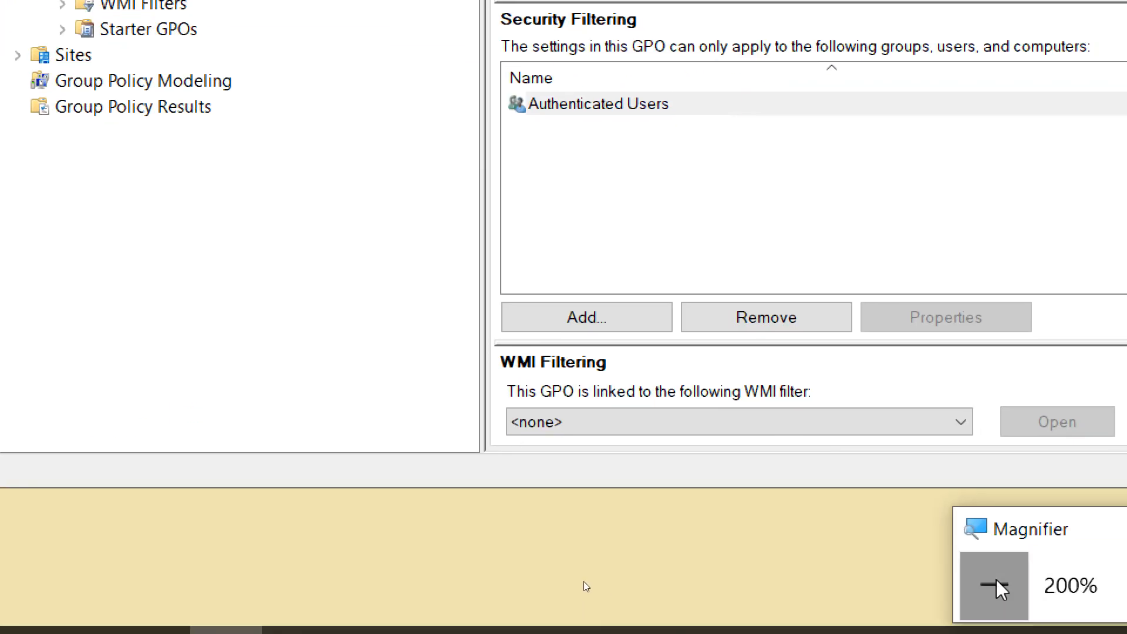
{"action": "left_click", "coordinate": [994, 585]}
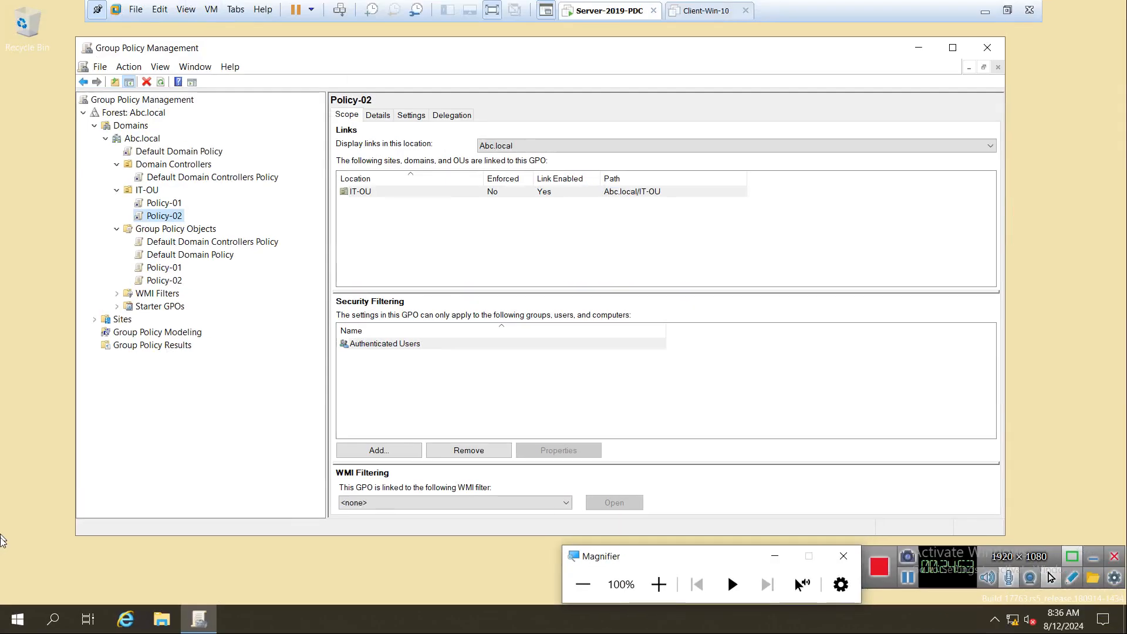
{"action": "left_click", "coordinate": [18, 619]}
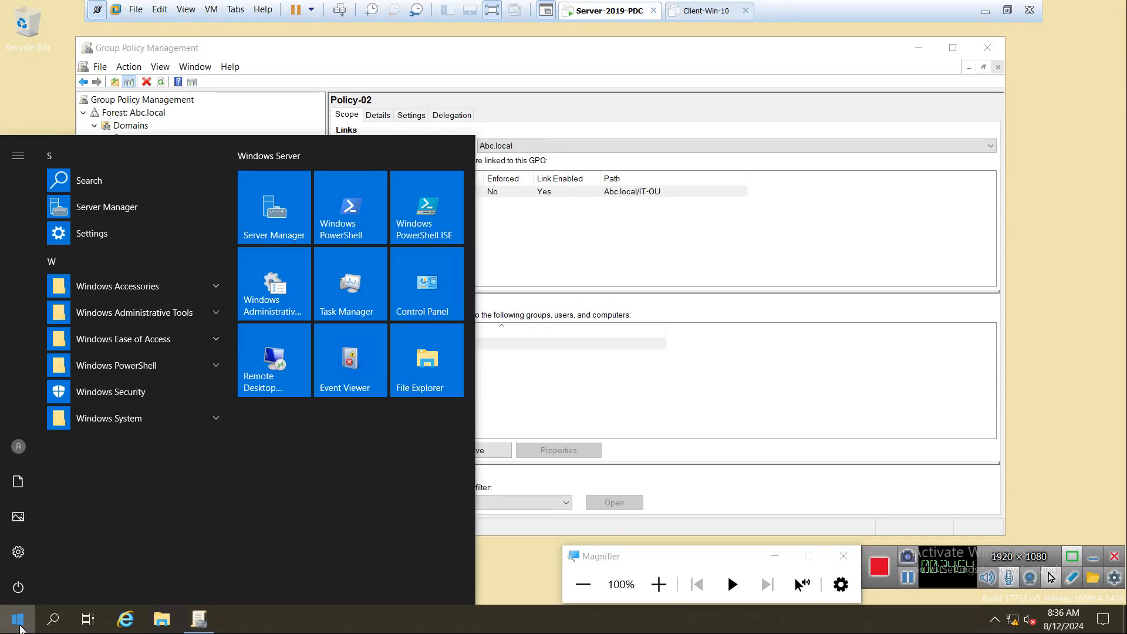
{"action": "left_click", "coordinate": [126, 315]}
{"action": "left_click", "coordinate": [170, 449]}
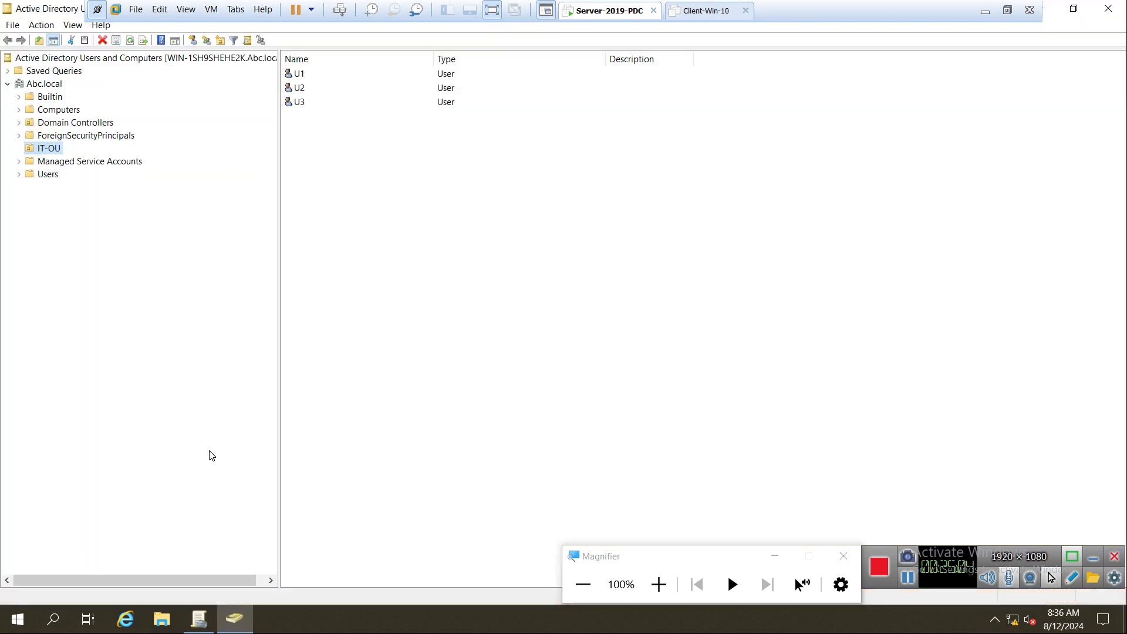
- Magnify the view to 200% and create an organizational unit named Sub-OU inside IT-OU, protected from accidental deletion
{"action": "right_click", "coordinate": [40, 149]}
{"action": "left_click", "coordinate": [625, 439]}
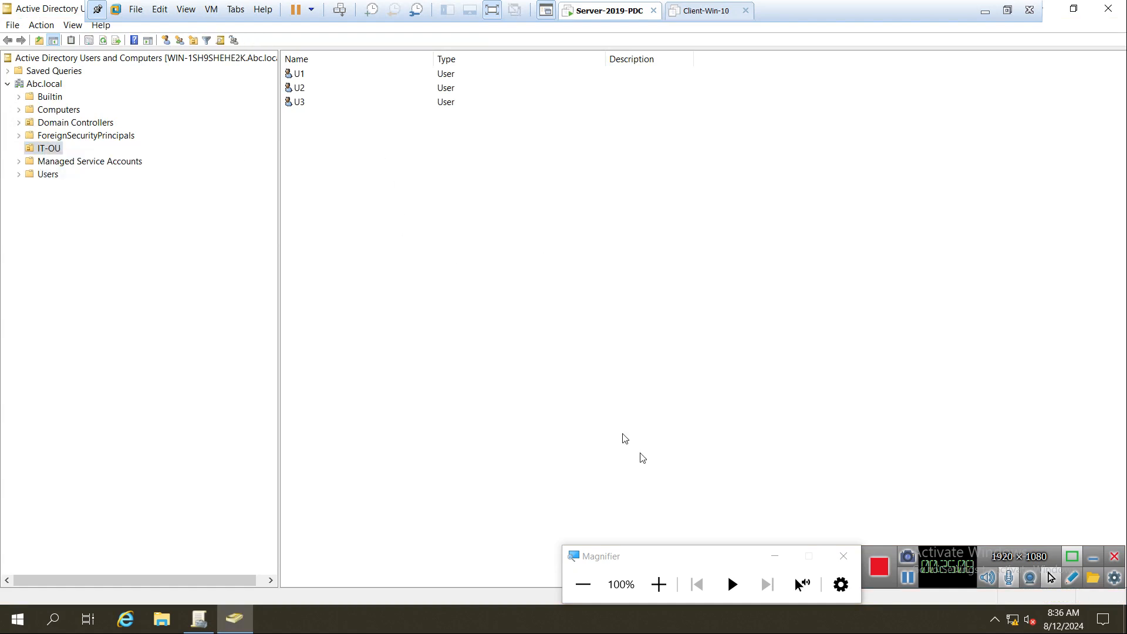
{"action": "left_click", "coordinate": [659, 584]}
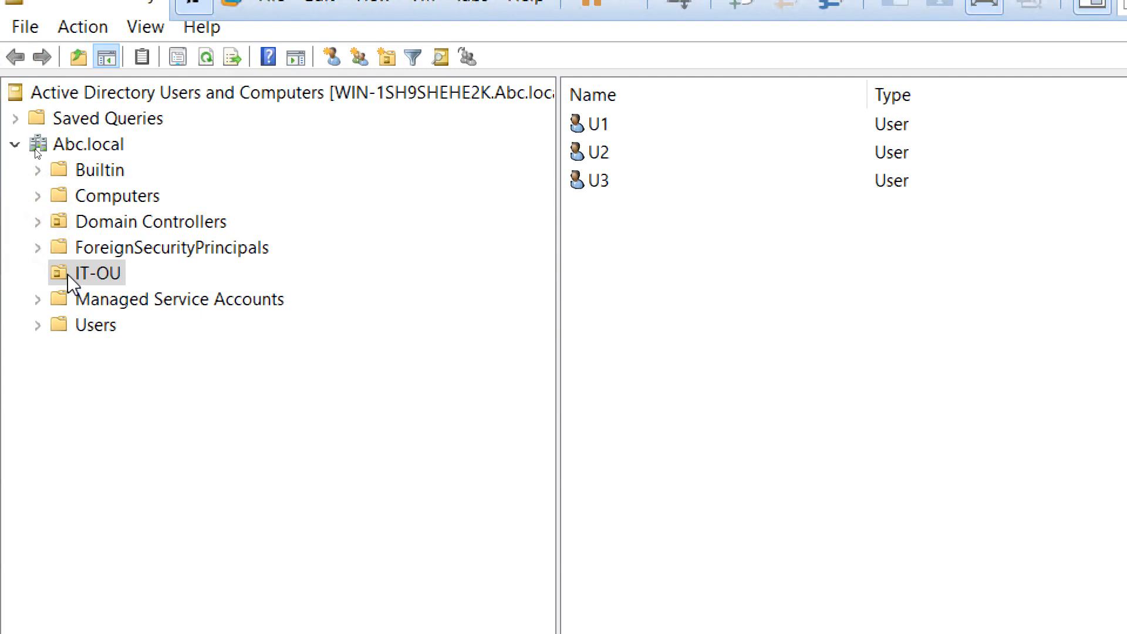
{"action": "right_click", "coordinate": [89, 274]}
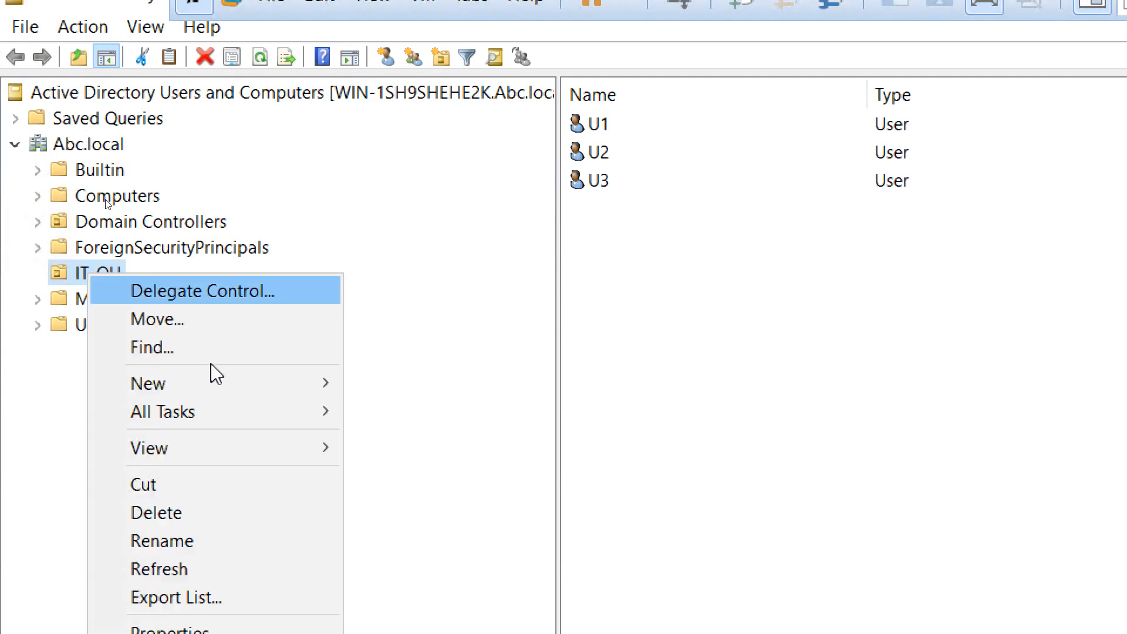
{"action": "mouse_move", "coordinate": [206, 382]}
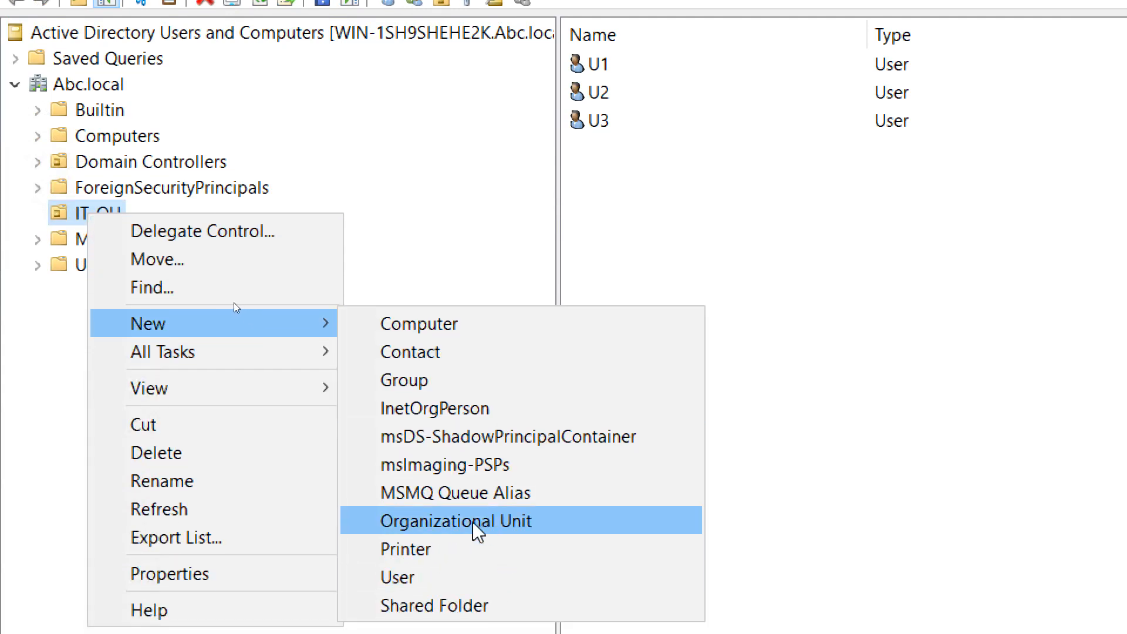
{"action": "left_click", "coordinate": [525, 521]}
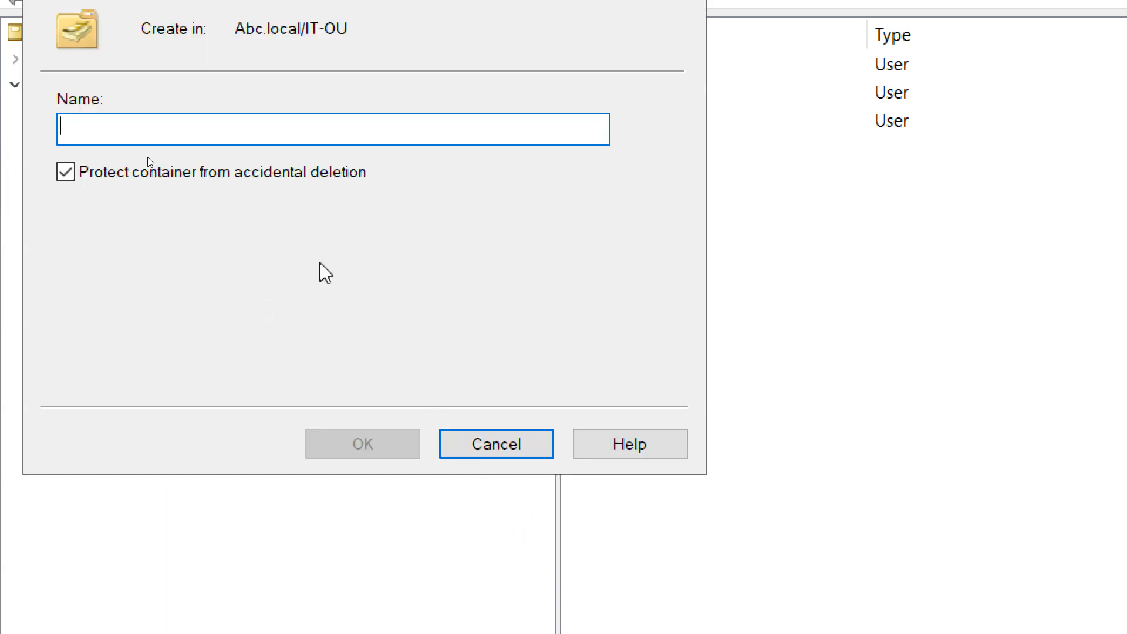
{"action": "type", "text": "S"}
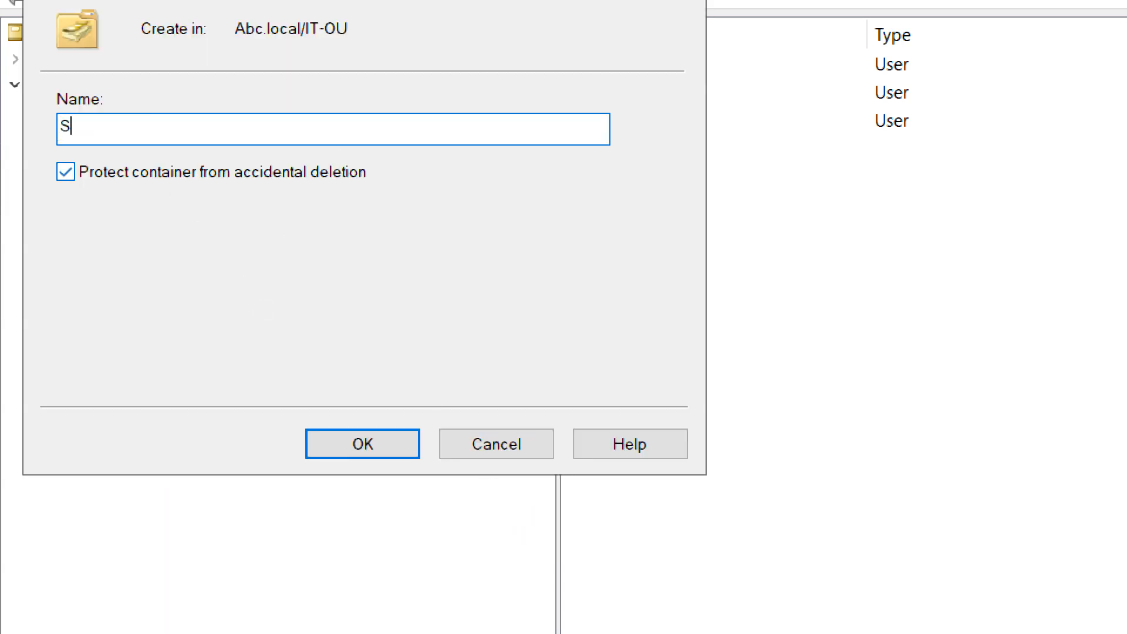
{"action": "type", "text": "ub-OU"}
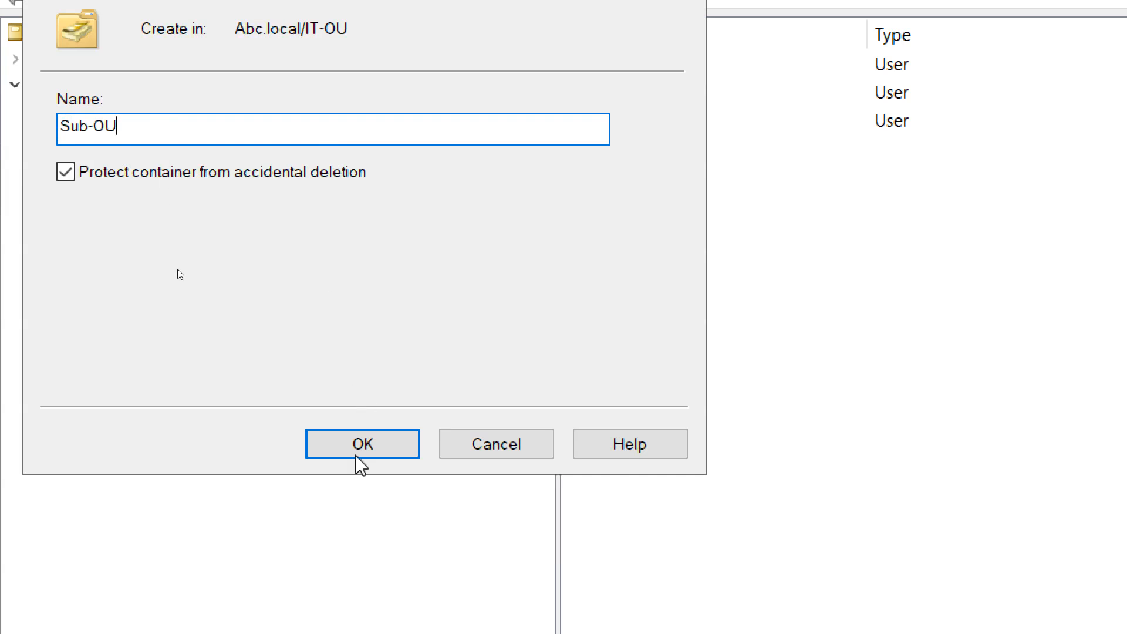
{"action": "left_click", "coordinate": [357, 447]}
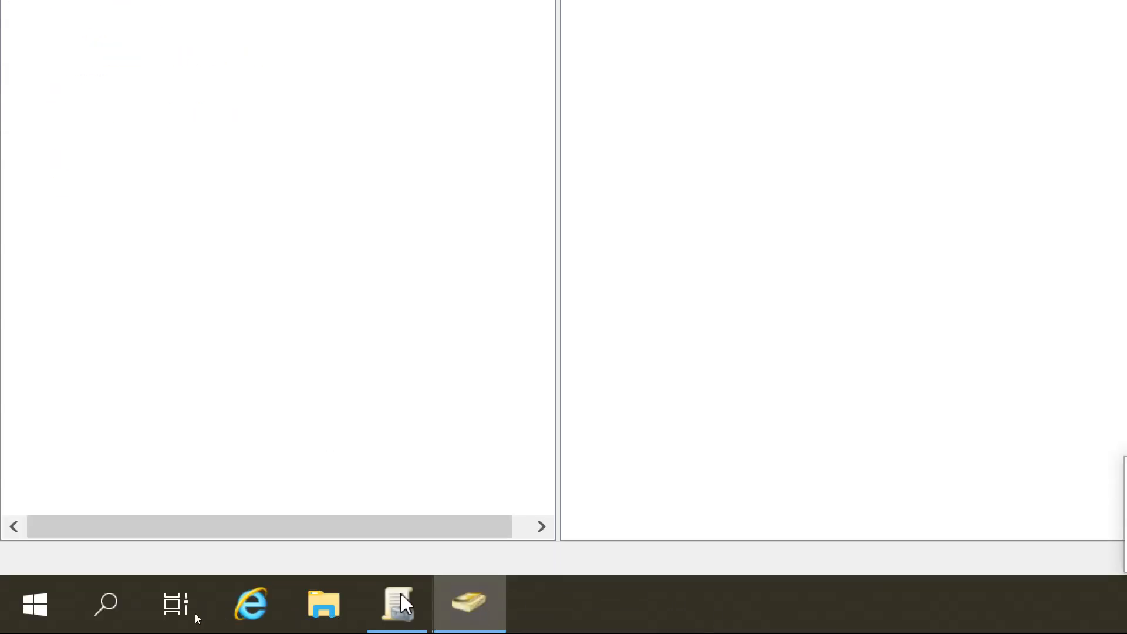
- Switch to Group Policy Management, refresh the console and display the linked GPOs of Sub-OU under IT-OU
{"action": "left_click", "coordinate": [401, 594]}
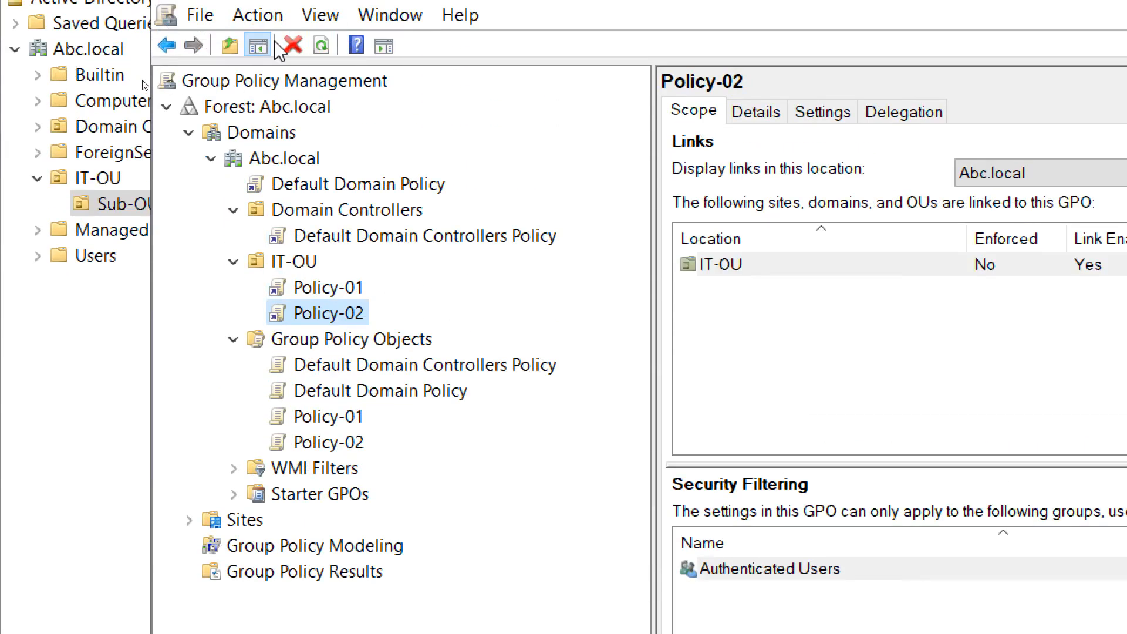
{"action": "left_click", "coordinate": [321, 46]}
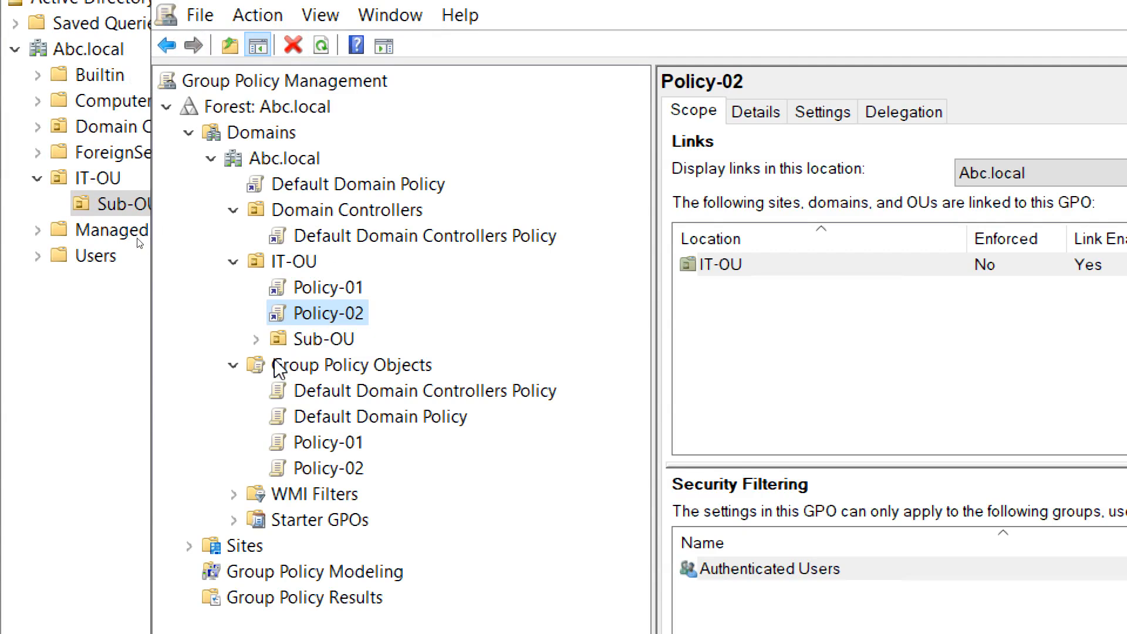
{"action": "left_click", "coordinate": [256, 338]}
{"action": "left_click", "coordinate": [314, 350]}
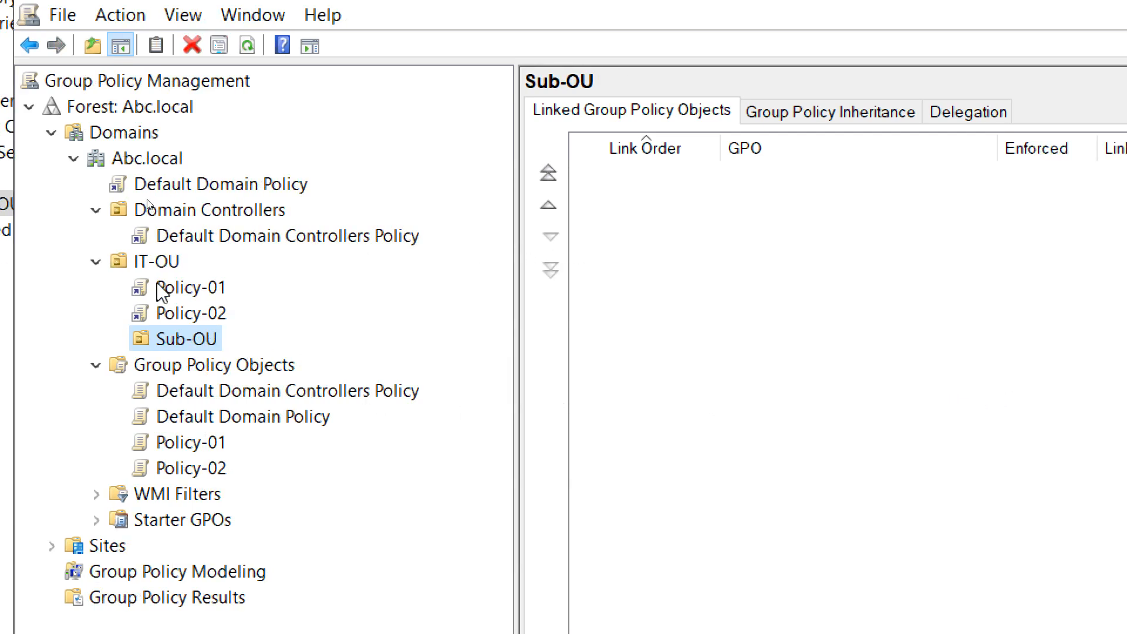
- Compare the linked GPOs of IT-OU and Sub-OU, and examine the scope and link options of Policy-01
{"action": "left_click", "coordinate": [152, 259]}
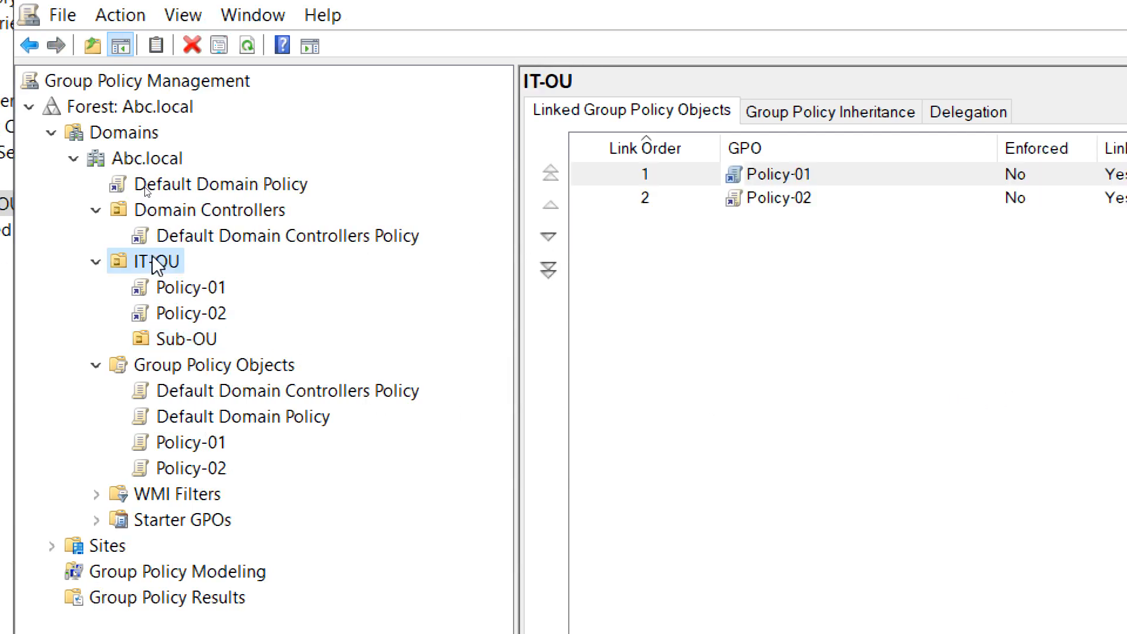
{"action": "left_click", "coordinate": [181, 345]}
{"action": "right_click", "coordinate": [180, 344]}
{"action": "left_click", "coordinate": [202, 289]}
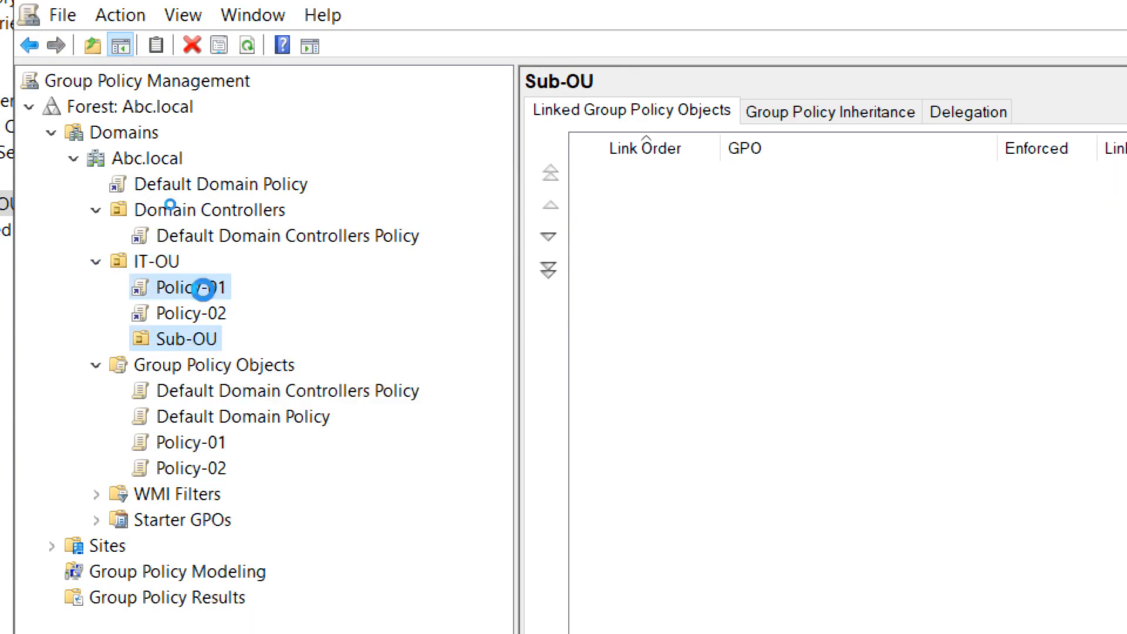
{"action": "right_click", "coordinate": [202, 290]}
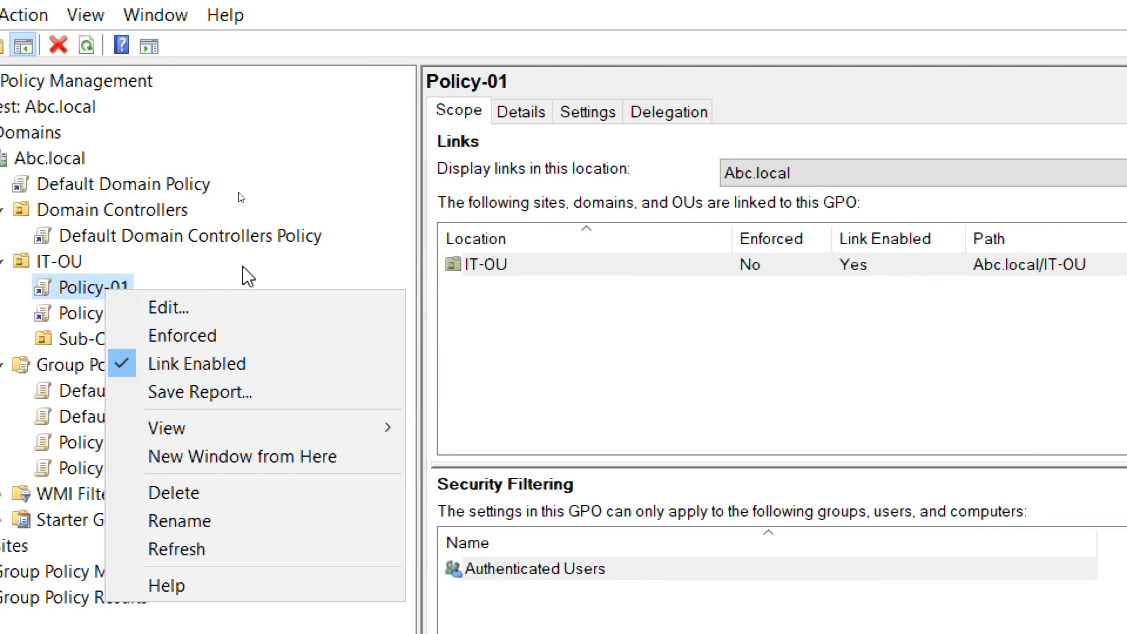
{"action": "left_click", "coordinate": [243, 267]}
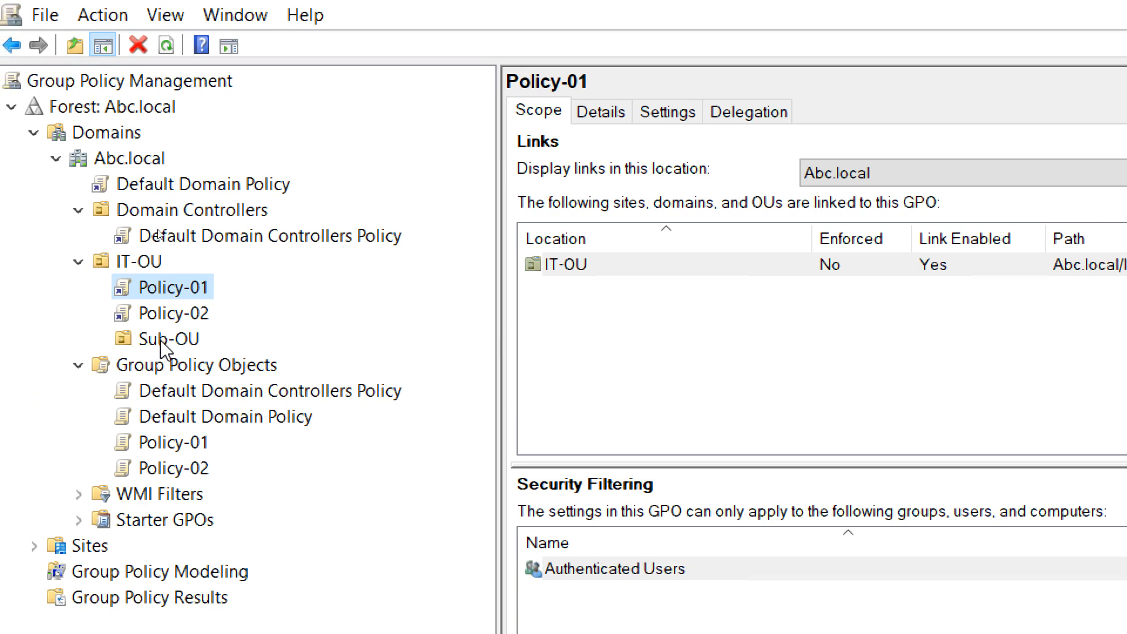
- Try to force a Group Policy Update on Sub-OU
{"action": "right_click", "coordinate": [160, 340]}
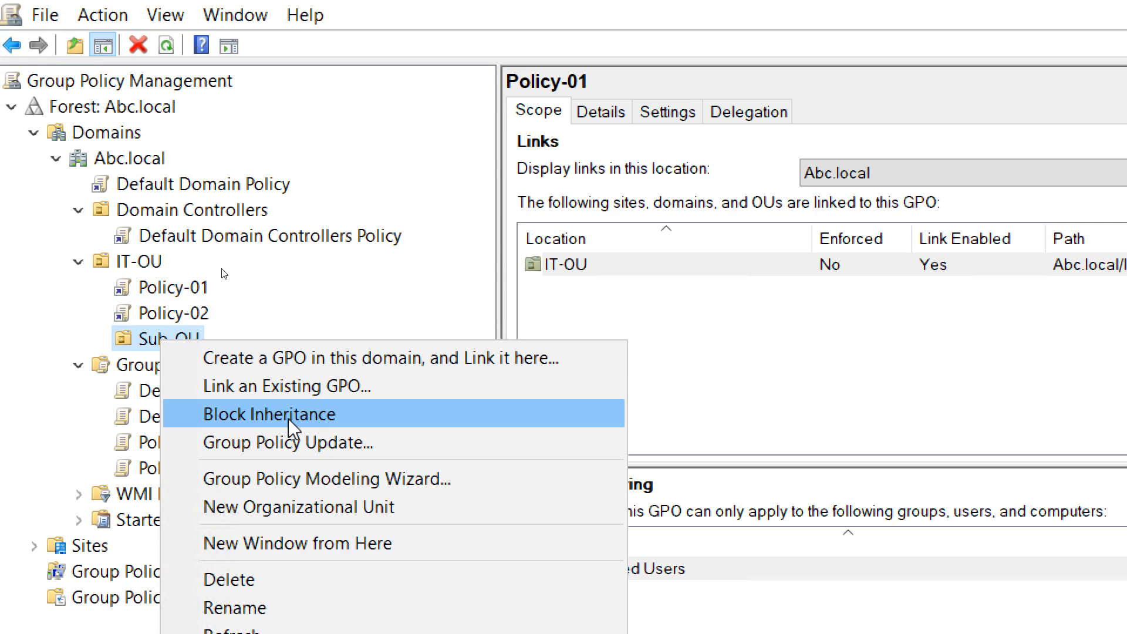
{"action": "left_click", "coordinate": [290, 446]}
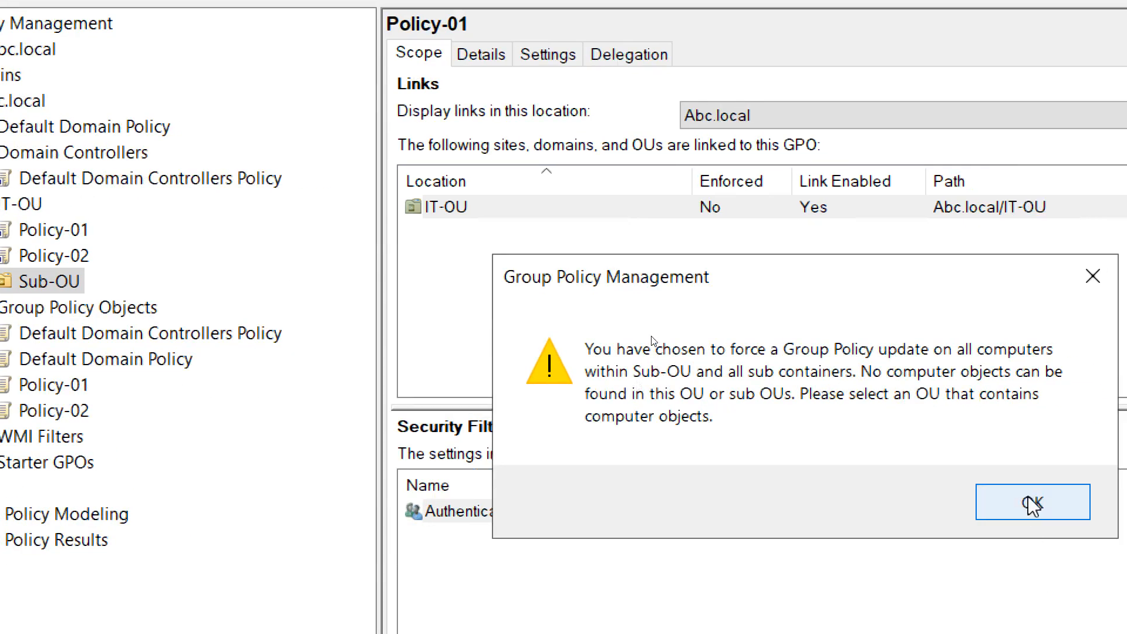
{"action": "left_click", "coordinate": [1032, 503]}
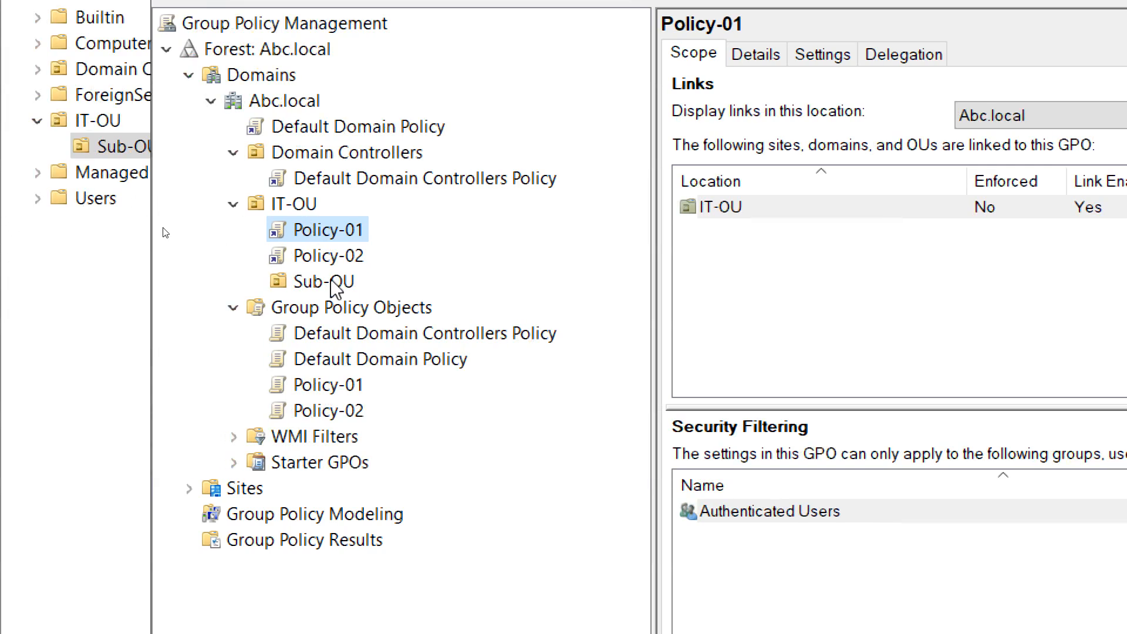
- Compare the linked GPOs of Sub-OU and IT-OU, block inheritance on Sub-OU and remove the block again
{"action": "left_click", "coordinate": [324, 281]}
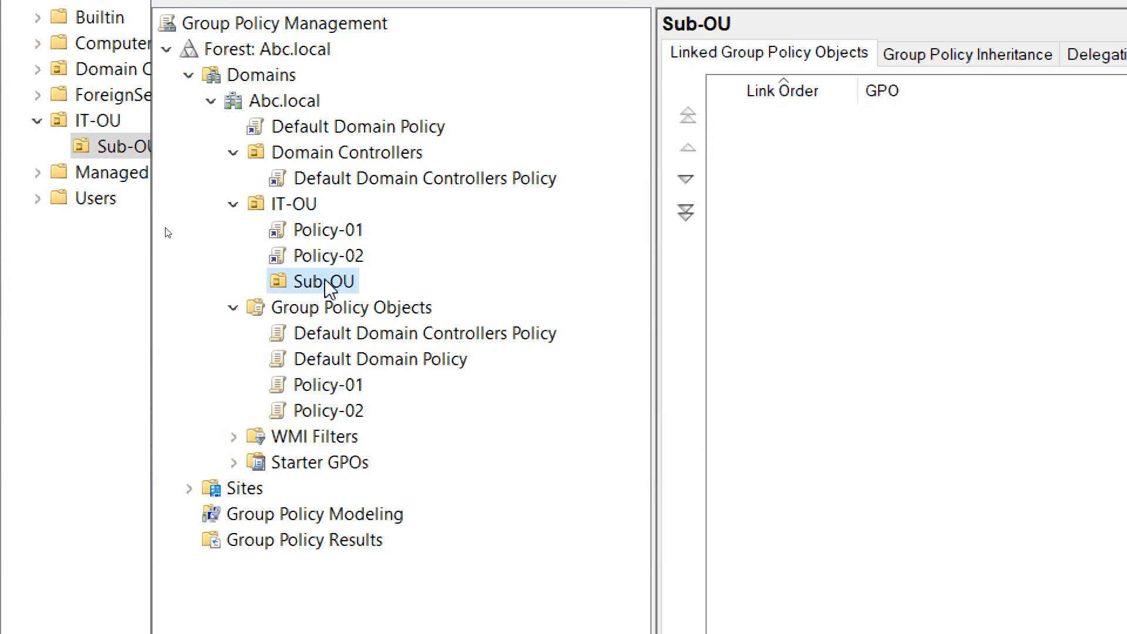
{"action": "left_click", "coordinate": [298, 208]}
{"action": "left_click", "coordinate": [327, 286]}
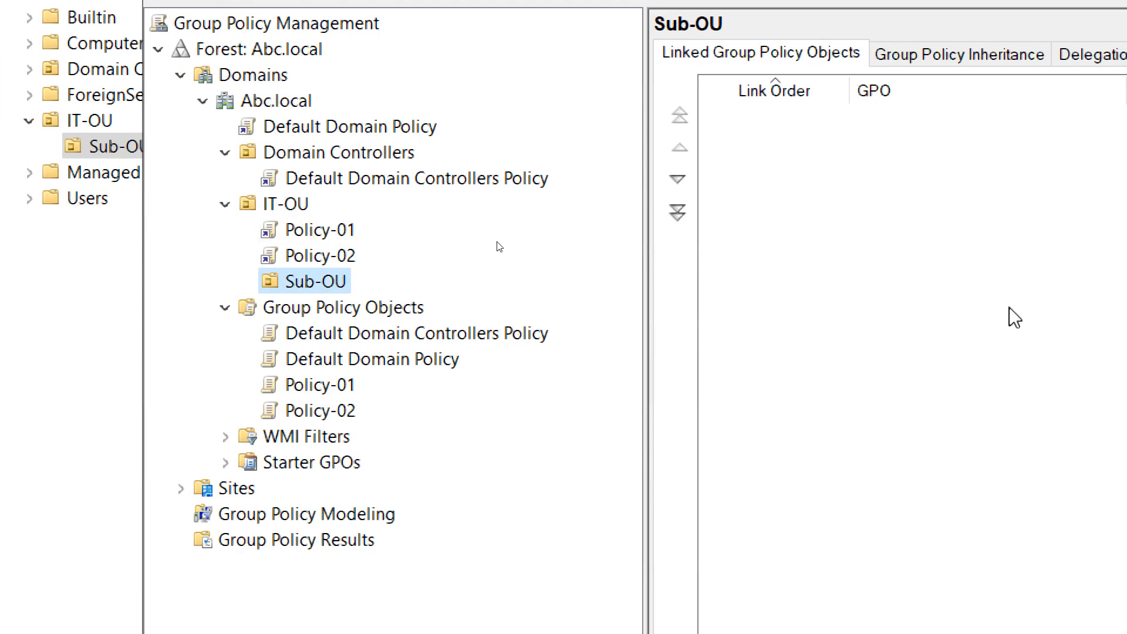
{"action": "right_click", "coordinate": [299, 282]}
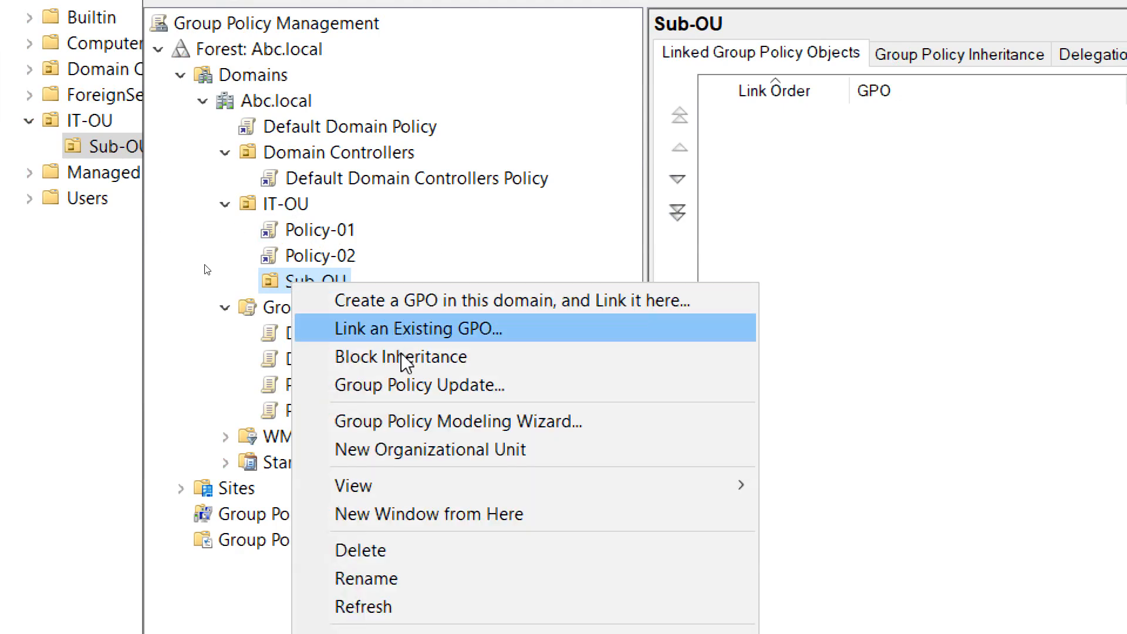
{"action": "left_click", "coordinate": [462, 360]}
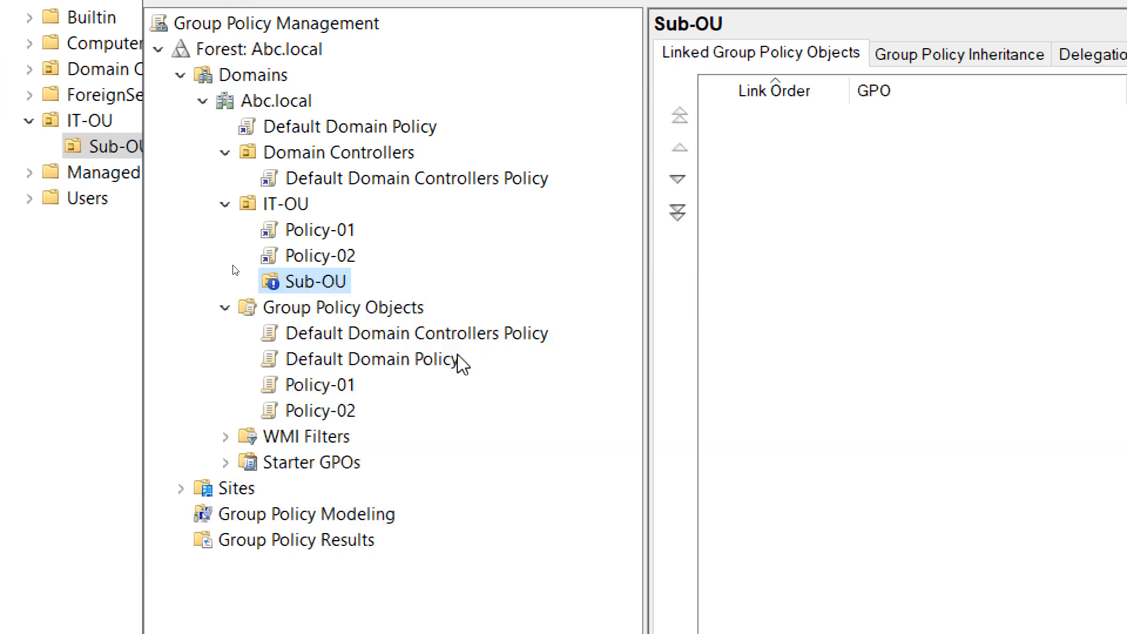
{"action": "right_click", "coordinate": [274, 292]}
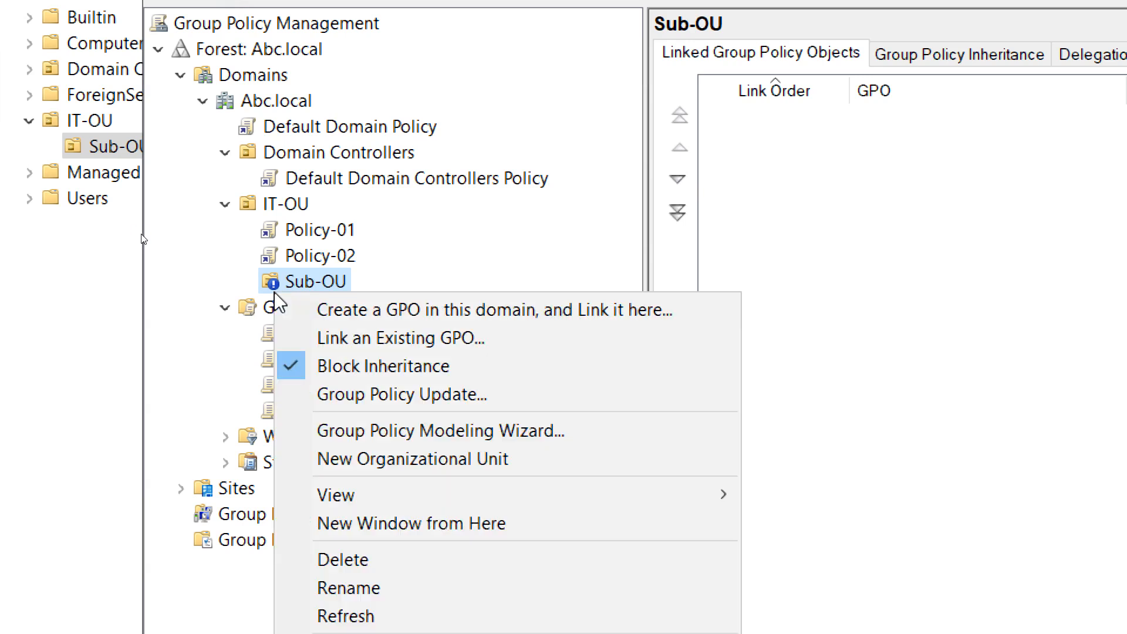
{"action": "left_click", "coordinate": [392, 376]}
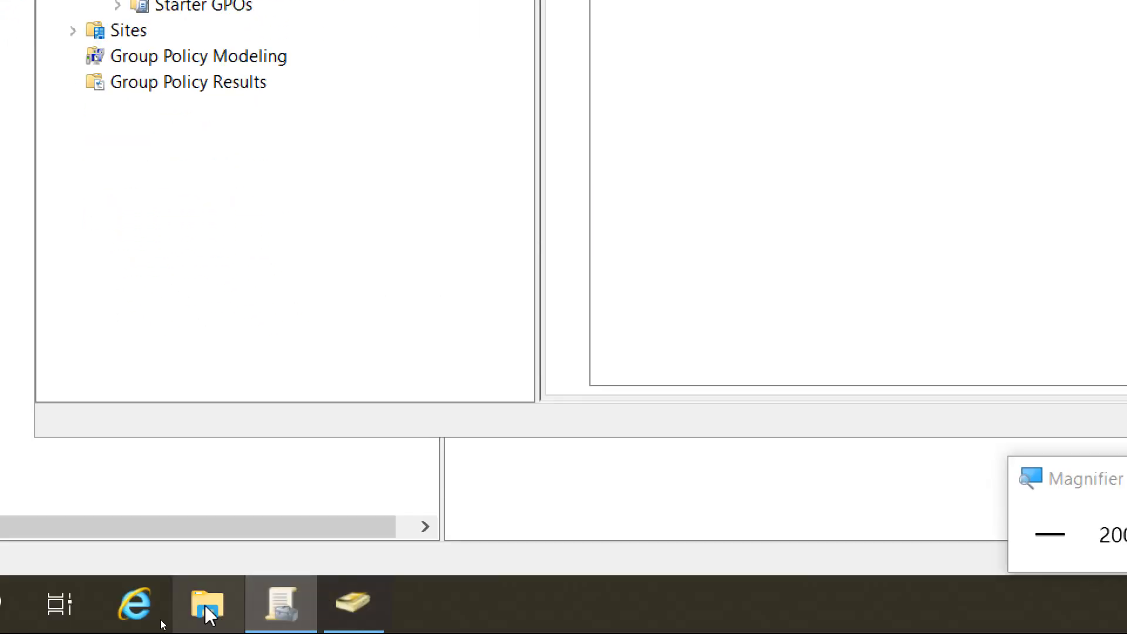
- Open File Explorer and go to the Windows folder on Local Disk (C:)
{"action": "left_click", "coordinate": [207, 606]}
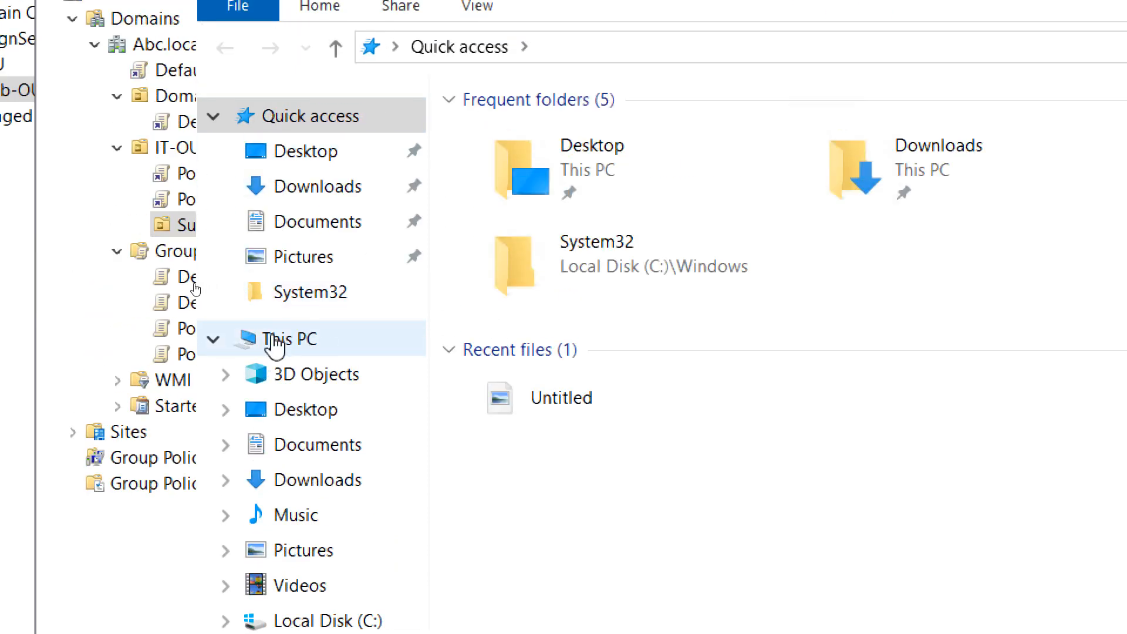
{"action": "left_click", "coordinate": [275, 340]}
{"action": "double_click", "coordinate": [453, 435]}
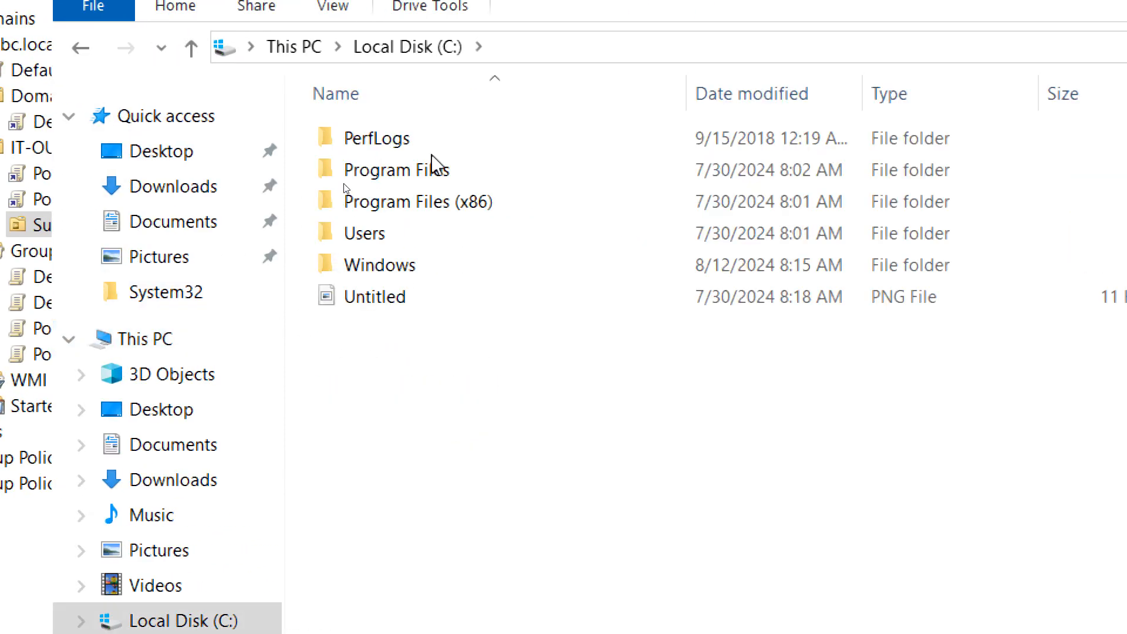
{"action": "double_click", "coordinate": [379, 265]}
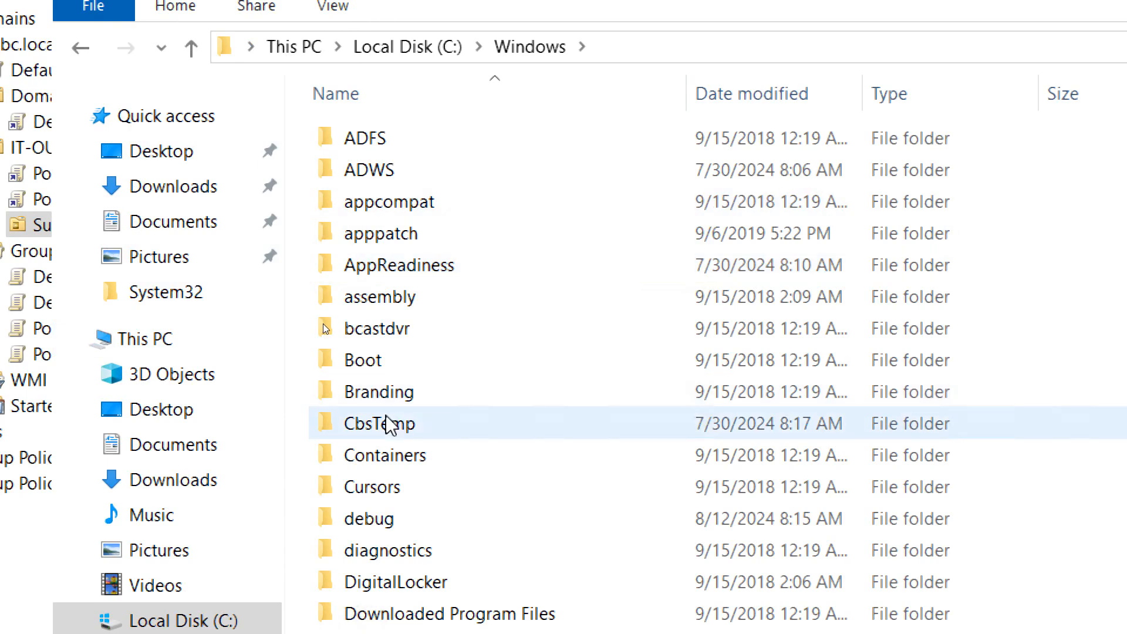
{"action": "type", "text": "sys"}
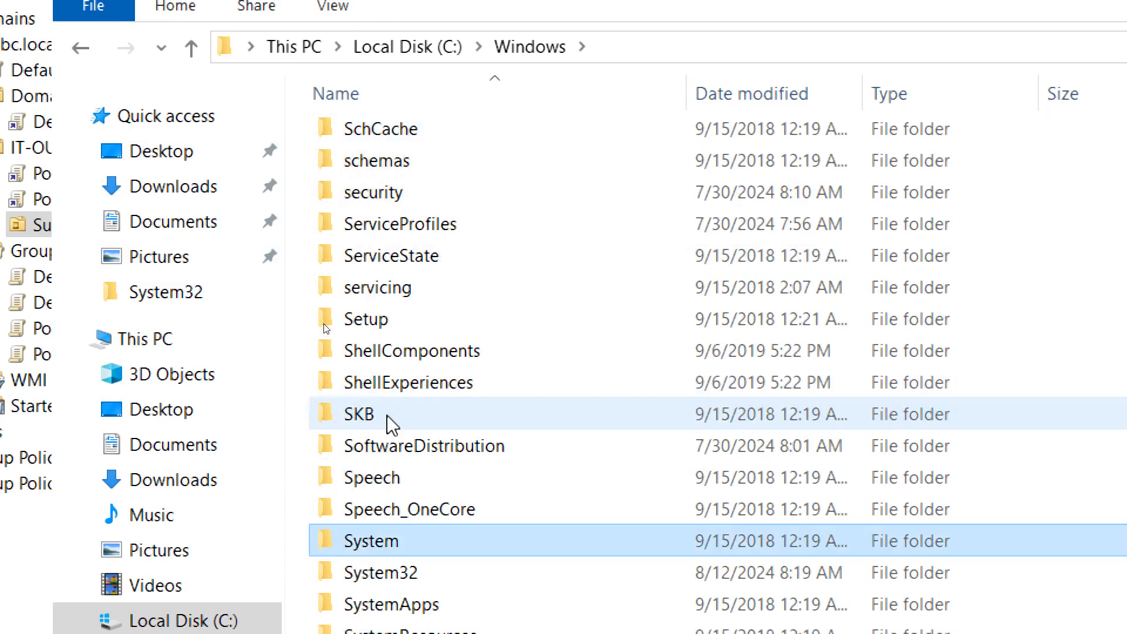
{"action": "double_click", "coordinate": [417, 570]}
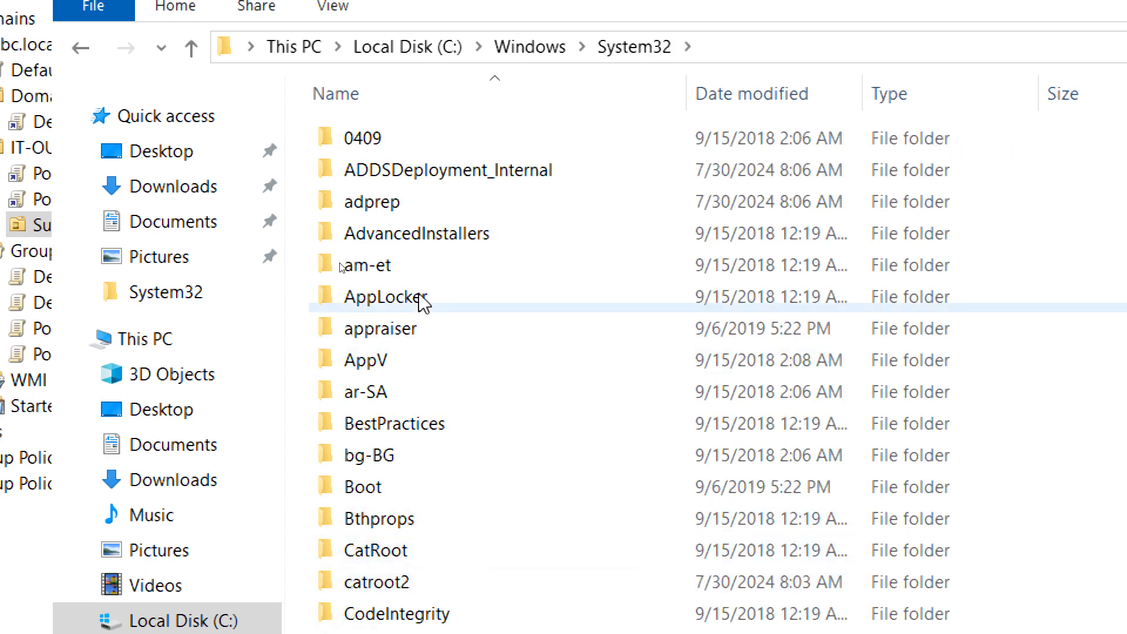
{"action": "left_click", "coordinate": [399, 535]}
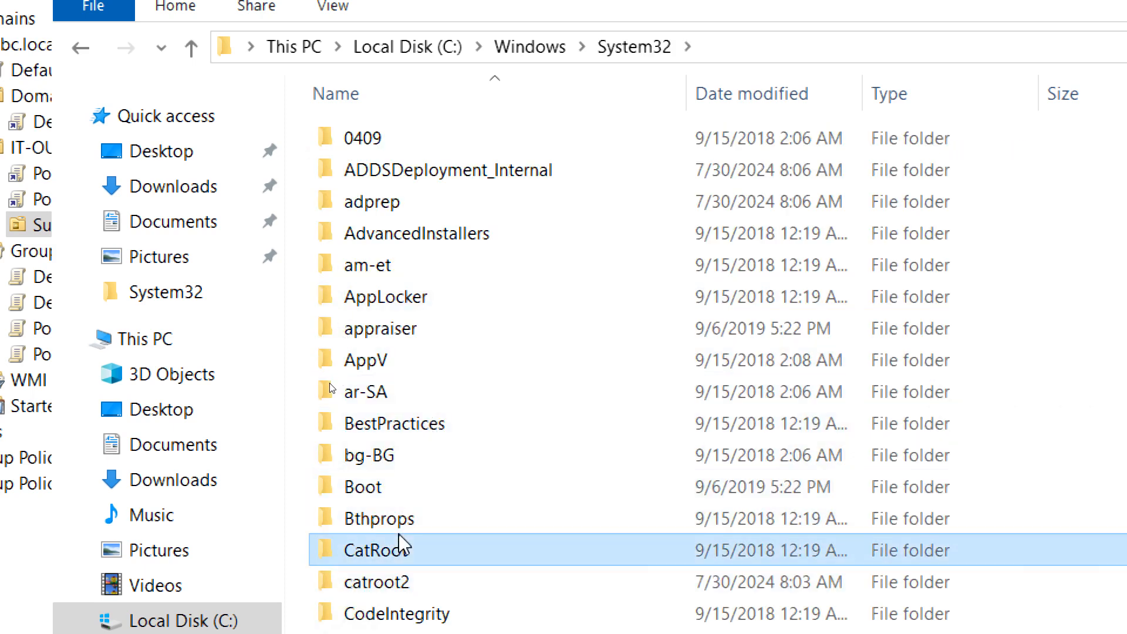
{"action": "type", "text": "s"}
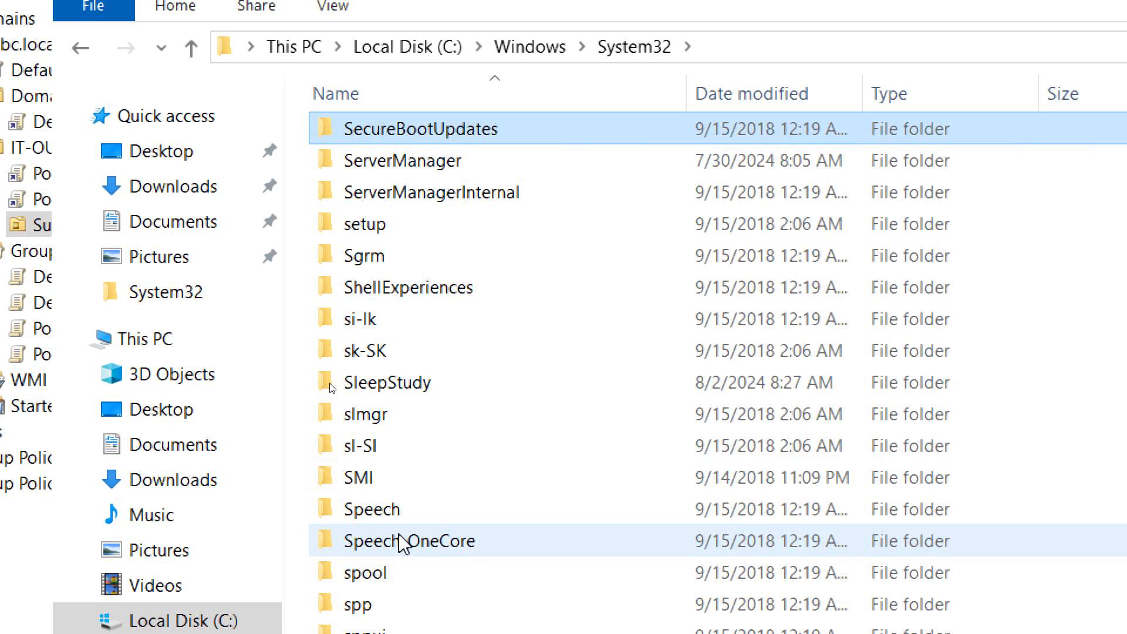
{"action": "type", "text": "sc"}
{"action": "scroll", "coordinate": [399, 534], "scroll_direction": "down", "scroll_amount": 5}
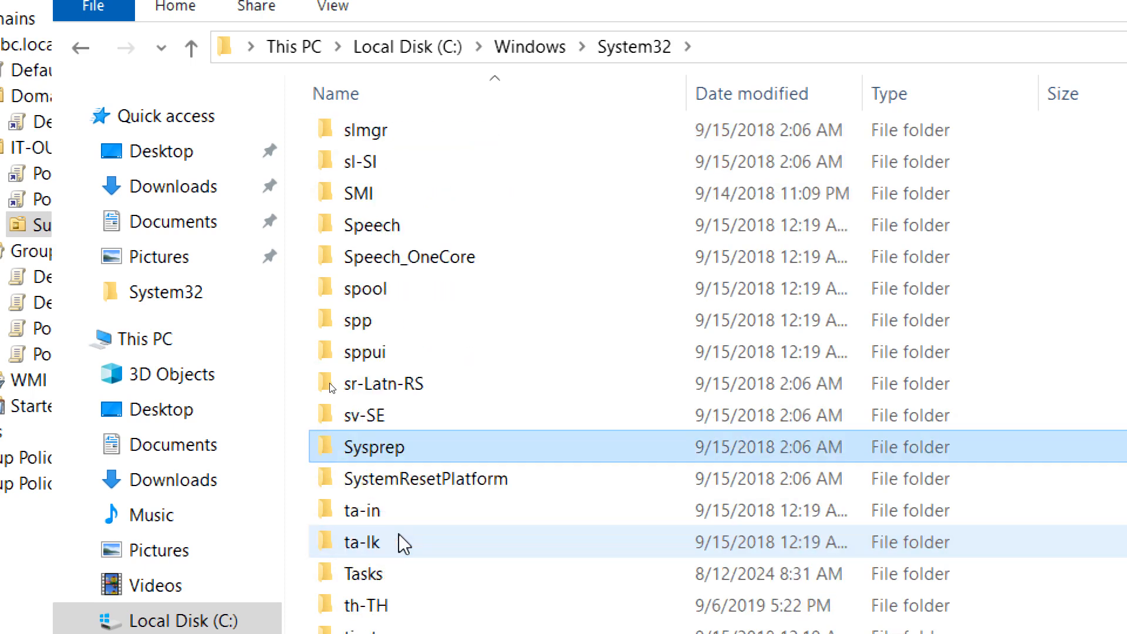
{"action": "scroll", "coordinate": [462, 468], "scroll_direction": "down", "scroll_amount": 4}
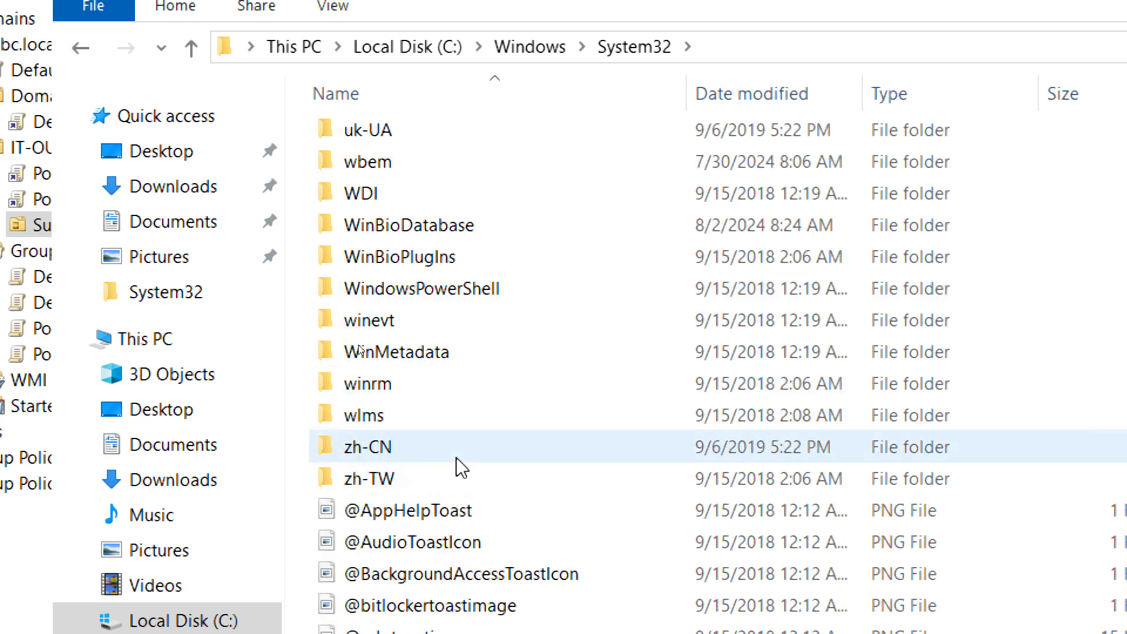
{"action": "scroll", "coordinate": [460, 465], "scroll_direction": "up", "scroll_amount": 5}
{"action": "left_click", "coordinate": [531, 66]}
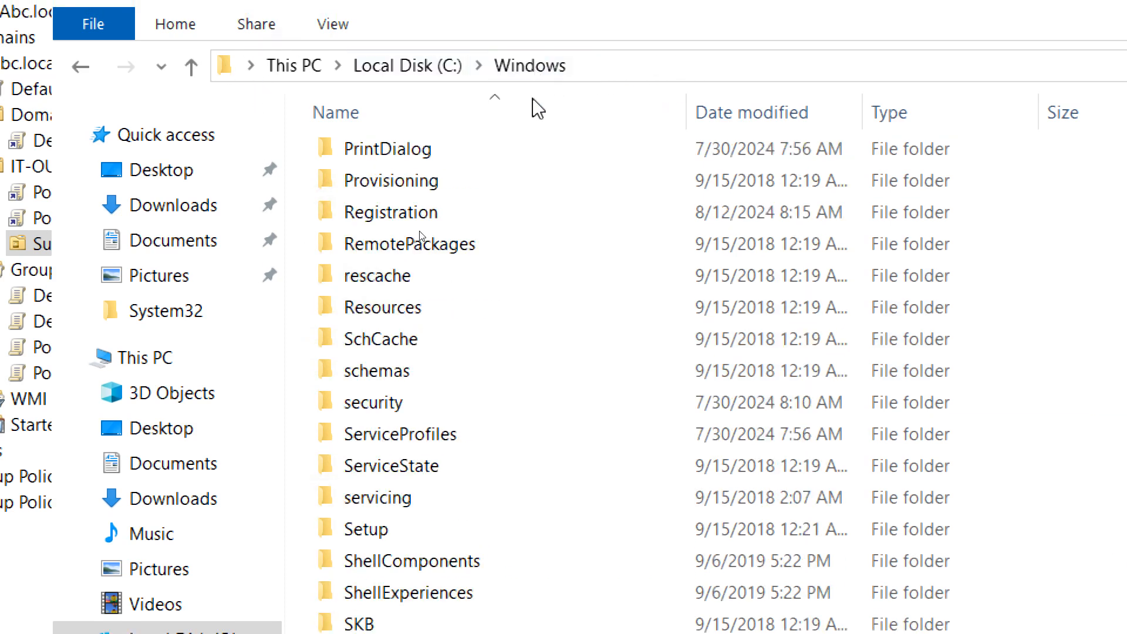
- Open the Policies folder under SYSVOL\domain in the Windows folder and widen the Name column to show the full policy folder names
{"action": "left_click", "coordinate": [621, 478]}
{"action": "type", "text": "sy"}
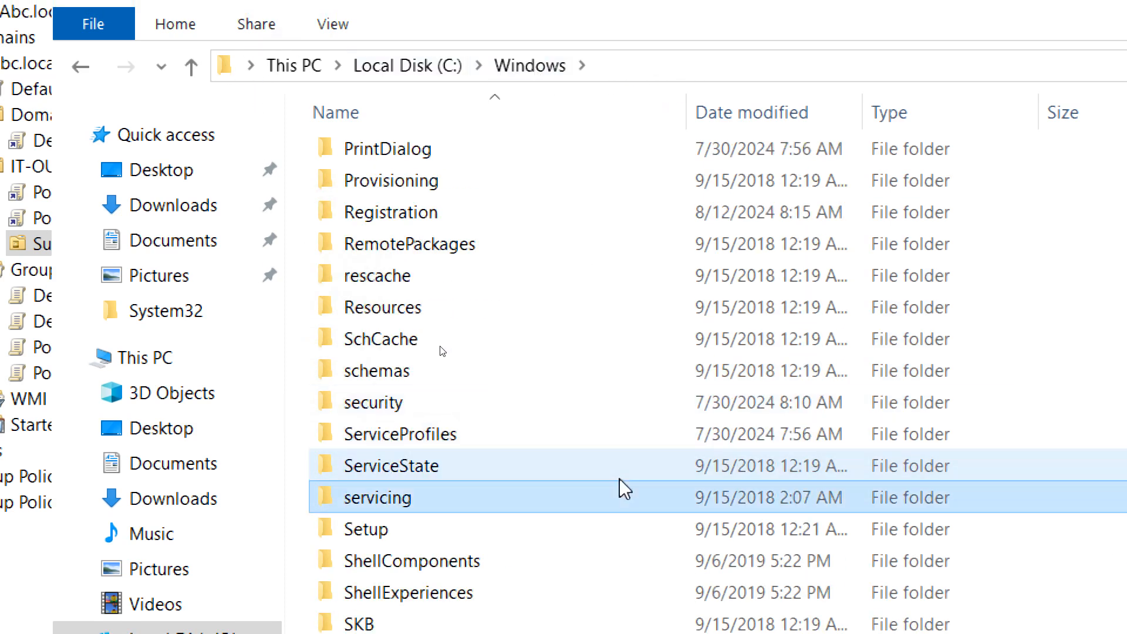
{"action": "scroll", "coordinate": [539, 502], "scroll_direction": "down", "scroll_amount": 2}
{"action": "scroll", "coordinate": [543, 511], "scroll_direction": "down", "scroll_amount": 2}
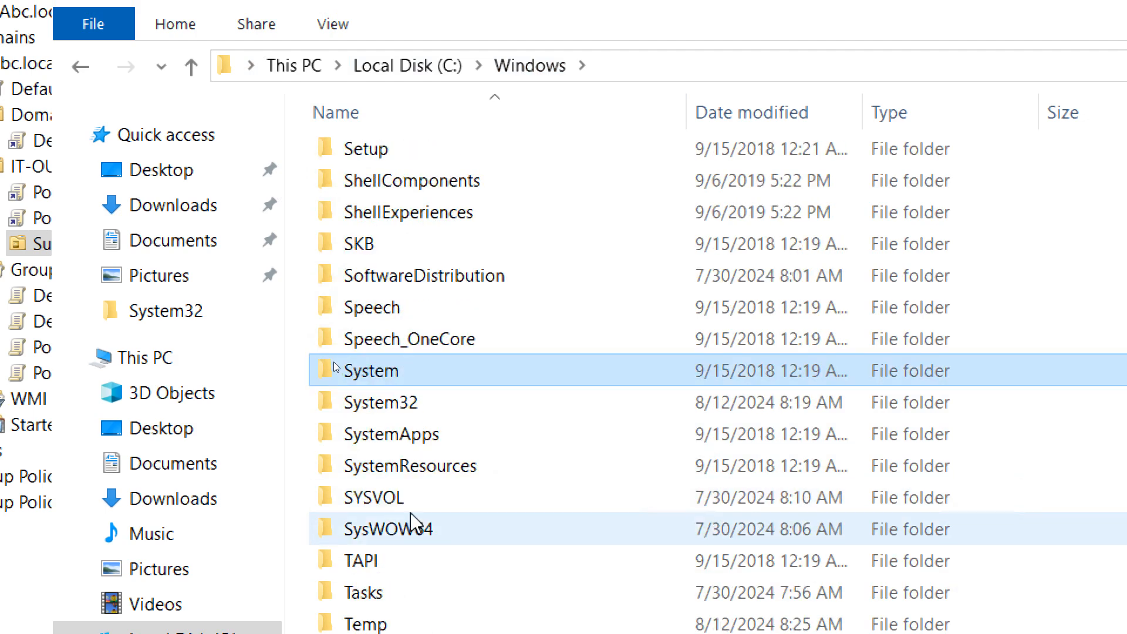
{"action": "double_click", "coordinate": [379, 504]}
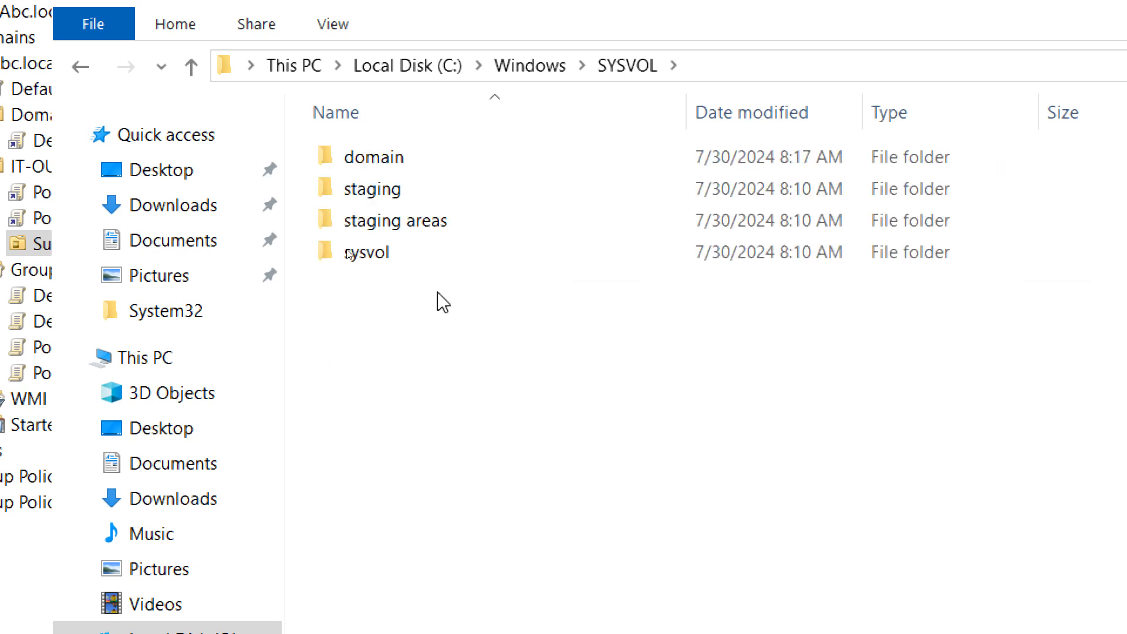
{"action": "double_click", "coordinate": [389, 158]}
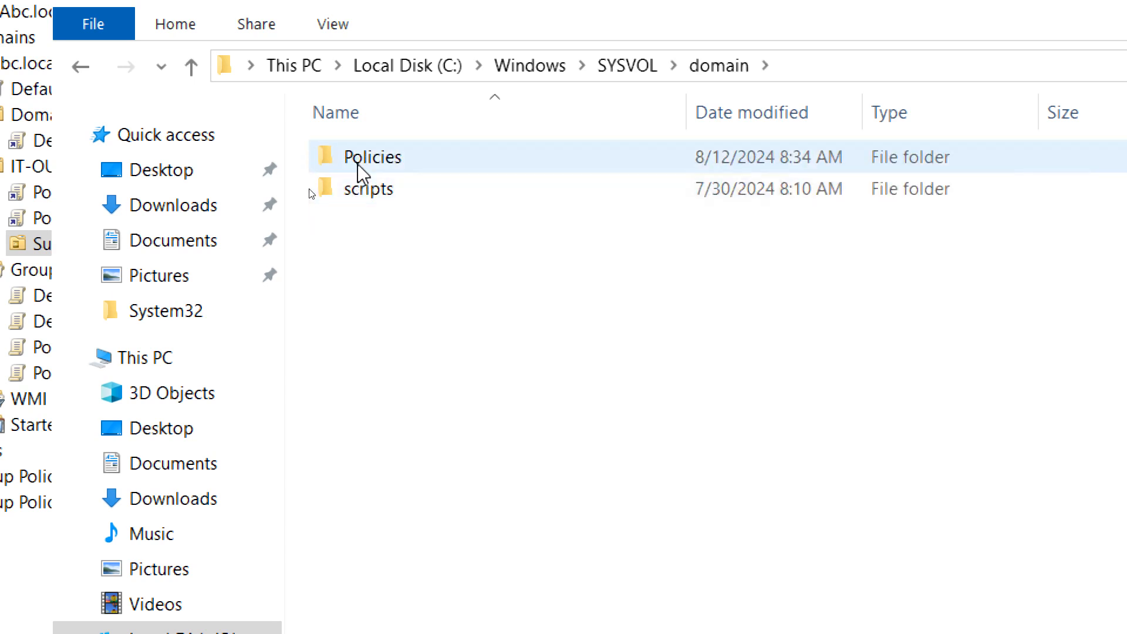
{"action": "double_click", "coordinate": [361, 161]}
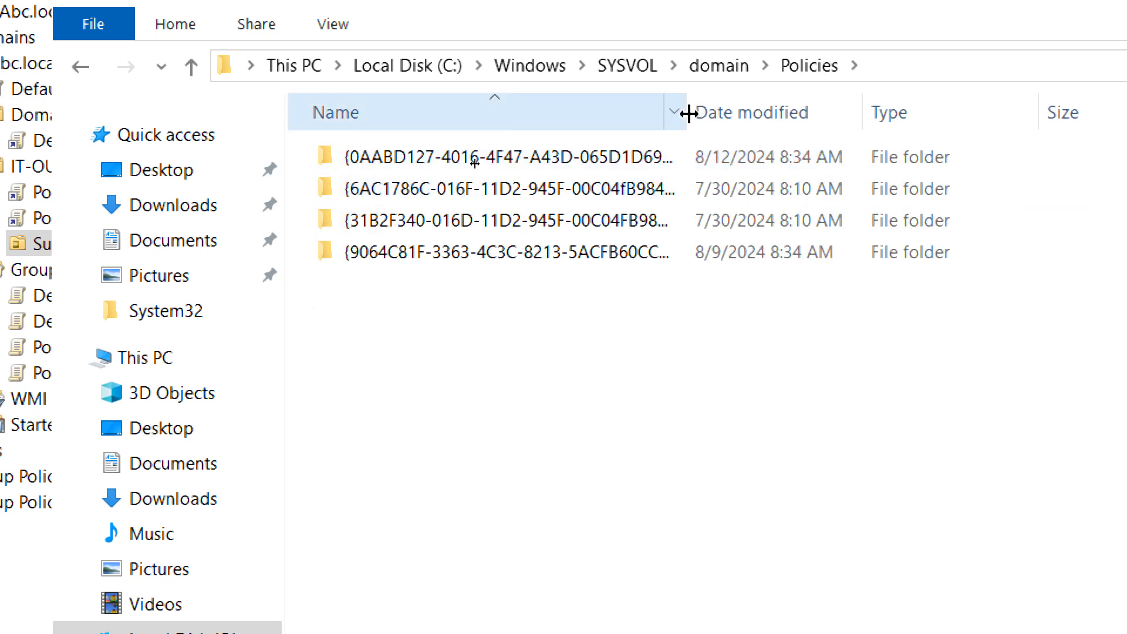
{"action": "left_click_drag", "start_coordinate": [689, 113], "coordinate": [871, 101]}
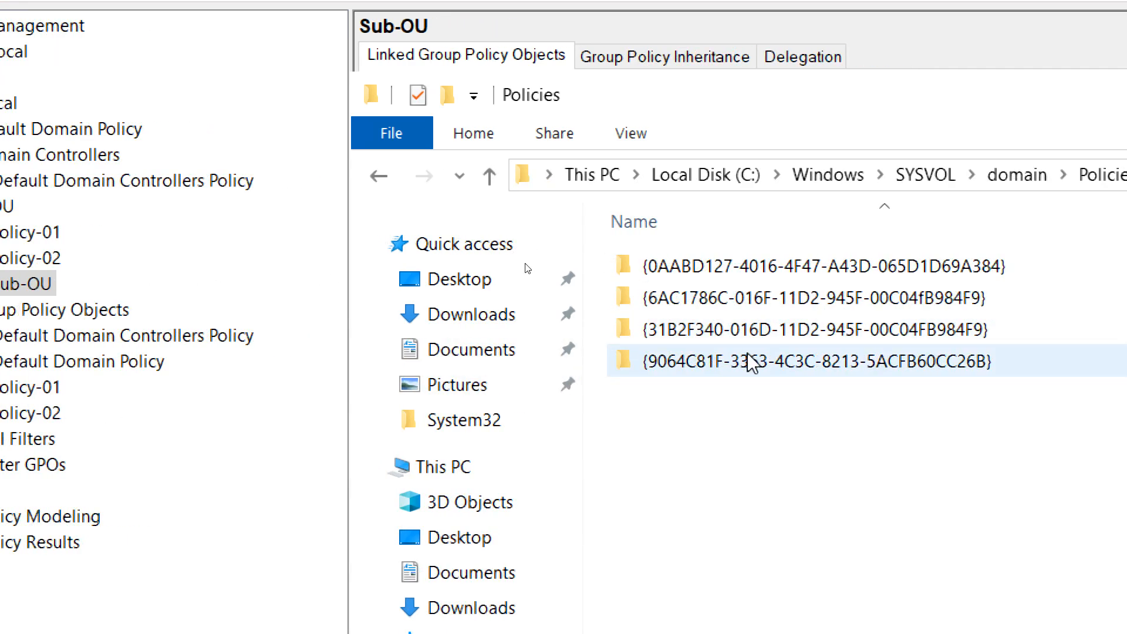
{"action": "mouse_move", "coordinate": [749, 359]}
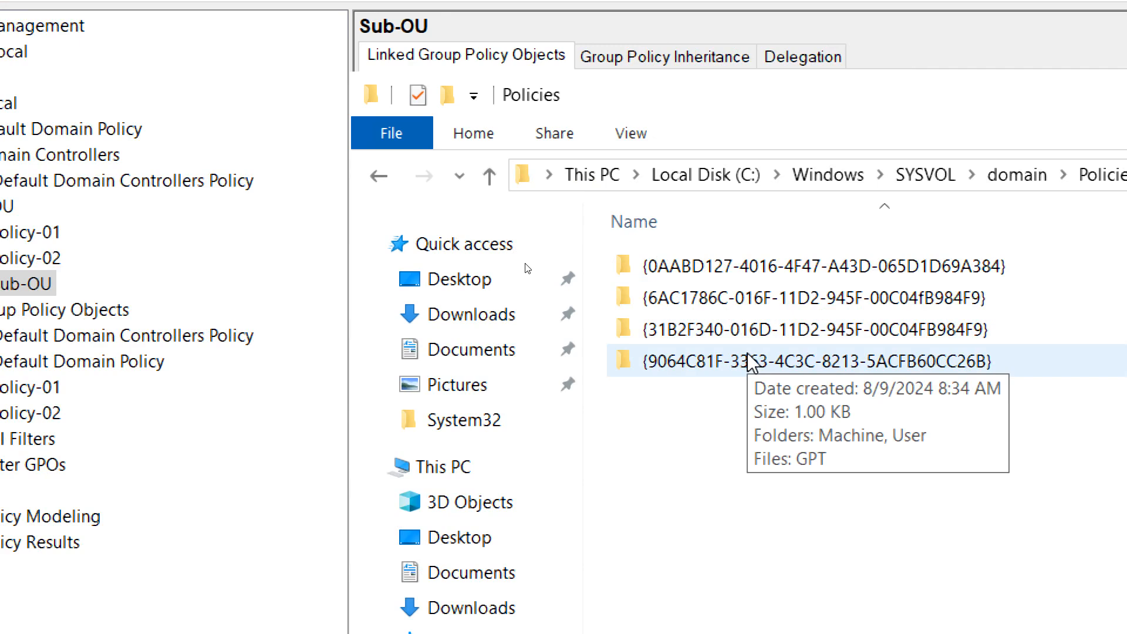
{"action": "left_click", "coordinate": [699, 342]}
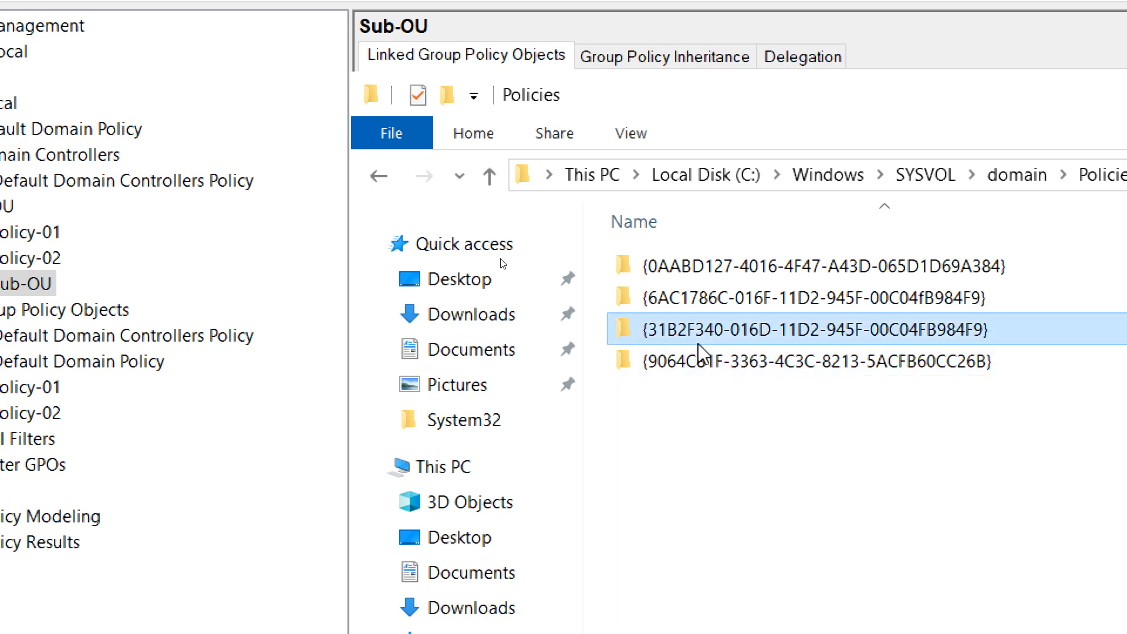
- Look up the Unique ID of Policy-01 in Group Policy Management and select the matching folder in the SYSVOL Policies folder
{"action": "left_click", "coordinate": [44, 390]}
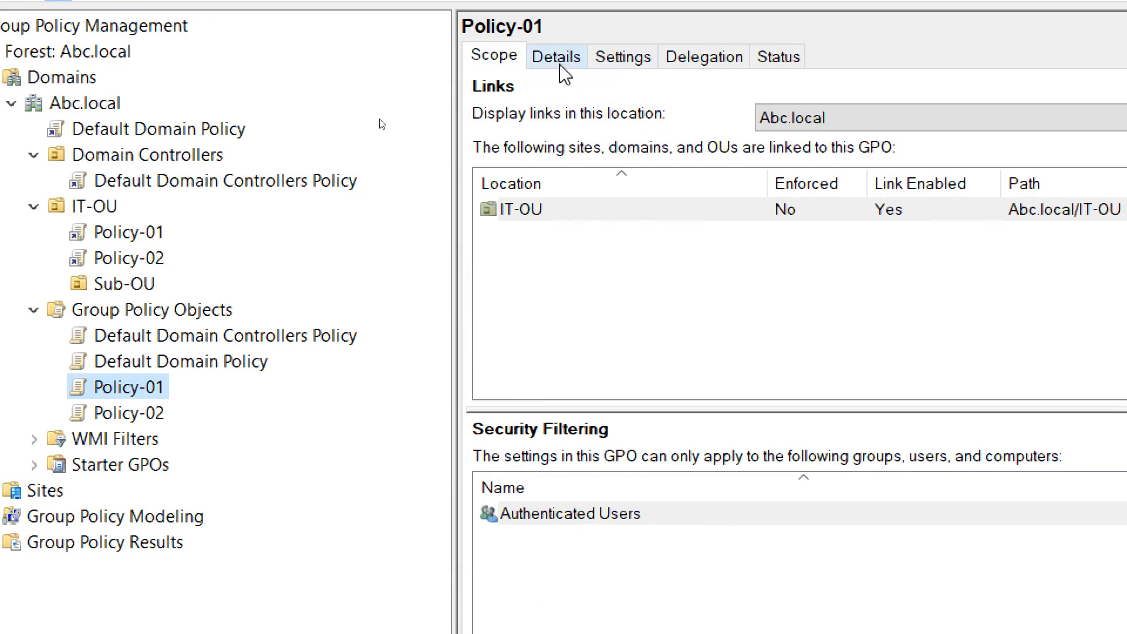
{"action": "left_click", "coordinate": [556, 57]}
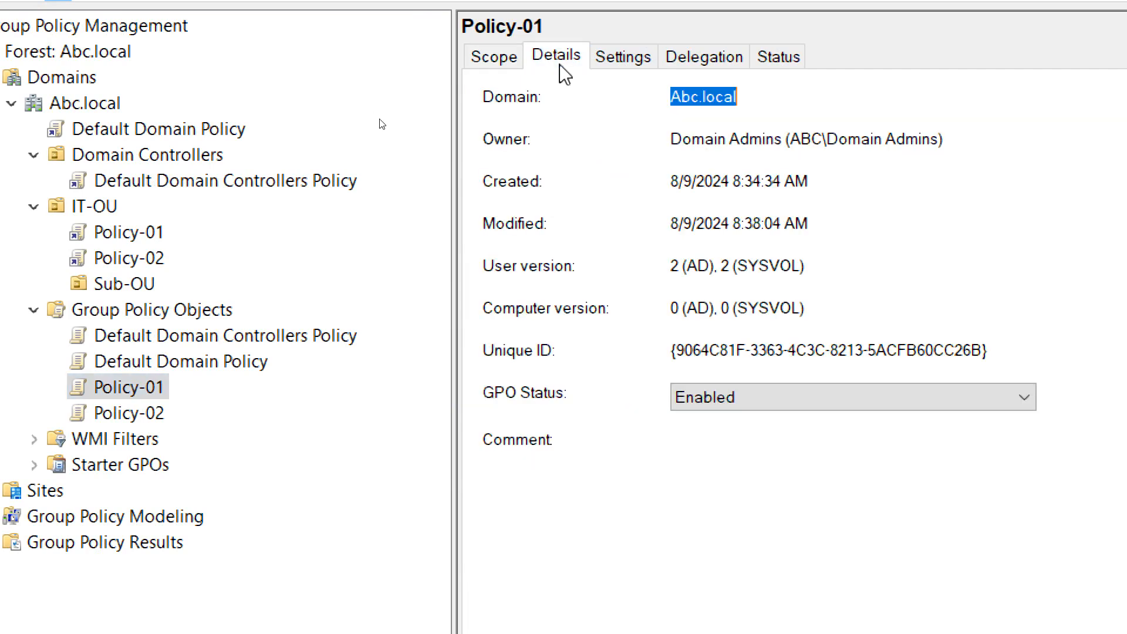
{"action": "left_click", "coordinate": [676, 350]}
{"action": "left_click_drag", "start_coordinate": [732, 343], "coordinate": [996, 345]}
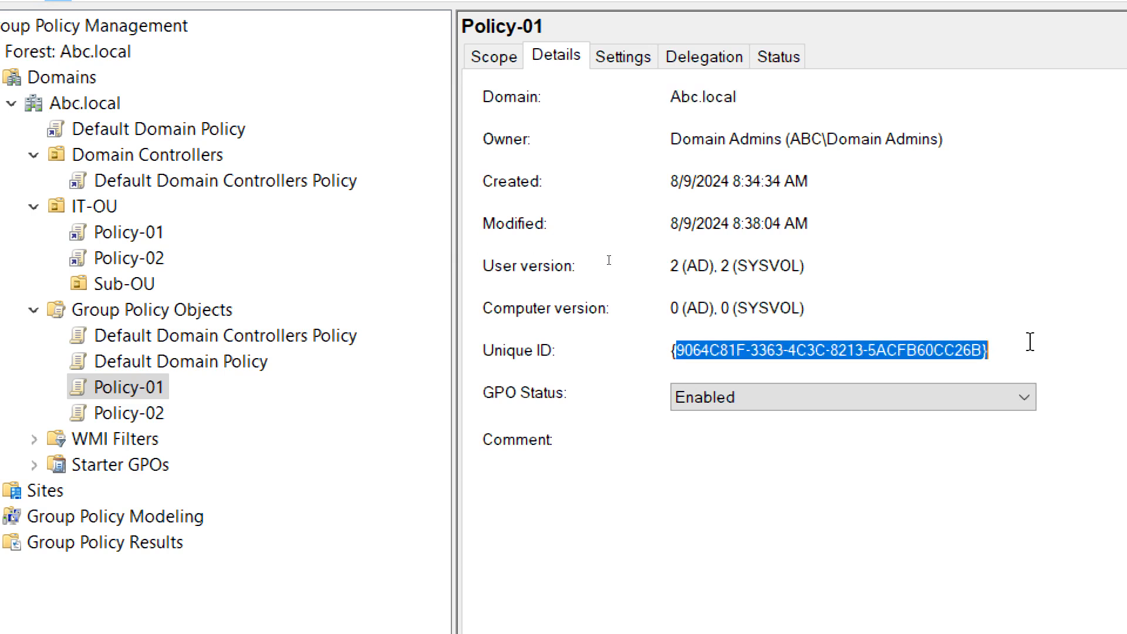
{"action": "left_click", "coordinate": [963, 359]}
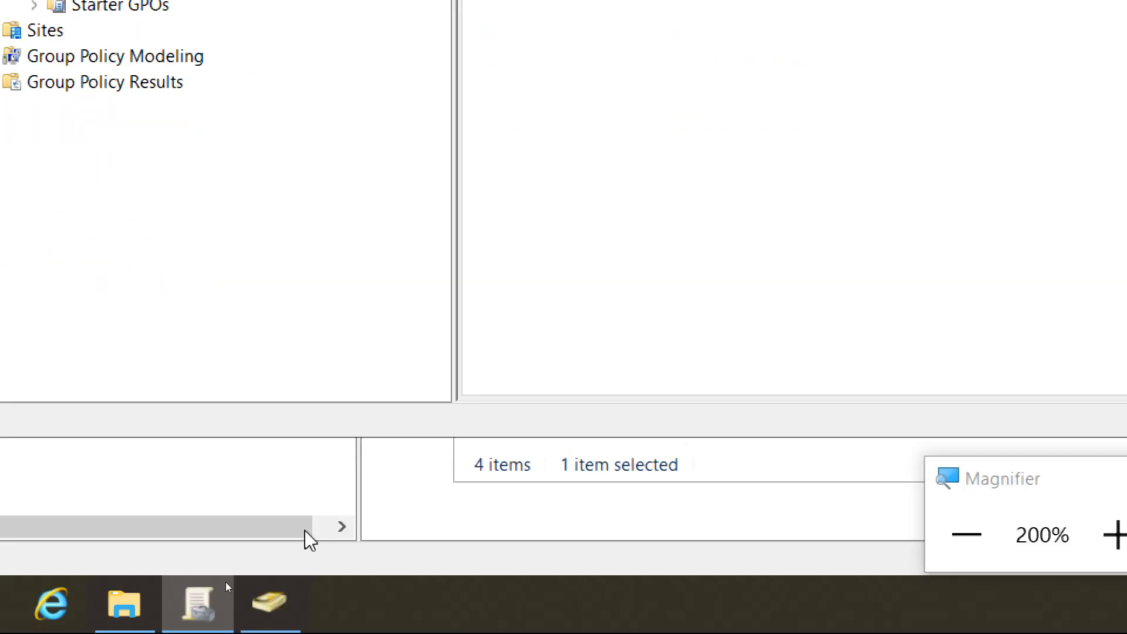
{"action": "left_click", "coordinate": [120, 608]}
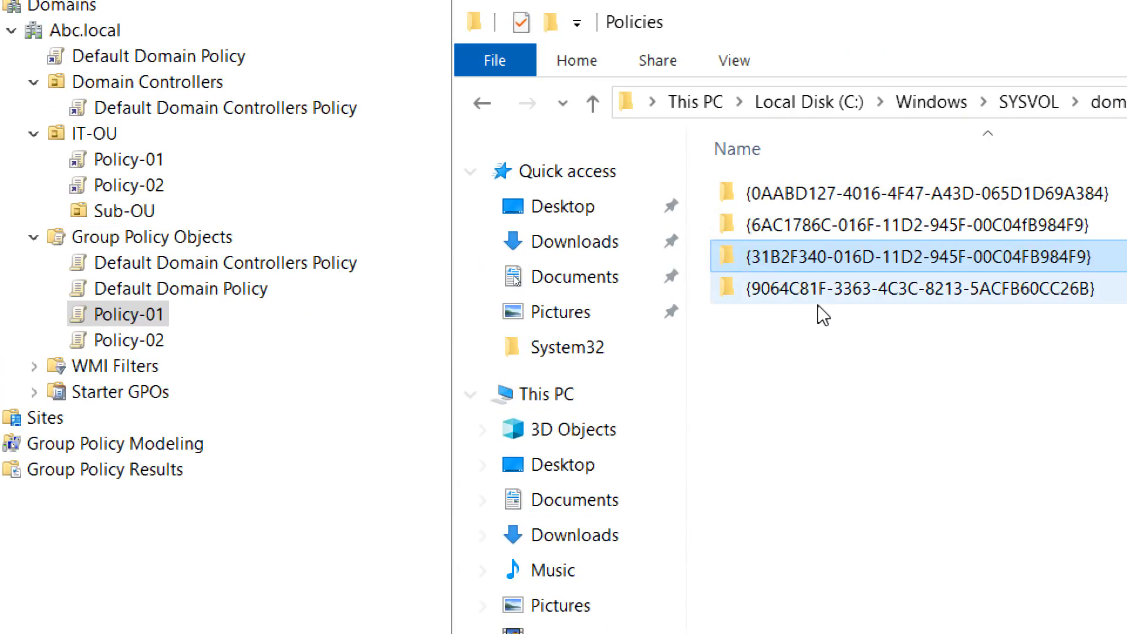
{"action": "left_click", "coordinate": [917, 291]}
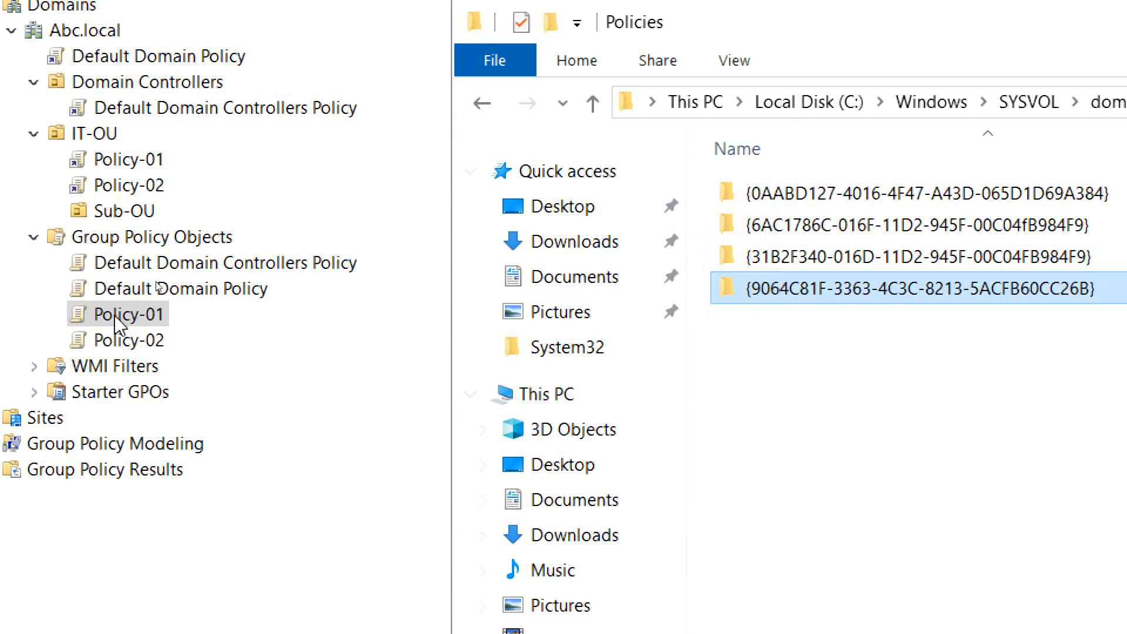
- Look up the Unique ID of Policy-02, select its matching SYSVOL folder, and return to the policy's details to highlight the ID
{"action": "left_click", "coordinate": [120, 343]}
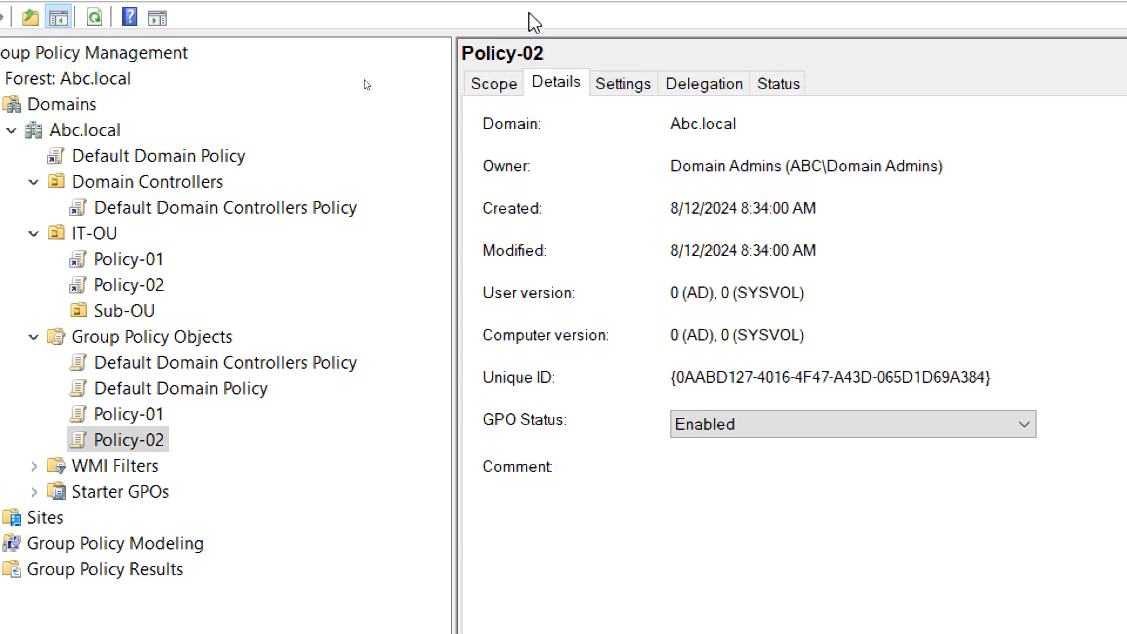
{"action": "left_click_drag", "start_coordinate": [960, 386], "coordinate": [992, 385]}
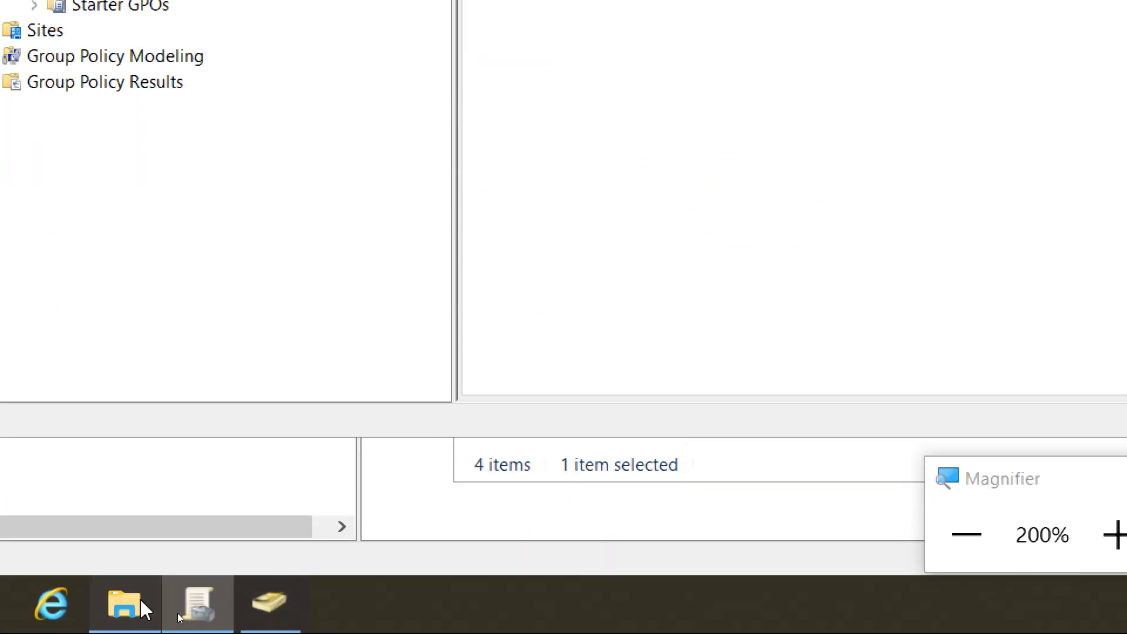
{"action": "left_click", "coordinate": [141, 603]}
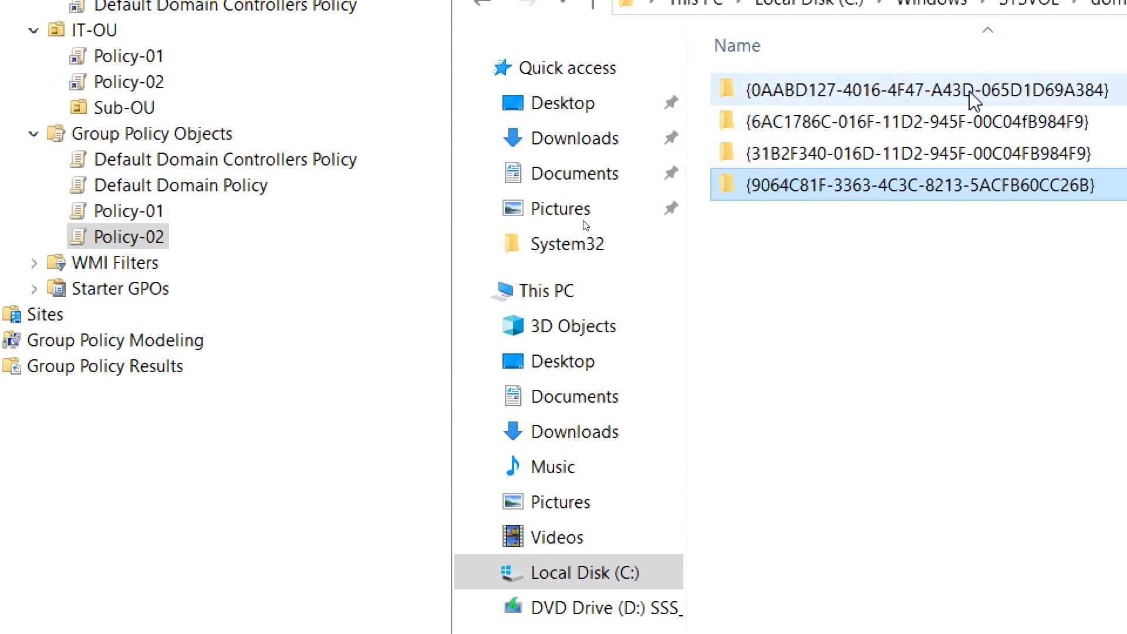
{"action": "left_click", "coordinate": [972, 88]}
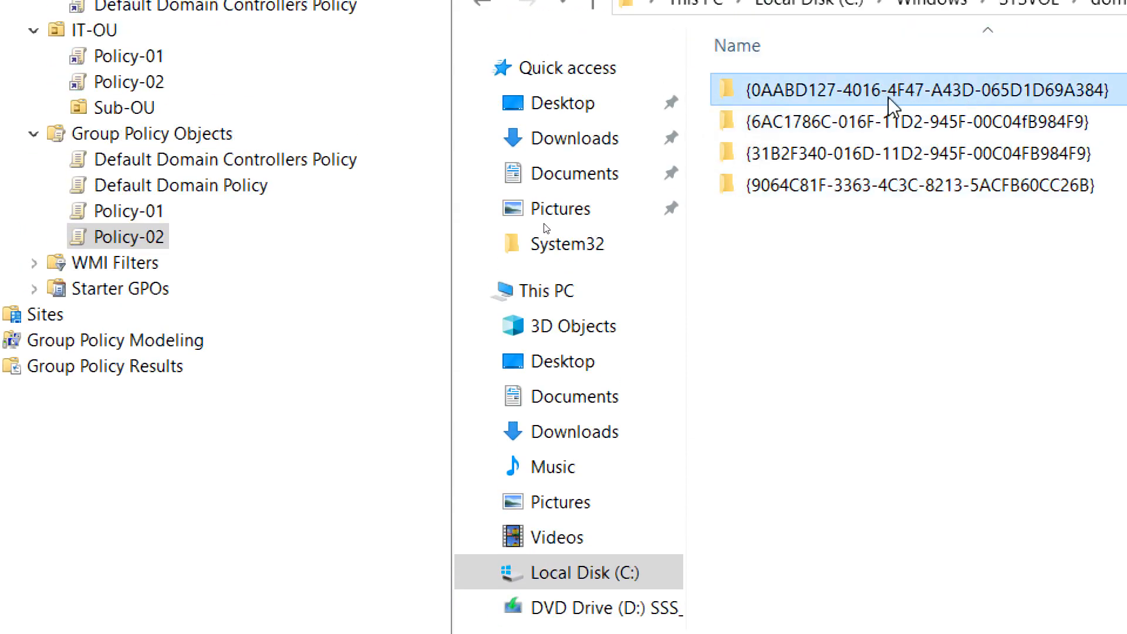
{"action": "mouse_move", "coordinate": [889, 97]}
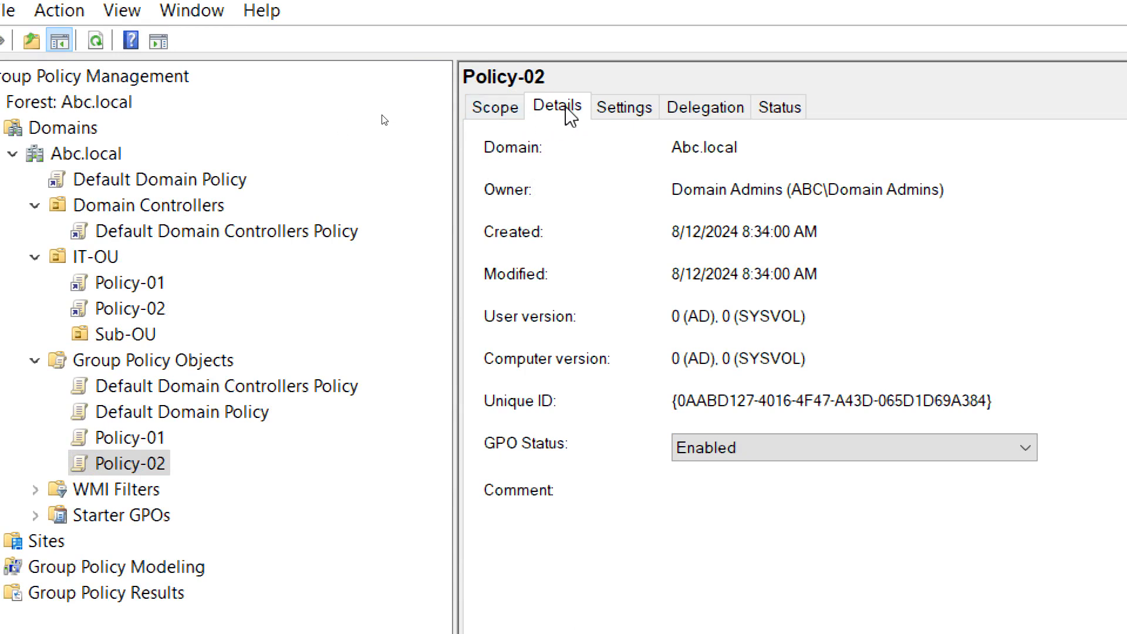
{"action": "left_click_drag", "start_coordinate": [686, 400], "coordinate": [1011, 319]}
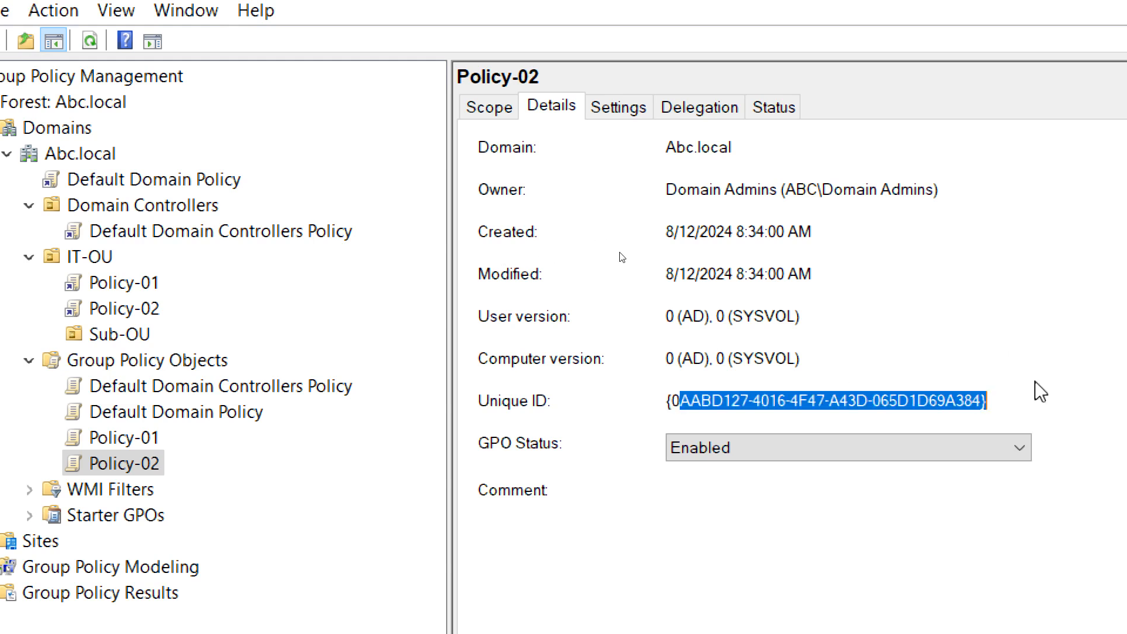
{"action": "left_click", "coordinate": [807, 405]}
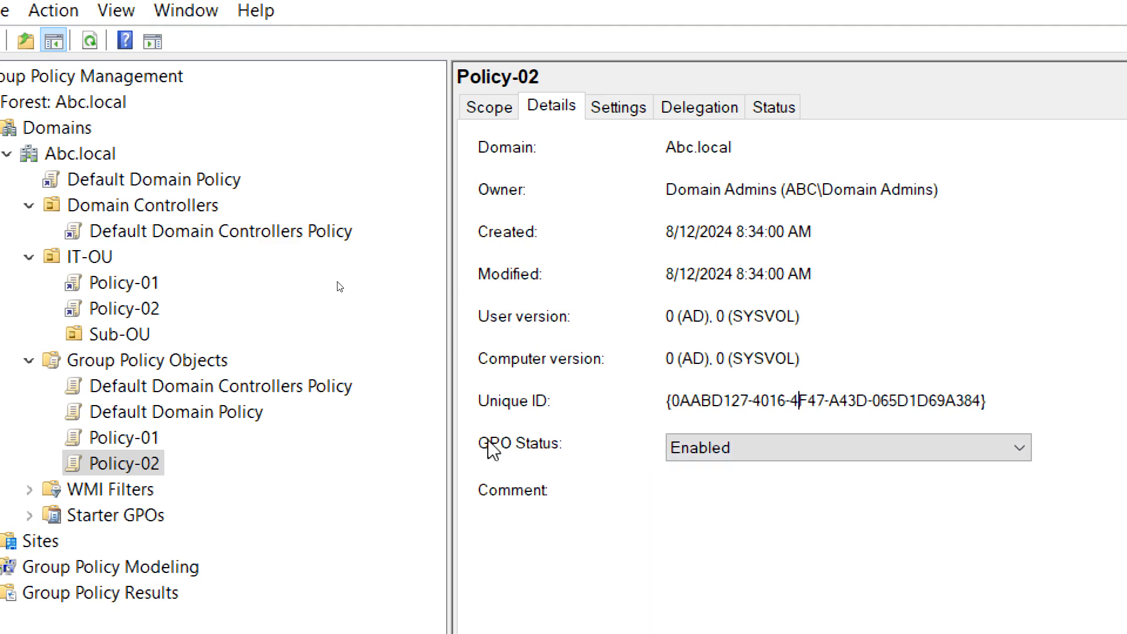
- Set the GPO status of Policy-02 to Computer configuration settings disabled and confirm the change
{"action": "left_click", "coordinate": [739, 455]}
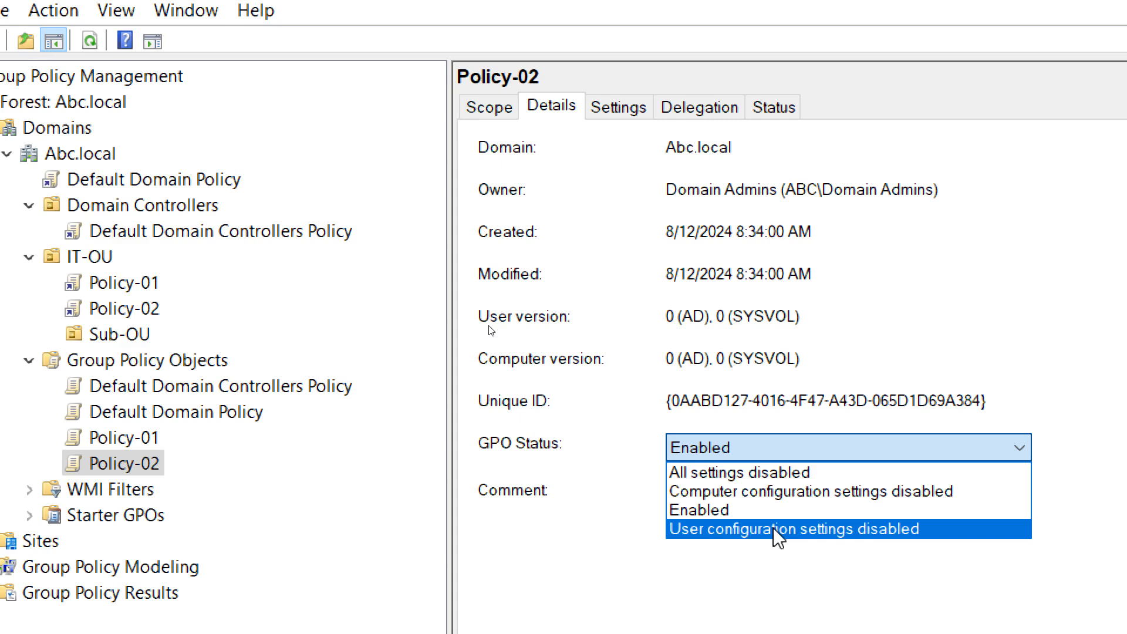
{"action": "left_click", "coordinate": [768, 491]}
{"action": "left_click", "coordinate": [953, 543]}
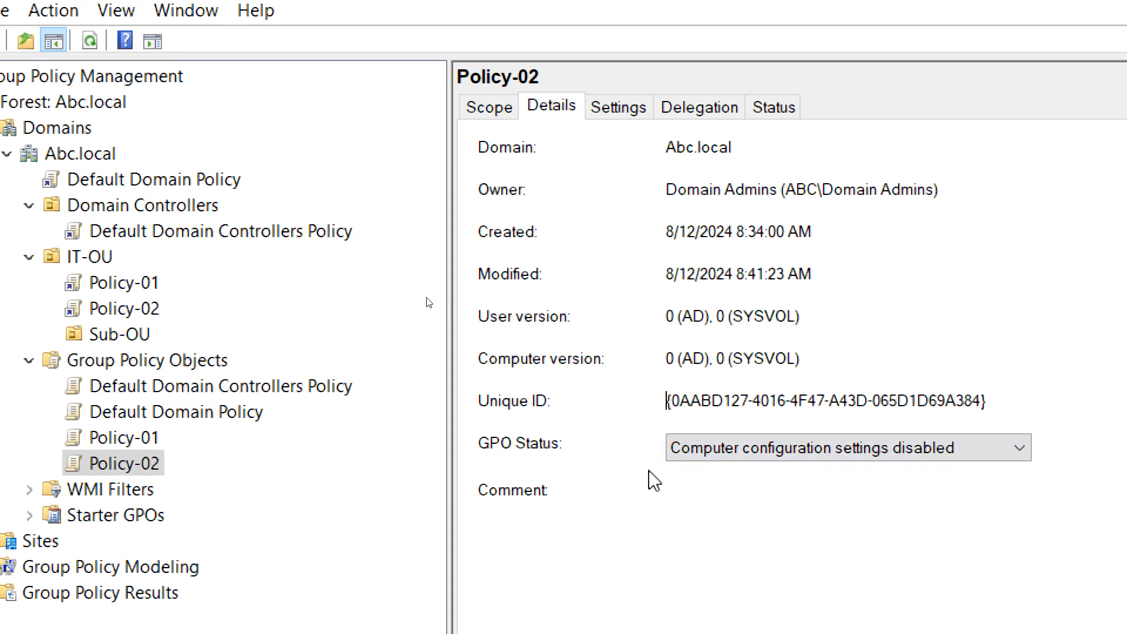
- Set the GPO status of Policy-02 to User configuration settings disabled and confirm the change
{"action": "left_click", "coordinate": [859, 450]}
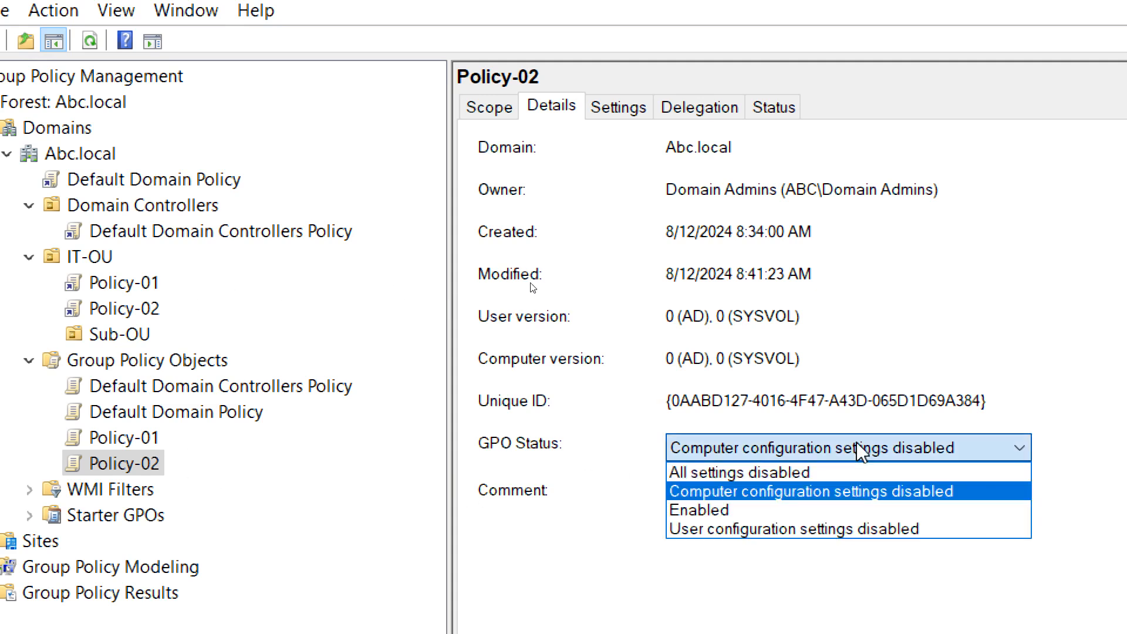
{"action": "left_click", "coordinate": [766, 529]}
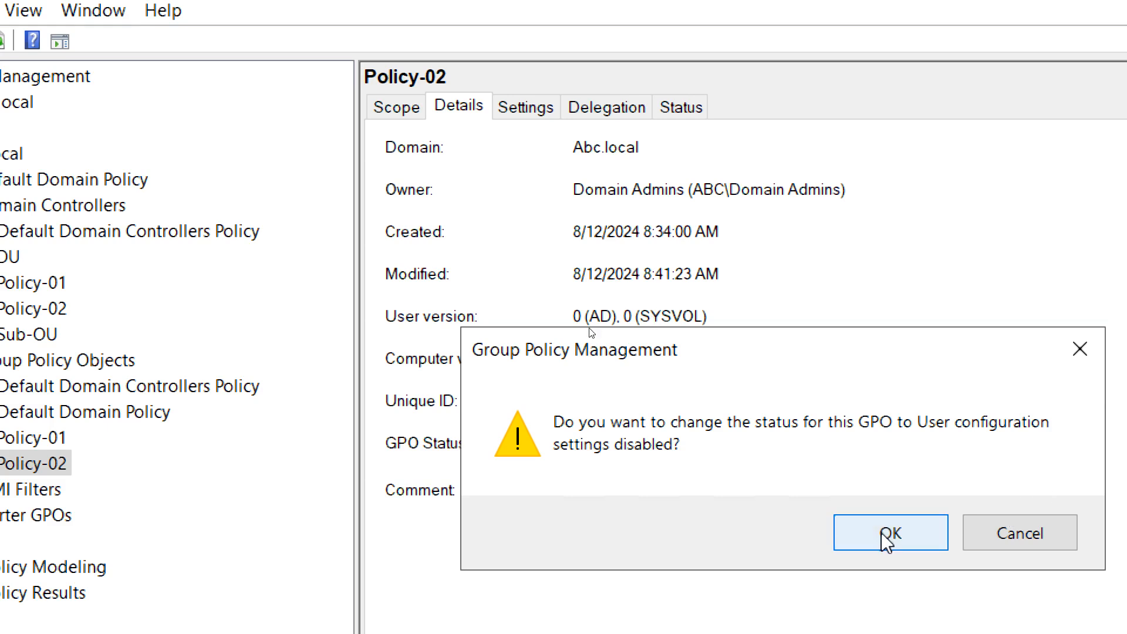
{"action": "left_click", "coordinate": [911, 539]}
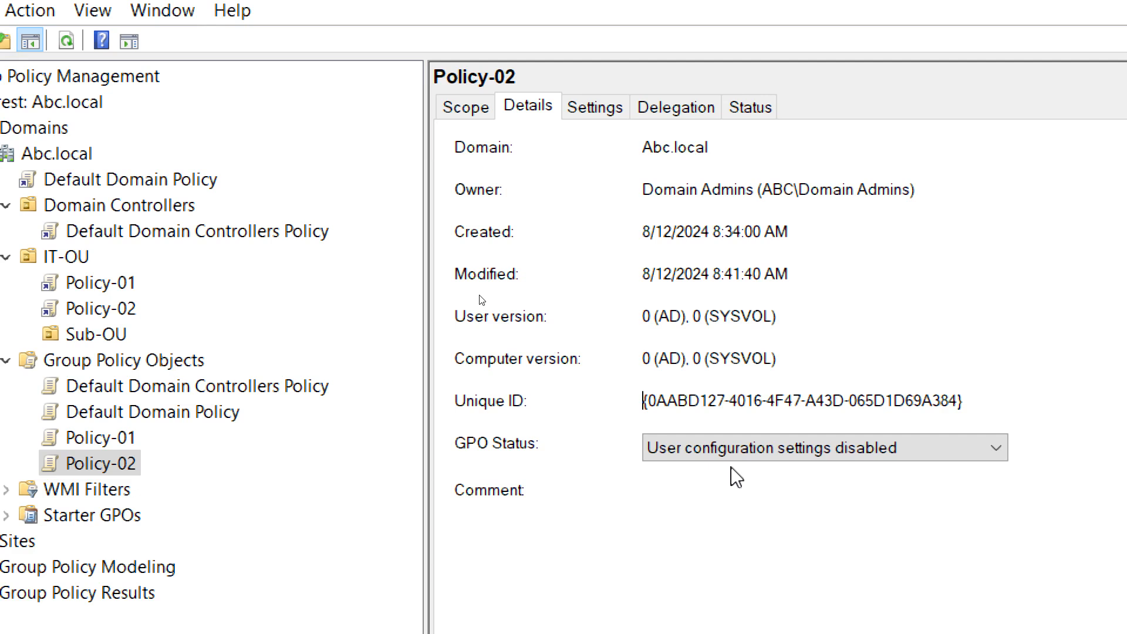
- Set the GPO status of Policy-02 to All settings disabled and confirm the change
{"action": "left_click", "coordinate": [727, 452]}
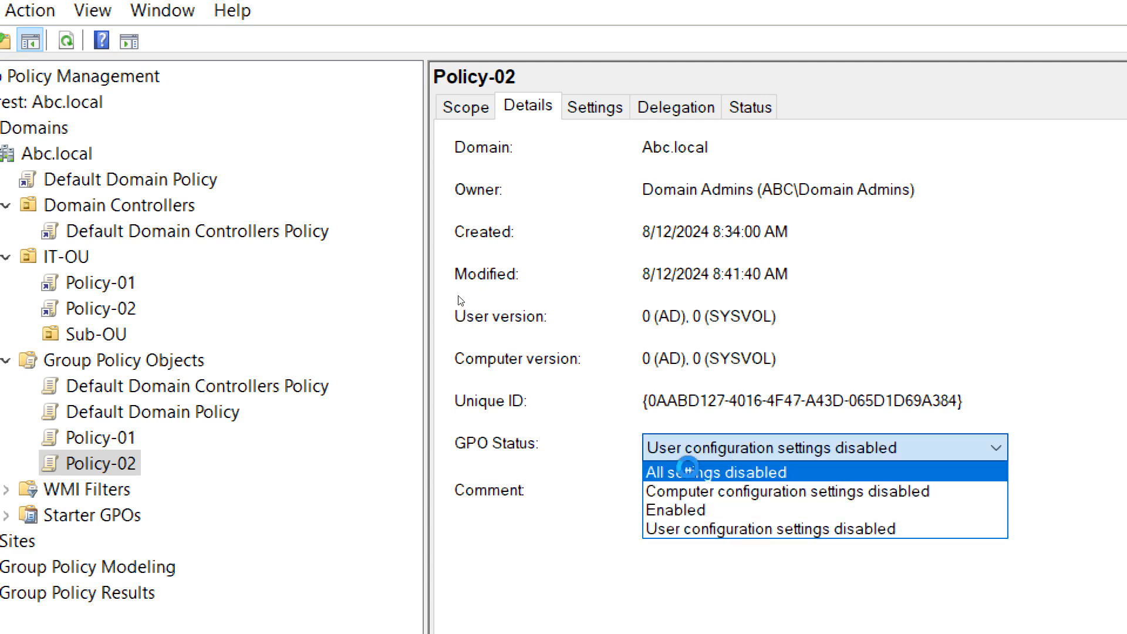
{"action": "left_click", "coordinate": [656, 472]}
{"action": "left_click", "coordinate": [923, 535]}
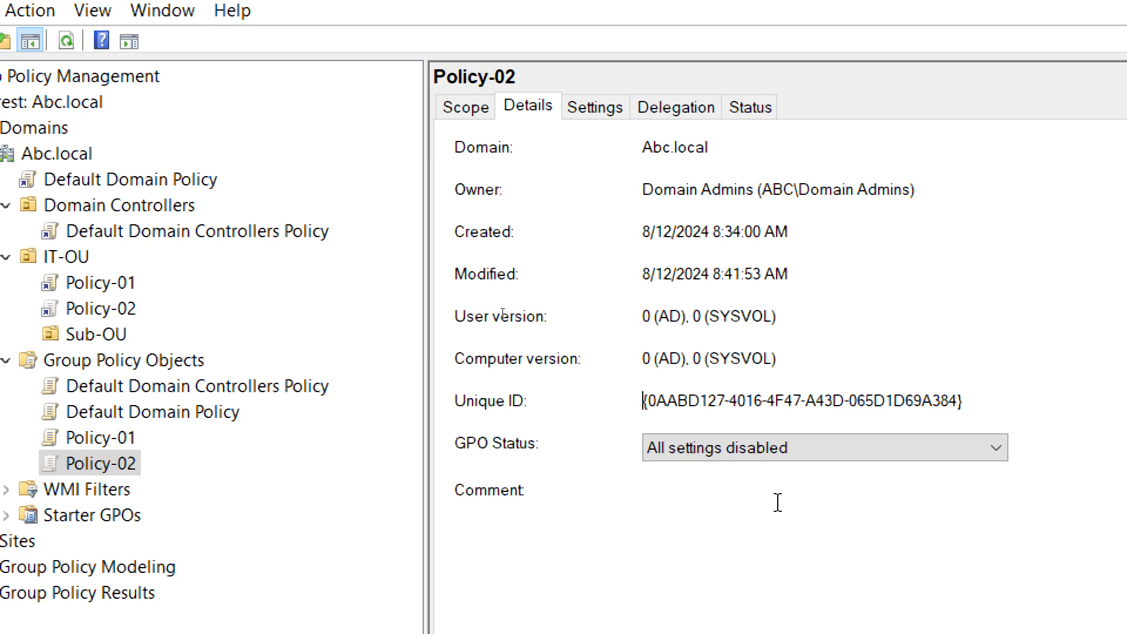
- Set the GPO status of Policy-02 back to Enabled and confirm the change
{"action": "left_click", "coordinate": [744, 450]}
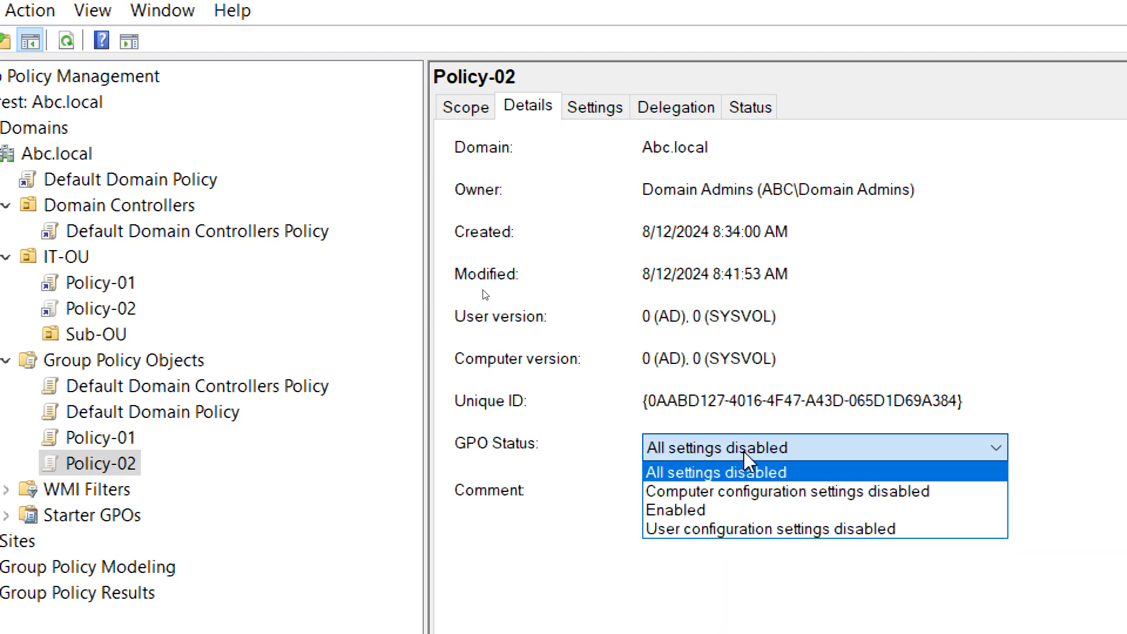
{"action": "left_click", "coordinate": [684, 506]}
{"action": "left_click", "coordinate": [939, 530]}
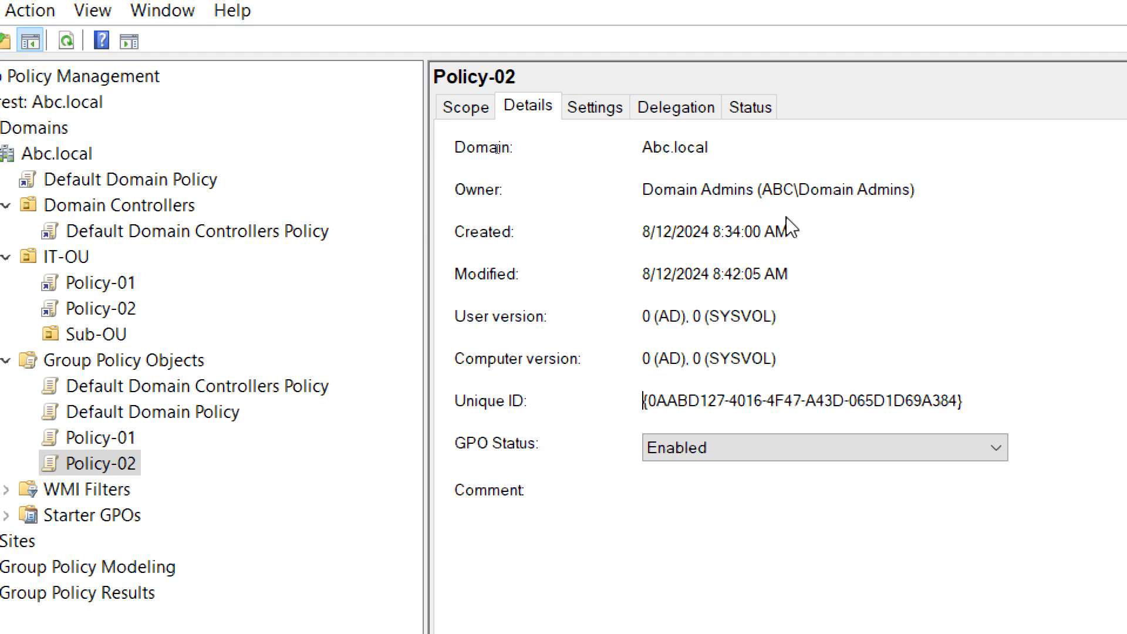
- Open the settings report of Policy-02 and add about:security_mmc.exe to the Trusted sites zone
{"action": "left_click", "coordinate": [583, 113]}
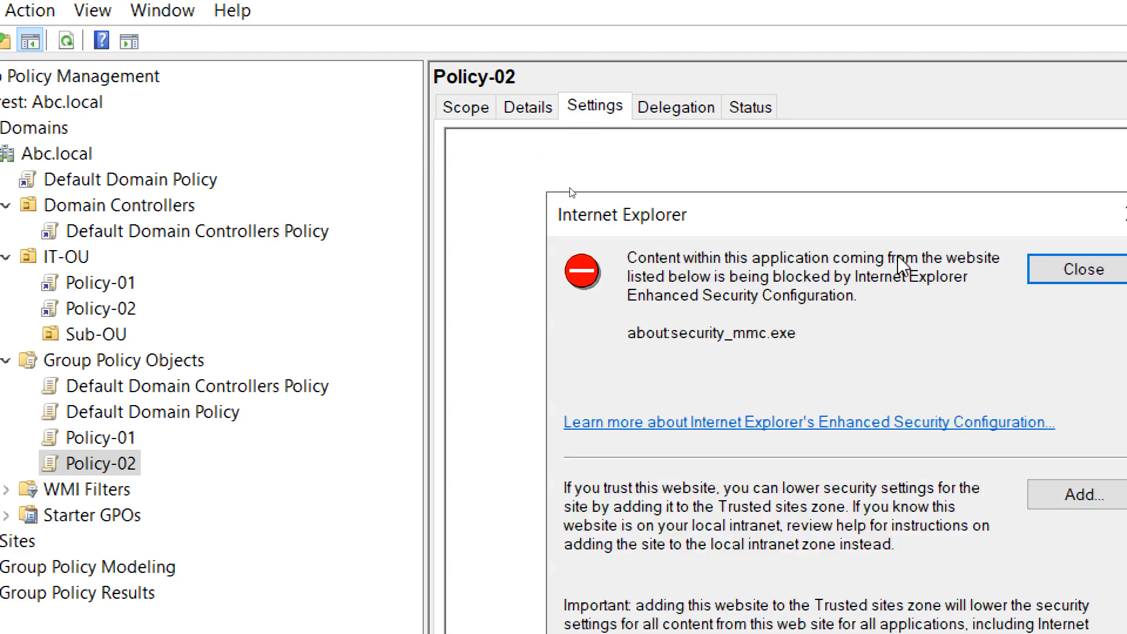
{"action": "left_click", "coordinate": [1076, 506]}
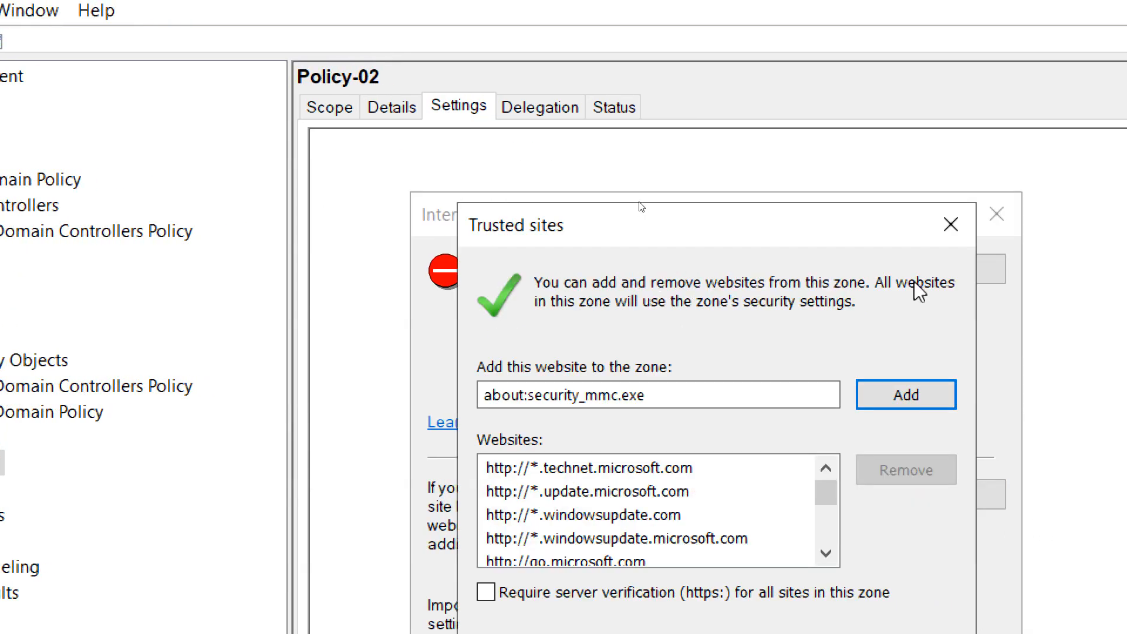
{"action": "left_click", "coordinate": [899, 395]}
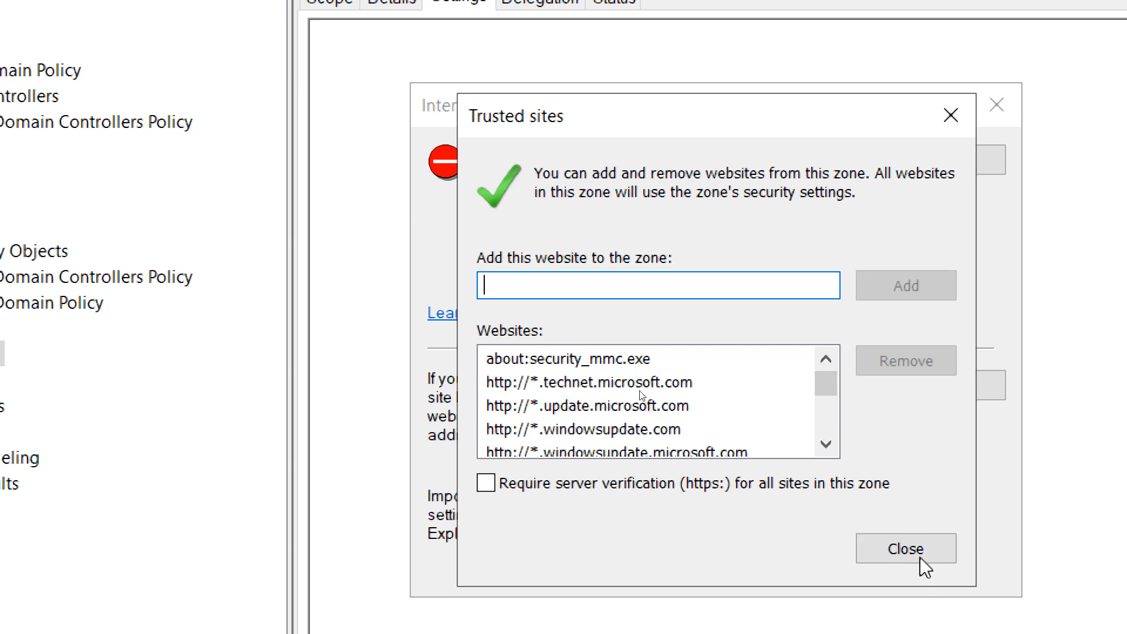
{"action": "left_click", "coordinate": [919, 556]}
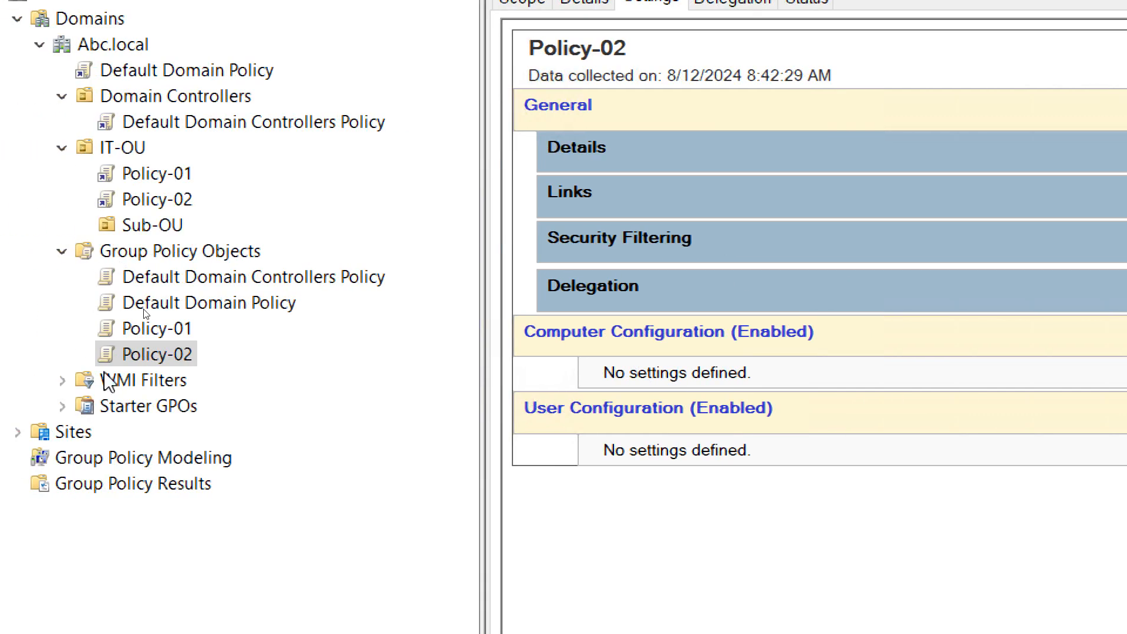
- Examine the settings report of Policy-01, expanding Administrative Templates, Control Panel, and Start Menu and Taskbar, and check the report's available actions
{"action": "left_click", "coordinate": [158, 332]}
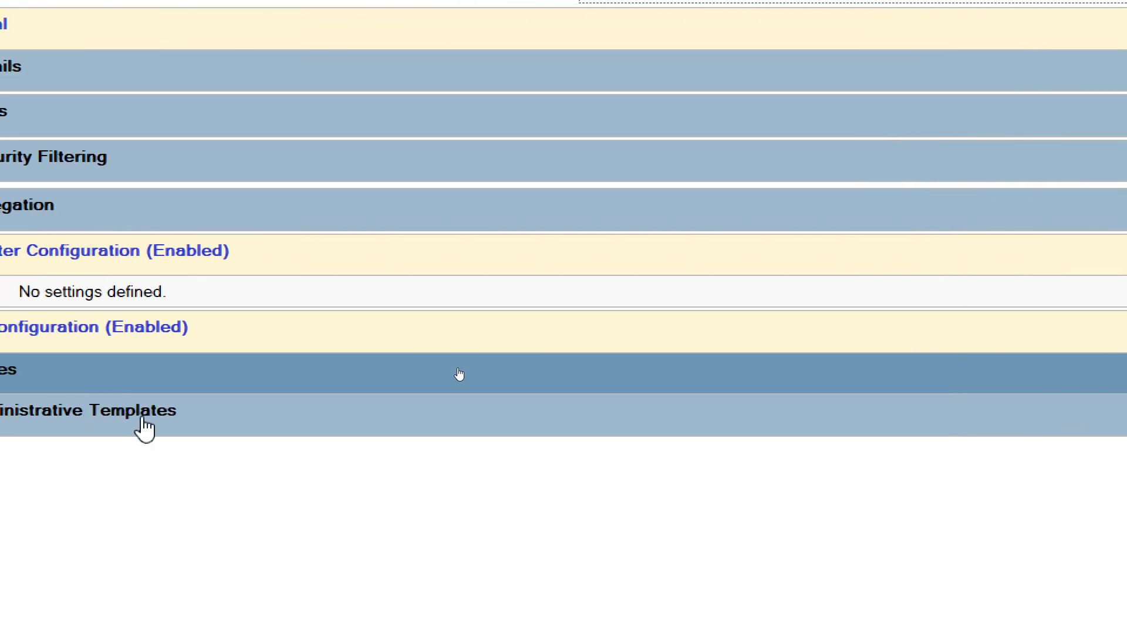
{"action": "left_click", "coordinate": [1079, 431]}
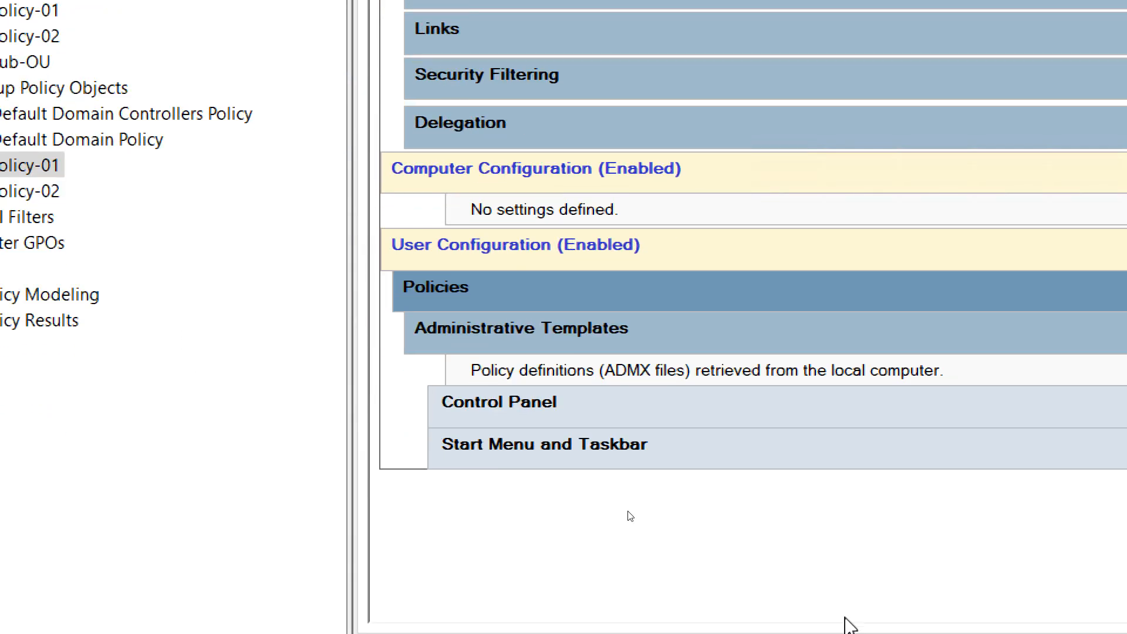
{"action": "left_click", "coordinate": [538, 410]}
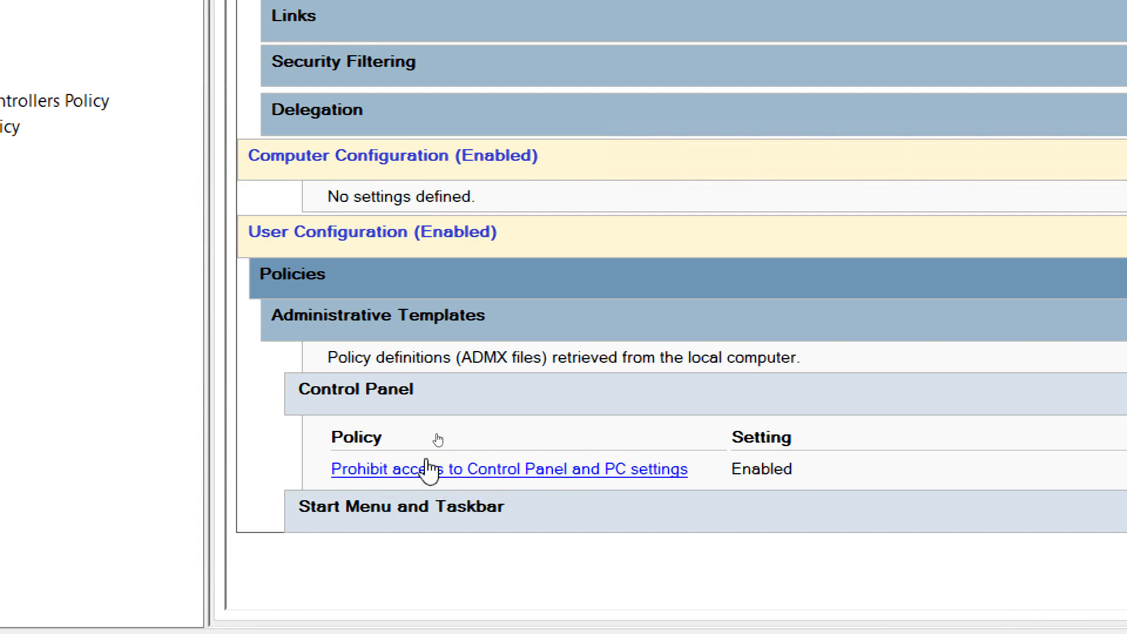
{"action": "left_click", "coordinate": [398, 511]}
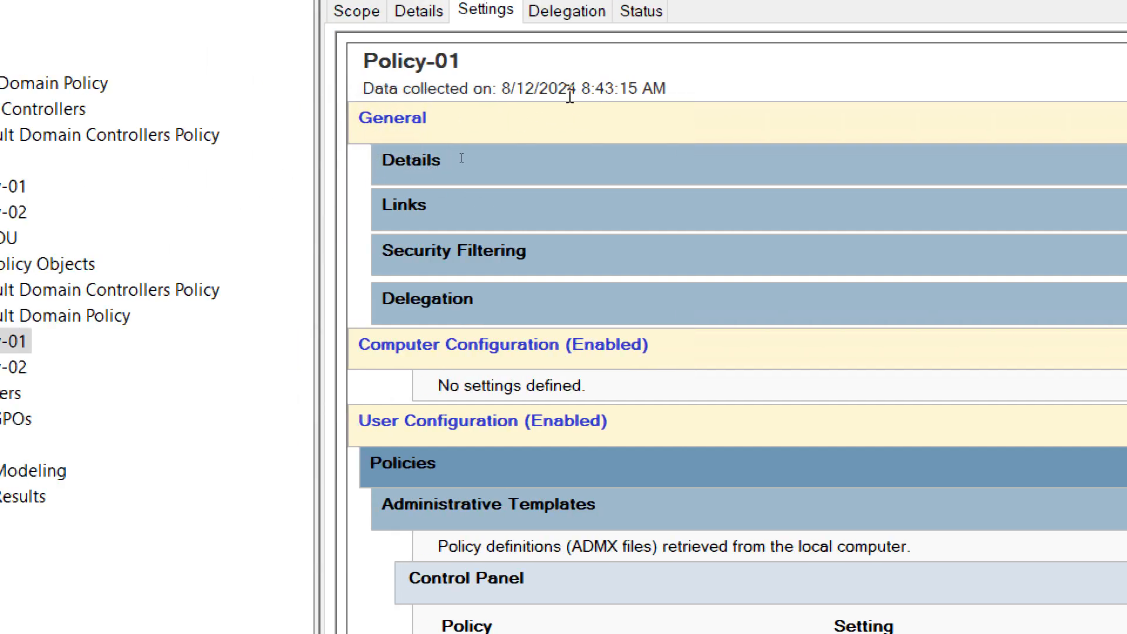
{"action": "right_click", "coordinate": [779, 84]}
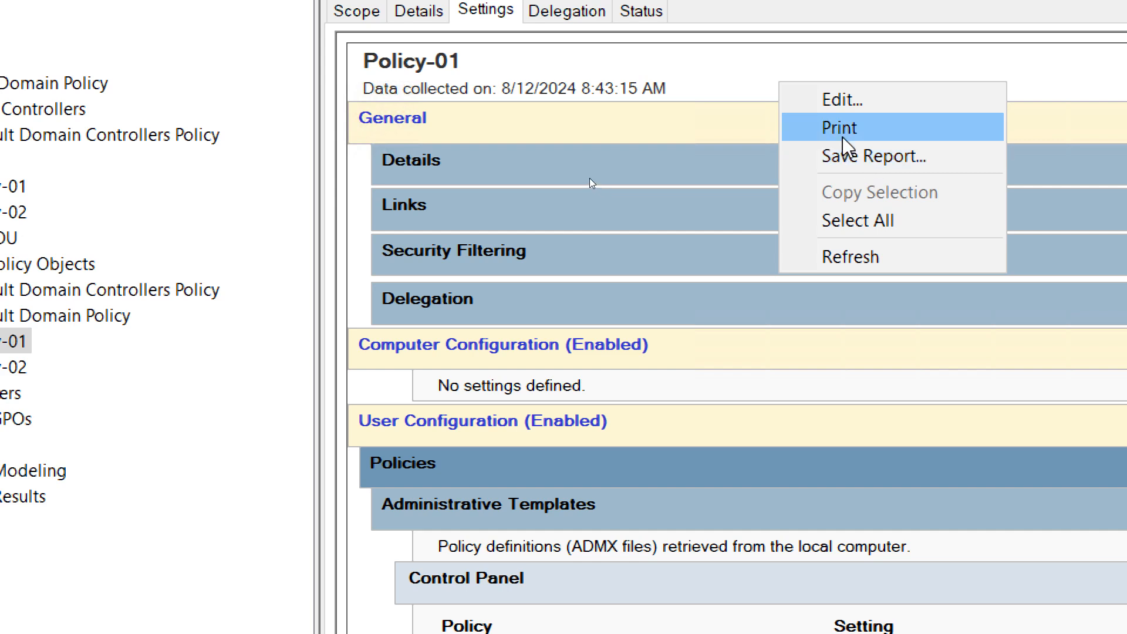
{"action": "left_click", "coordinate": [725, 71]}
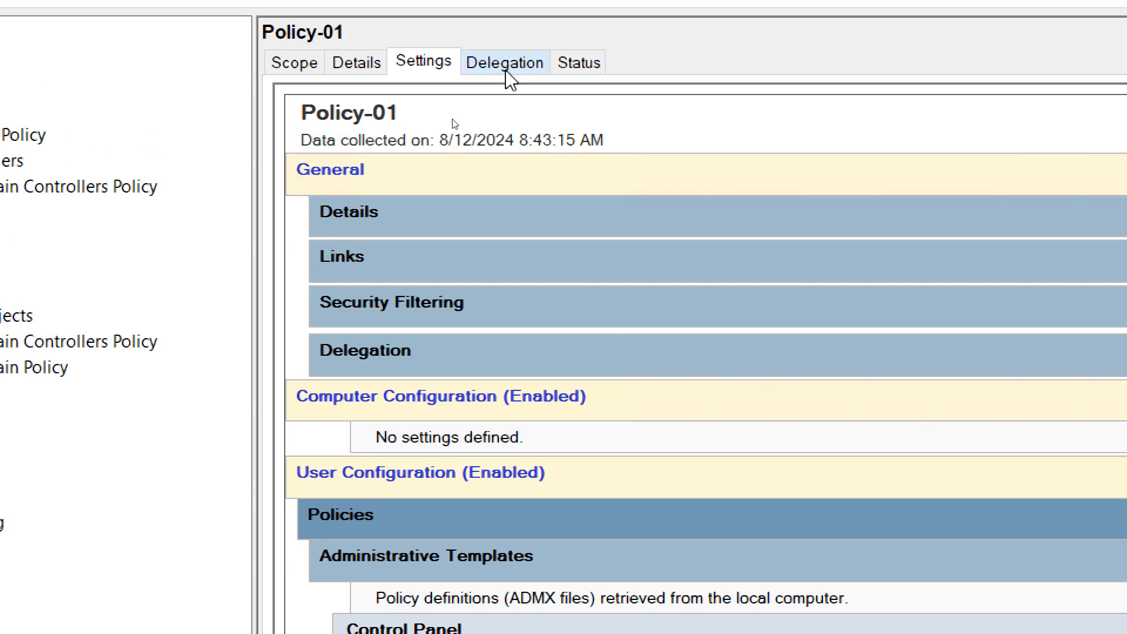
- Review the delegation permissions of Policy-01 for Domain Admins, Enterprise Admins and Authenticated Users
{"action": "left_click", "coordinate": [500, 31]}
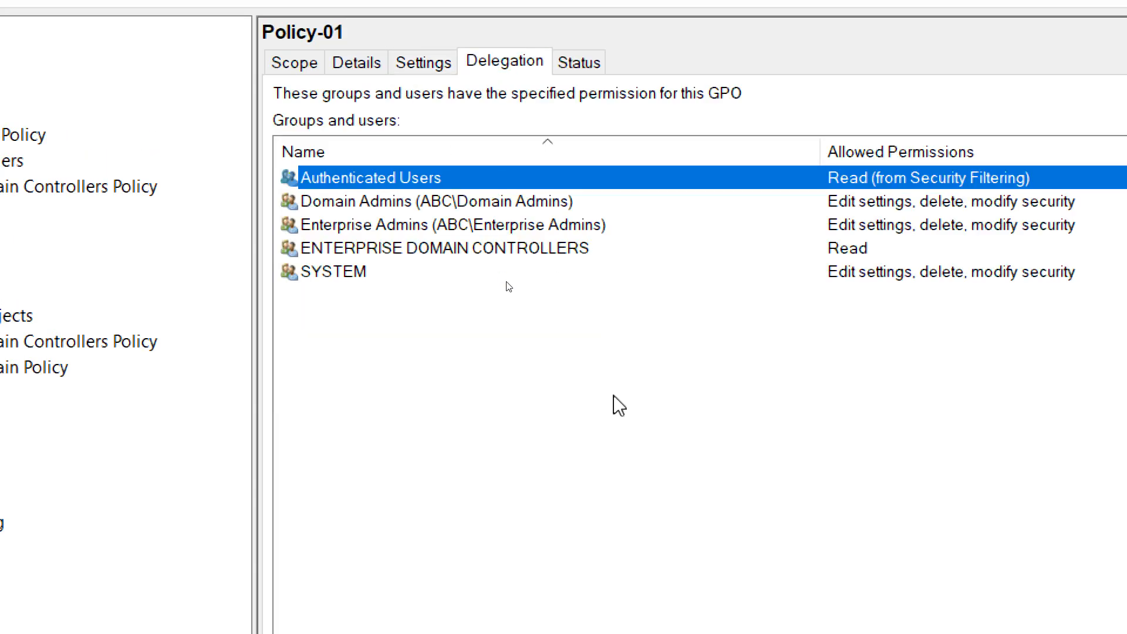
{"action": "left_click", "coordinate": [361, 203]}
{"action": "left_click", "coordinate": [360, 228]}
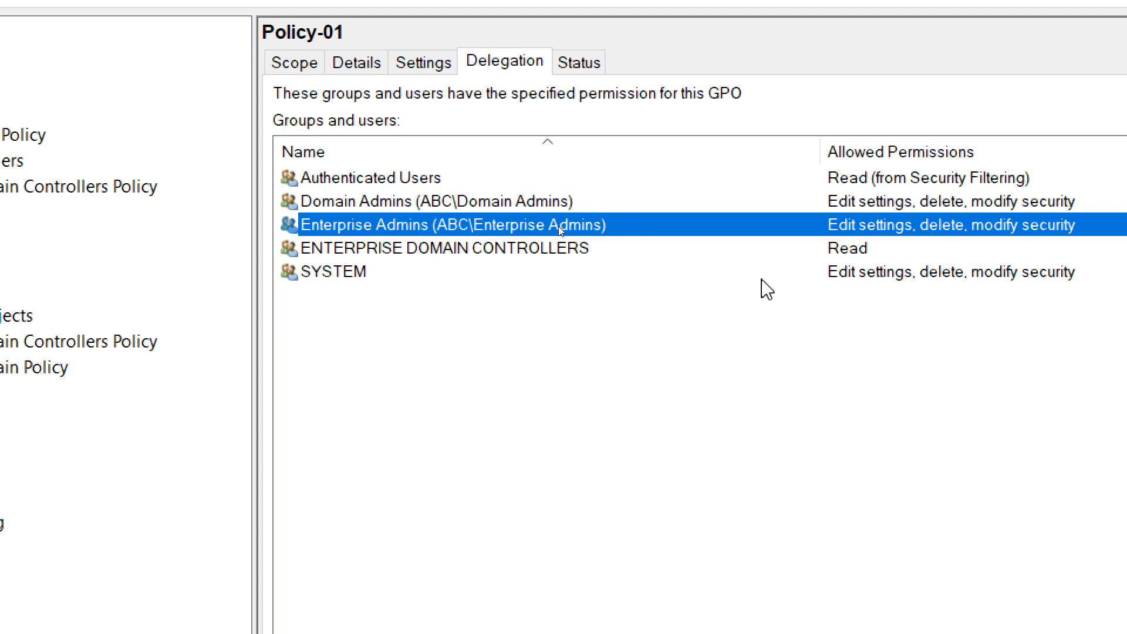
{"action": "left_click", "coordinate": [378, 180]}
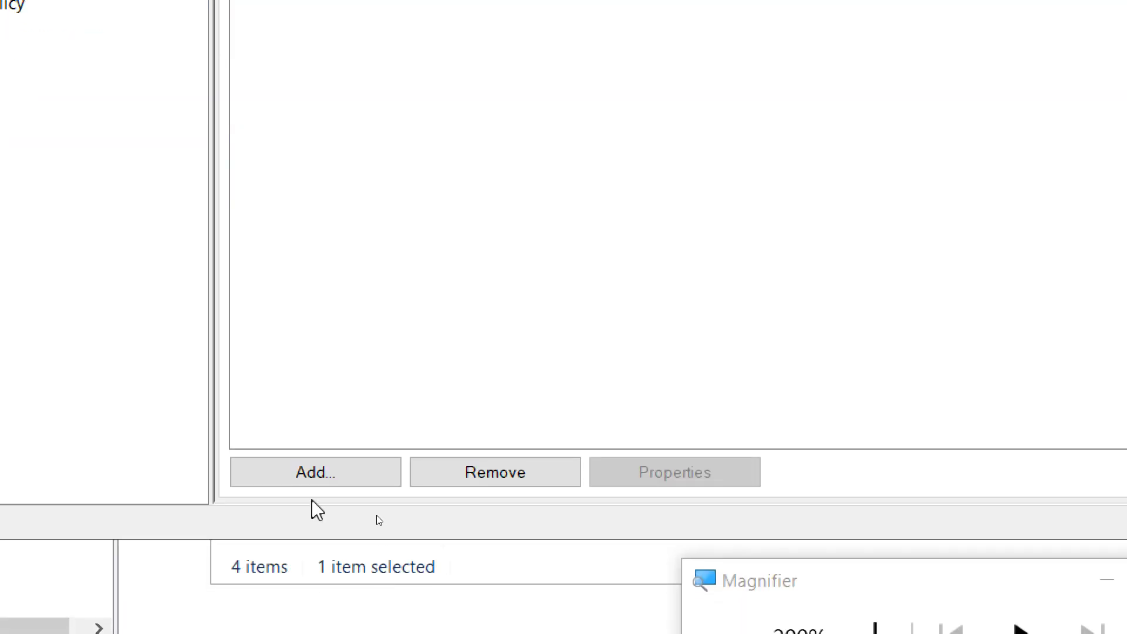
- Delegate Policy-01 to user u1 with the permission Edit settings, delete, modify security
{"action": "left_click", "coordinate": [290, 470]}
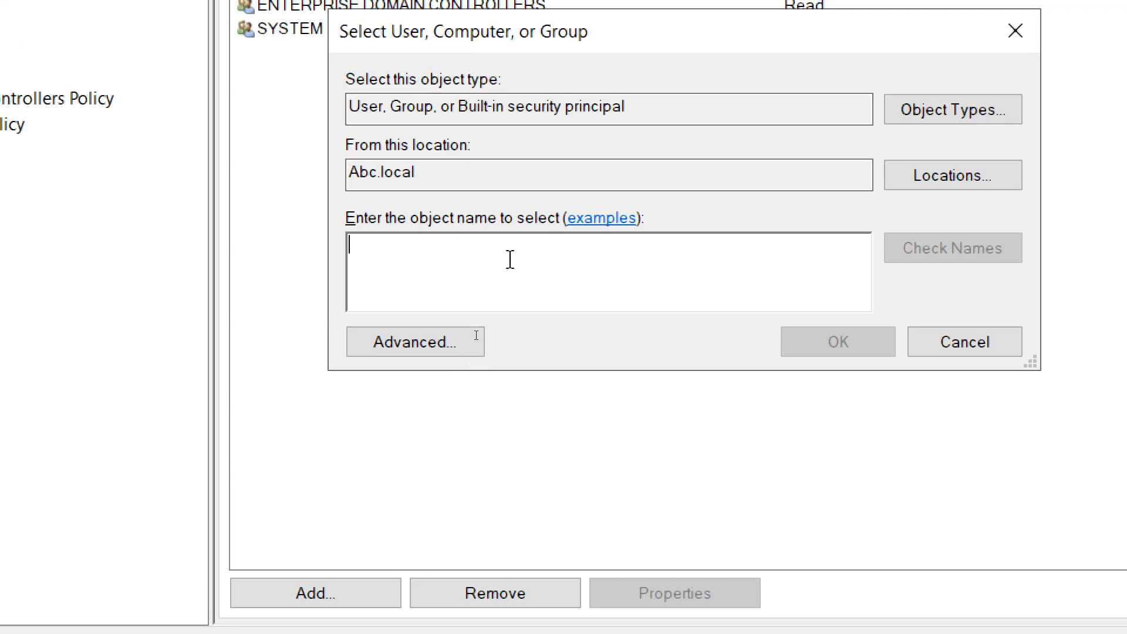
{"action": "type", "text": "u1"}
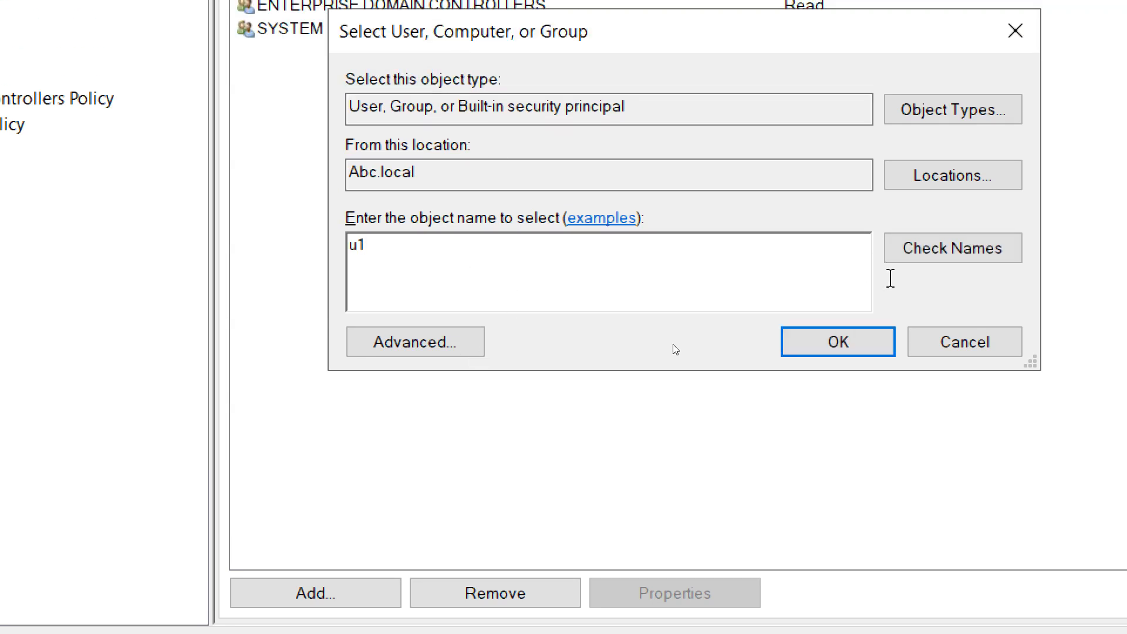
{"action": "left_click", "coordinate": [916, 249]}
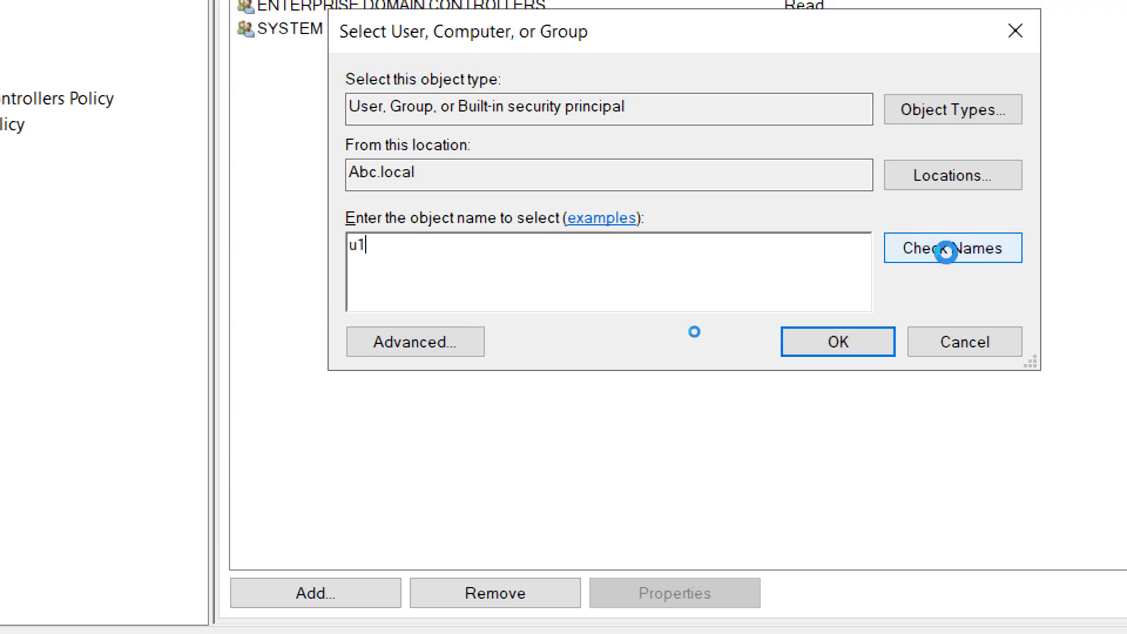
{"action": "left_click", "coordinate": [827, 346]}
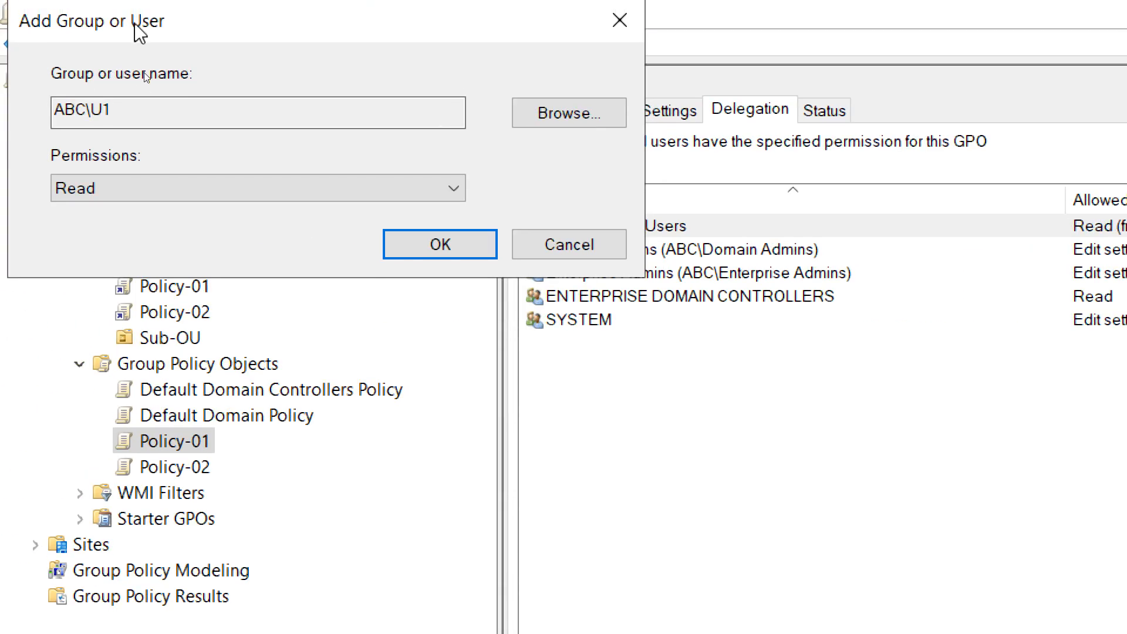
{"action": "left_click_drag", "start_coordinate": [135, 23], "coordinate": [735, 375]}
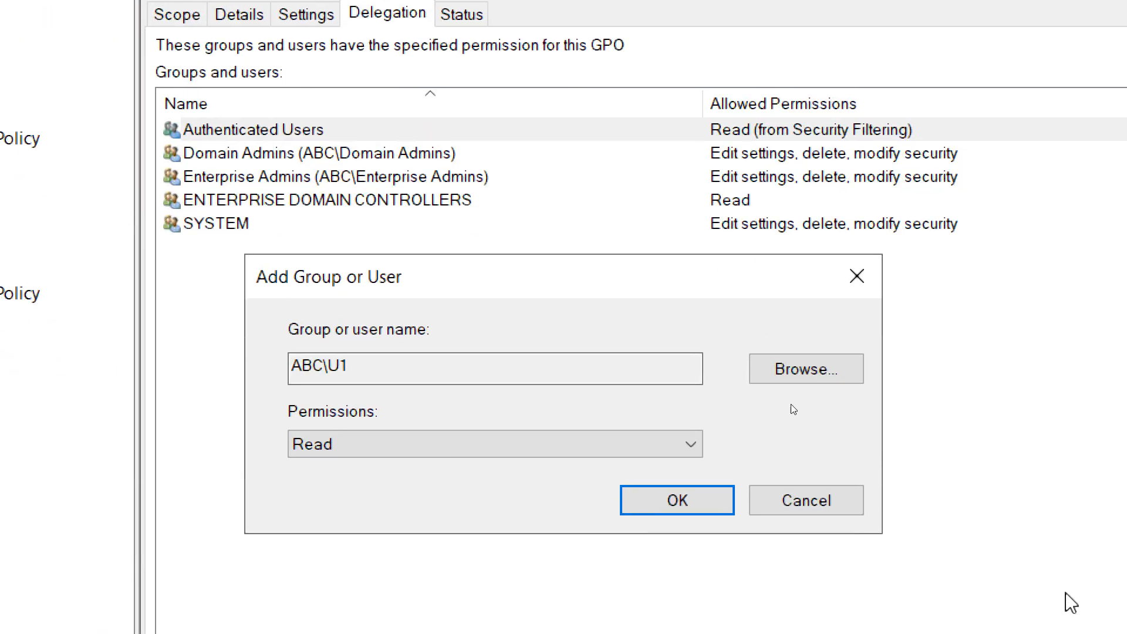
{"action": "left_click", "coordinate": [378, 455]}
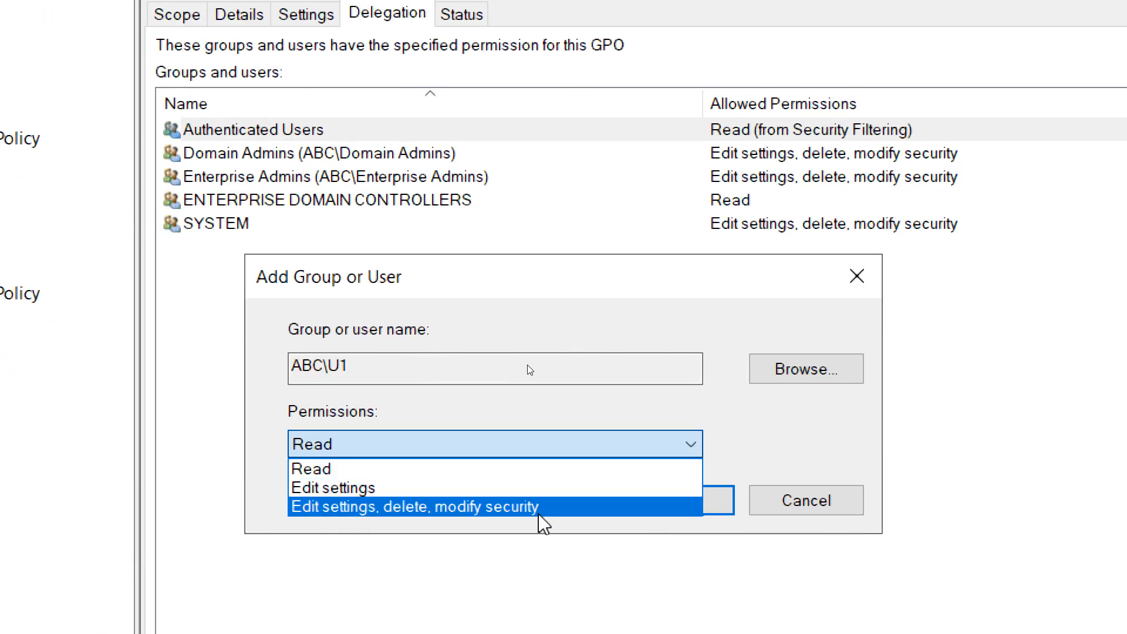
{"action": "left_click", "coordinate": [520, 508]}
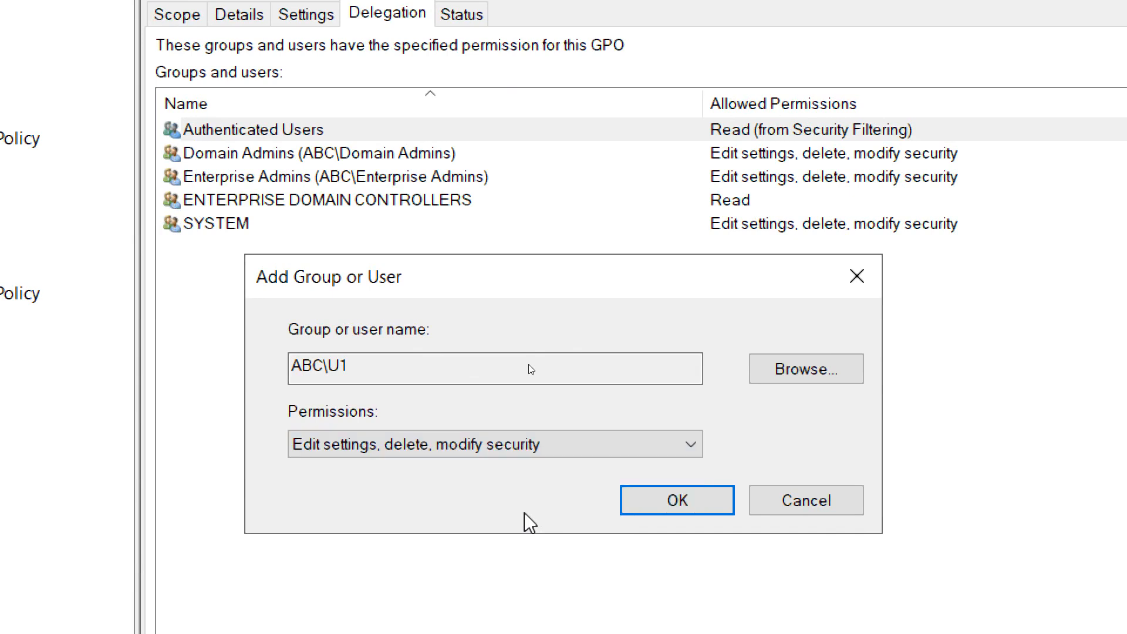
{"action": "left_click", "coordinate": [651, 510]}
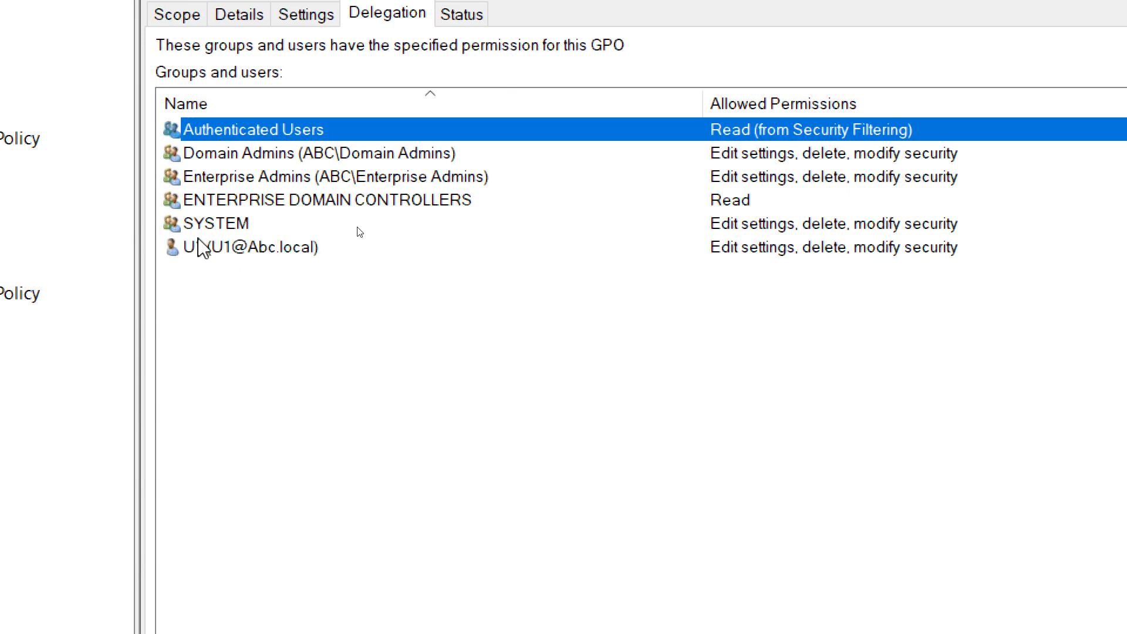
- Remove the delegation privilege of user U1 from Policy-01 and confirm the removal
{"action": "left_click", "coordinate": [198, 245]}
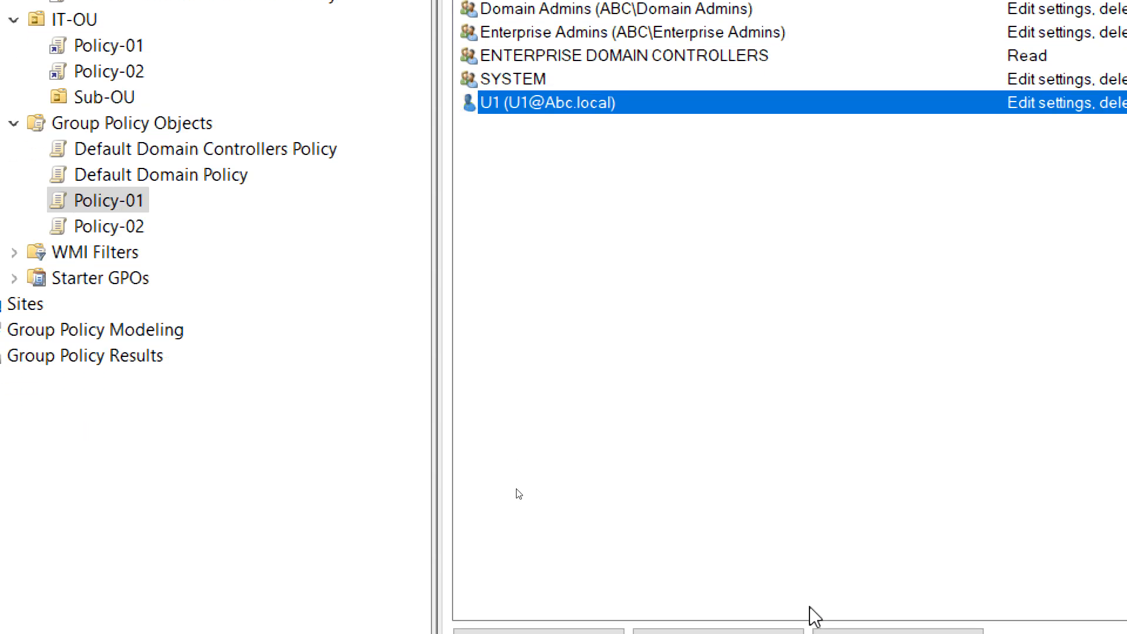
{"action": "left_click", "coordinate": [706, 527]}
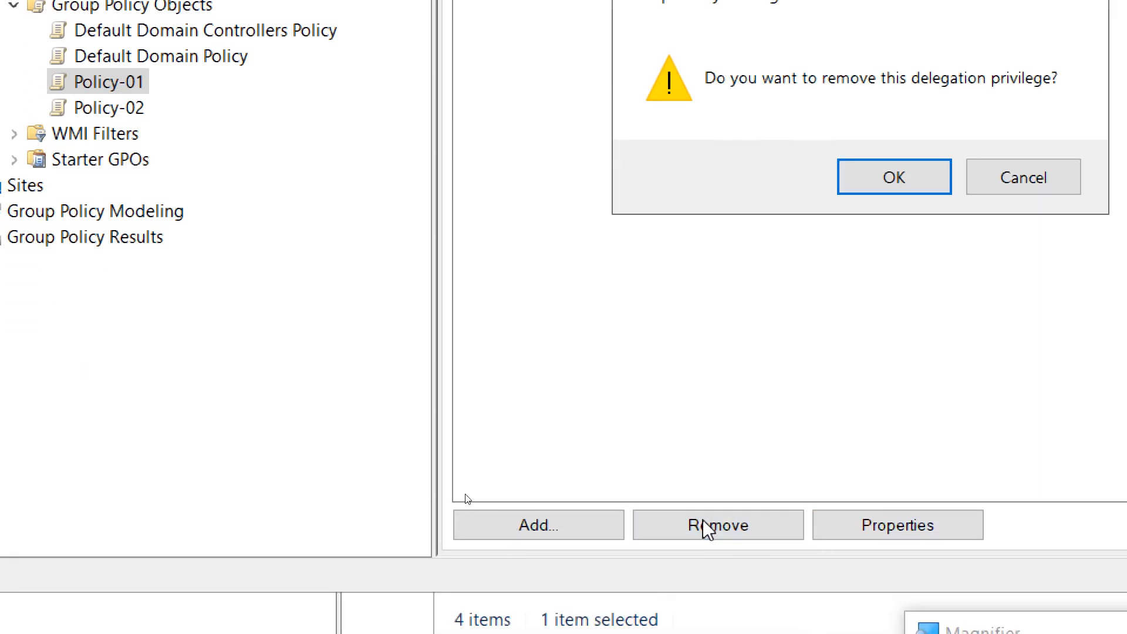
{"action": "left_click", "coordinate": [885, 179]}
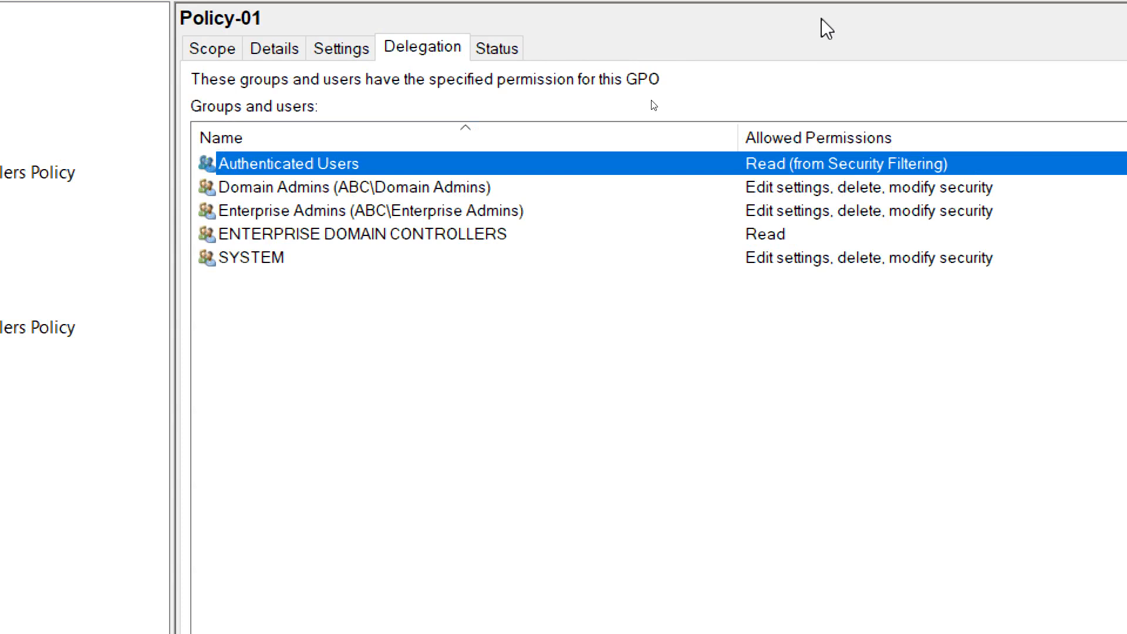
- Check the replication status of Policy-01, expand the domain controllers with replication in sync, and return to the policy's scope
{"action": "left_click", "coordinate": [492, 50]}
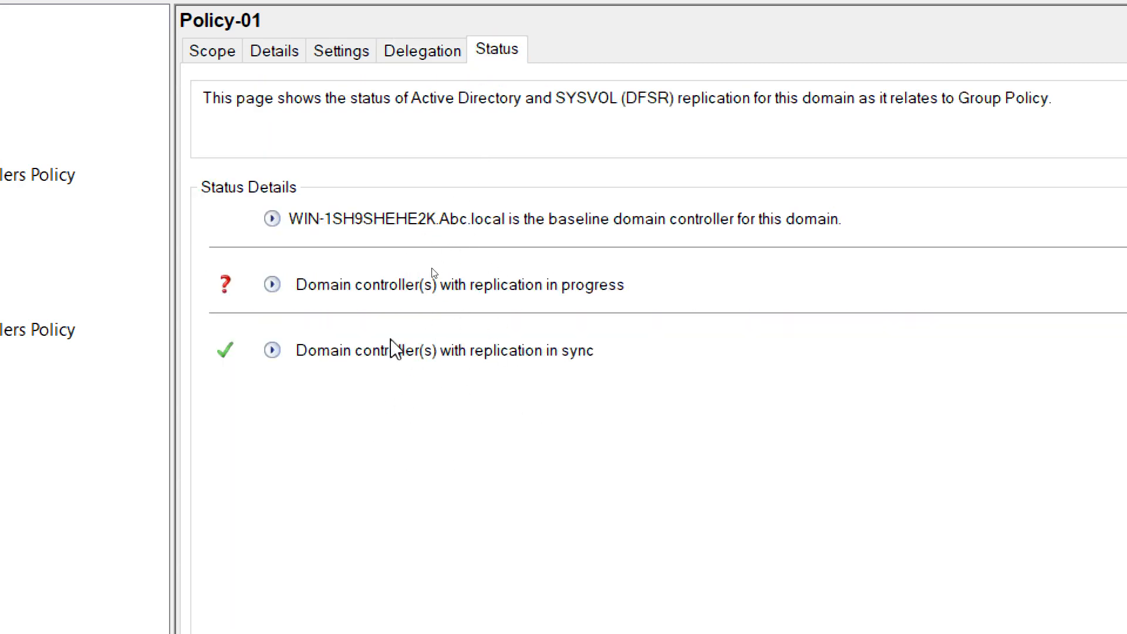
{"action": "left_click", "coordinate": [271, 350]}
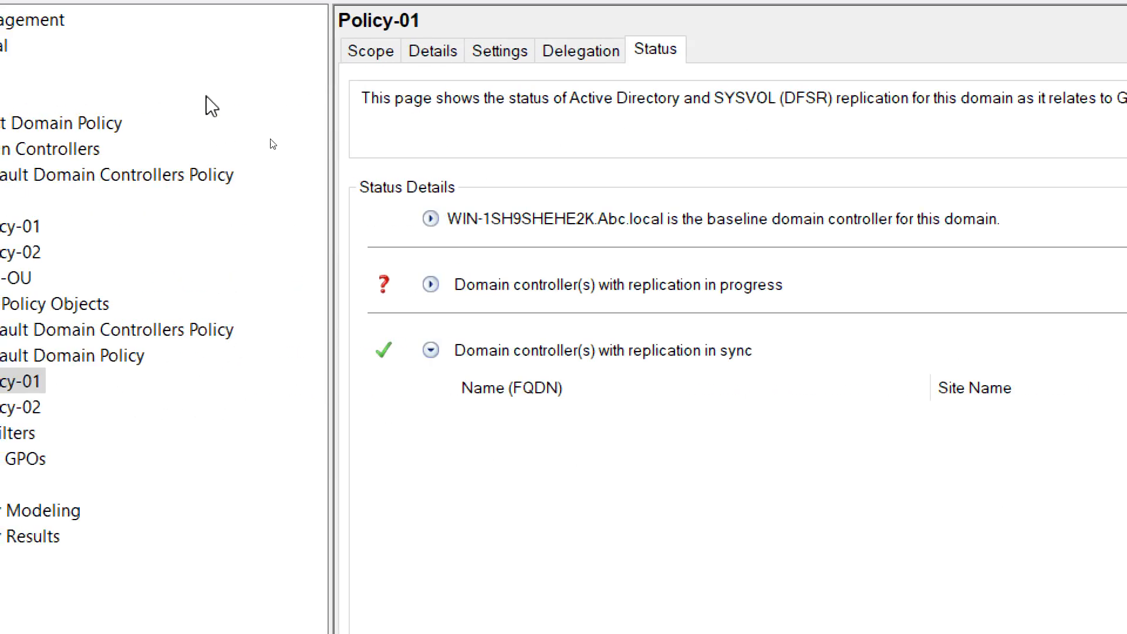
{"action": "left_click", "coordinate": [379, 56]}
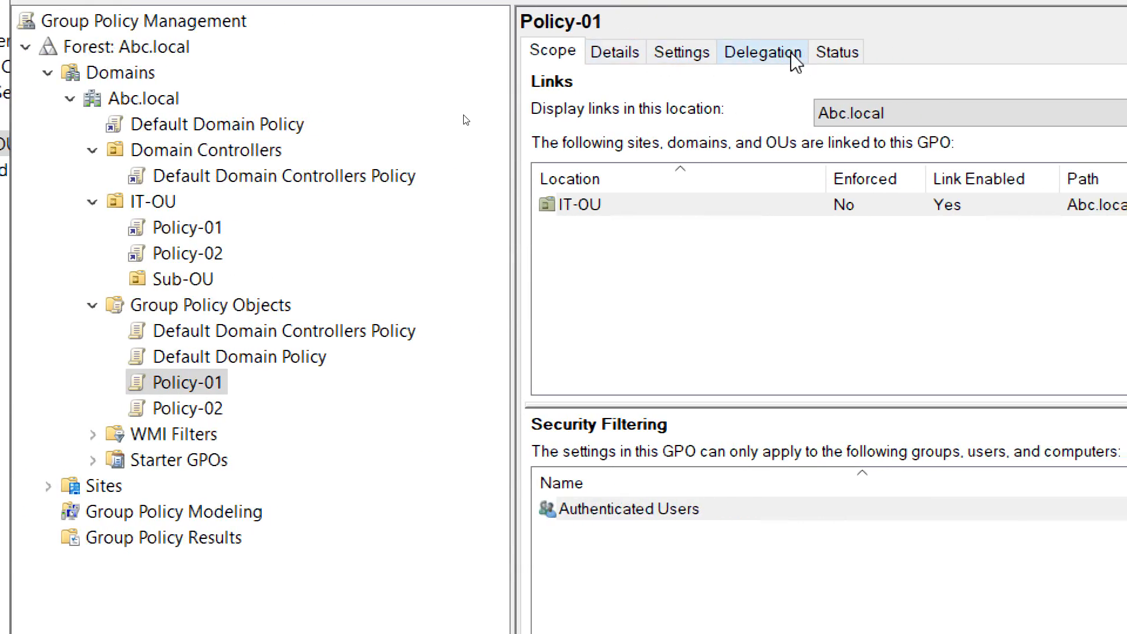
- Start a backup of Policy-01 from Group Policy Objects and browse for its storage location
{"action": "right_click", "coordinate": [185, 382]}
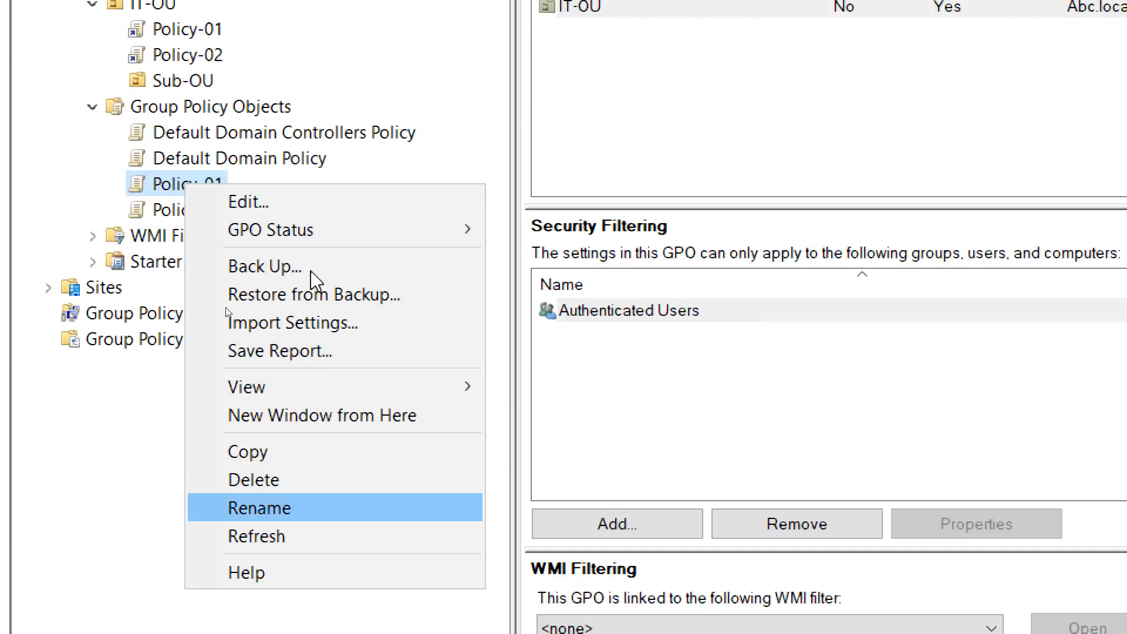
{"action": "left_click", "coordinate": [76, 517]}
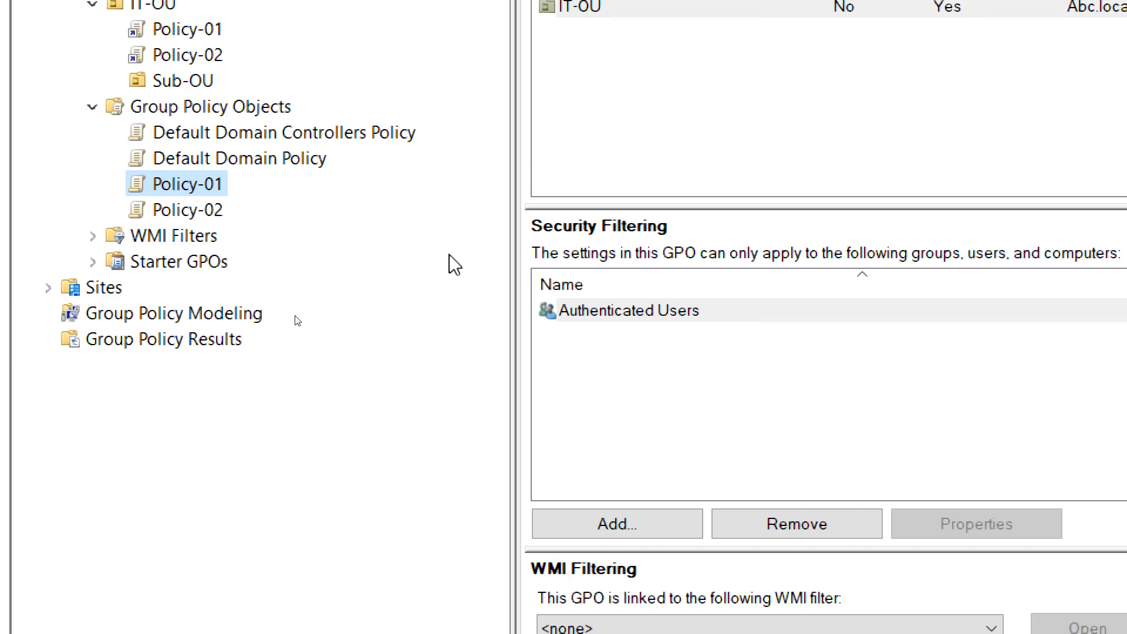
{"action": "right_click", "coordinate": [159, 189]}
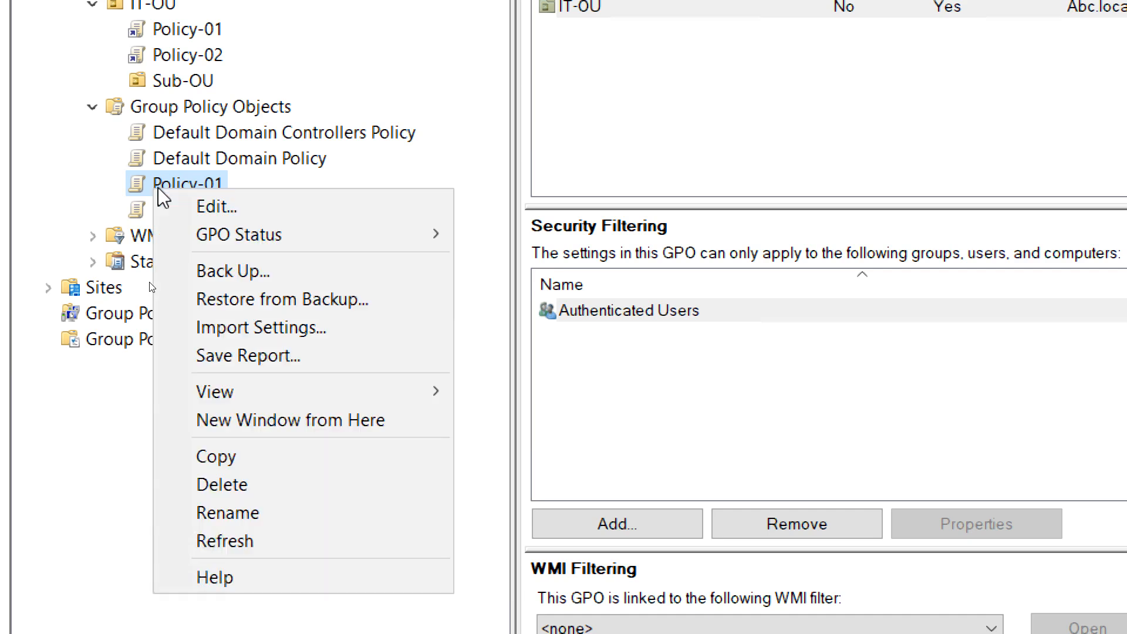
{"action": "left_click", "coordinate": [285, 281]}
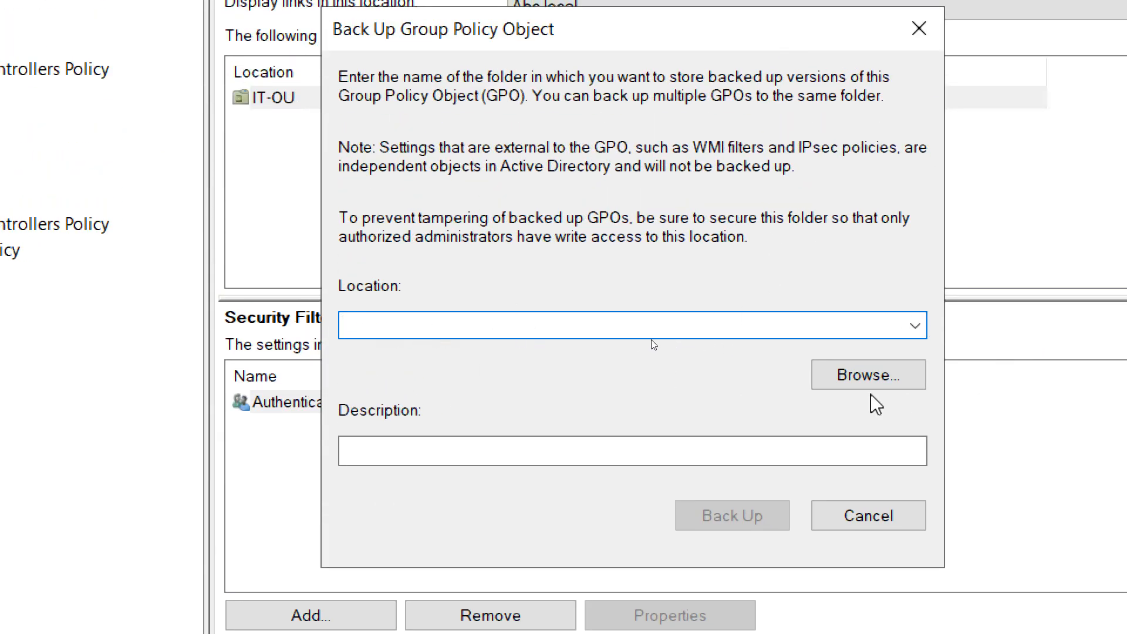
{"action": "left_click", "coordinate": [826, 377]}
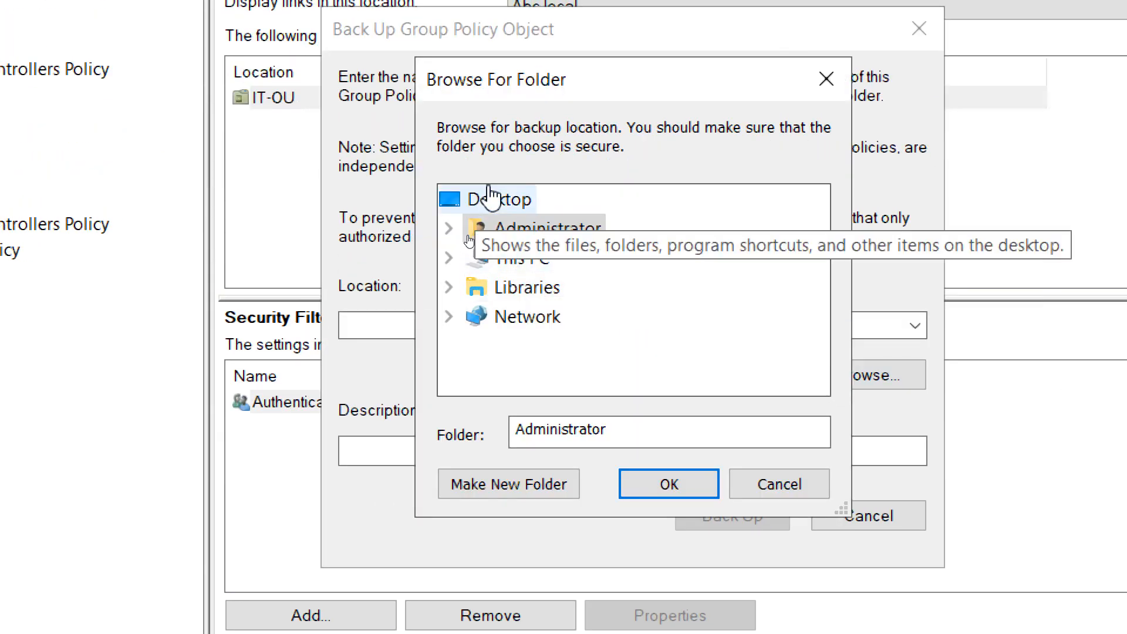
- Create the folder "Backup of Group policy-01" on the Desktop as the backup location and run the backup
{"action": "left_click", "coordinate": [488, 198]}
{"action": "left_click", "coordinate": [526, 503]}
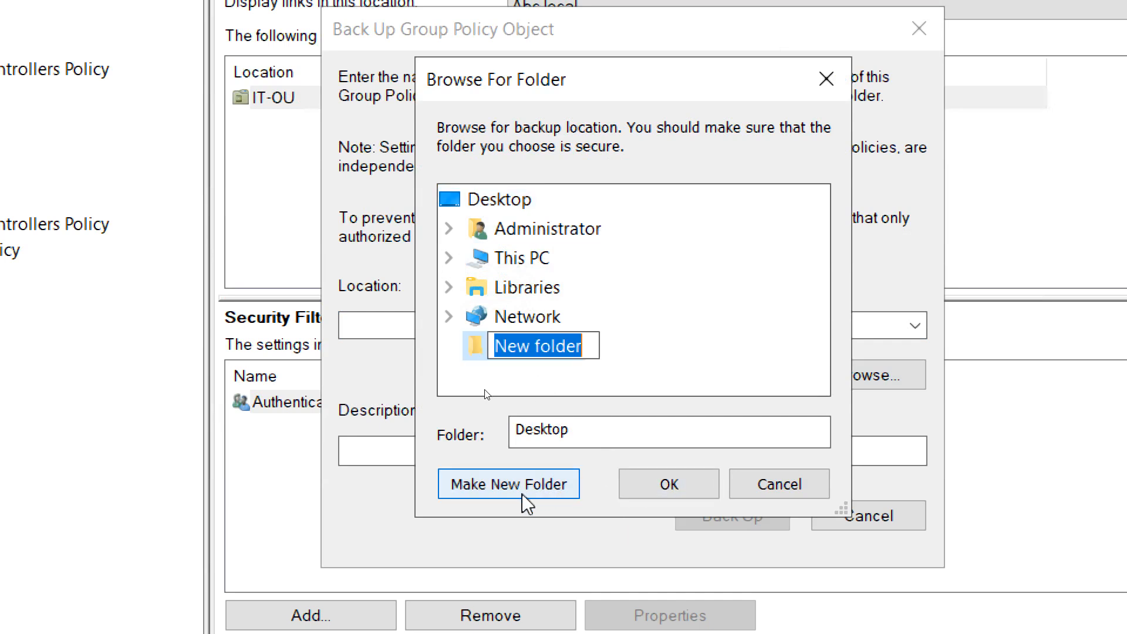
{"action": "type", "text": "Bac"}
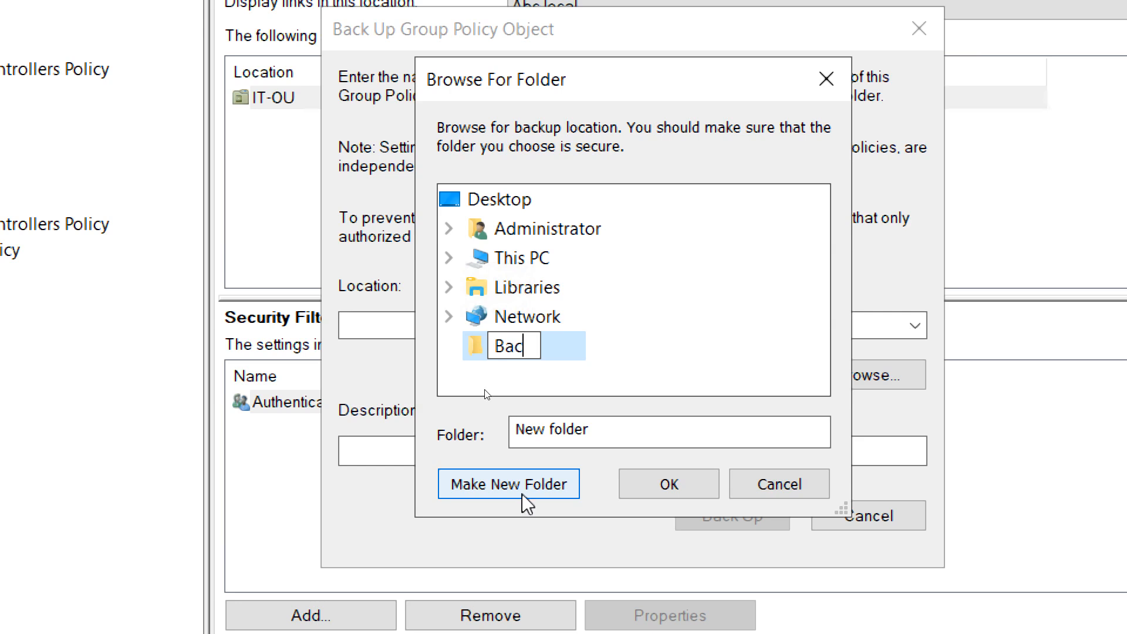
{"action": "type", "text": "kup of "}
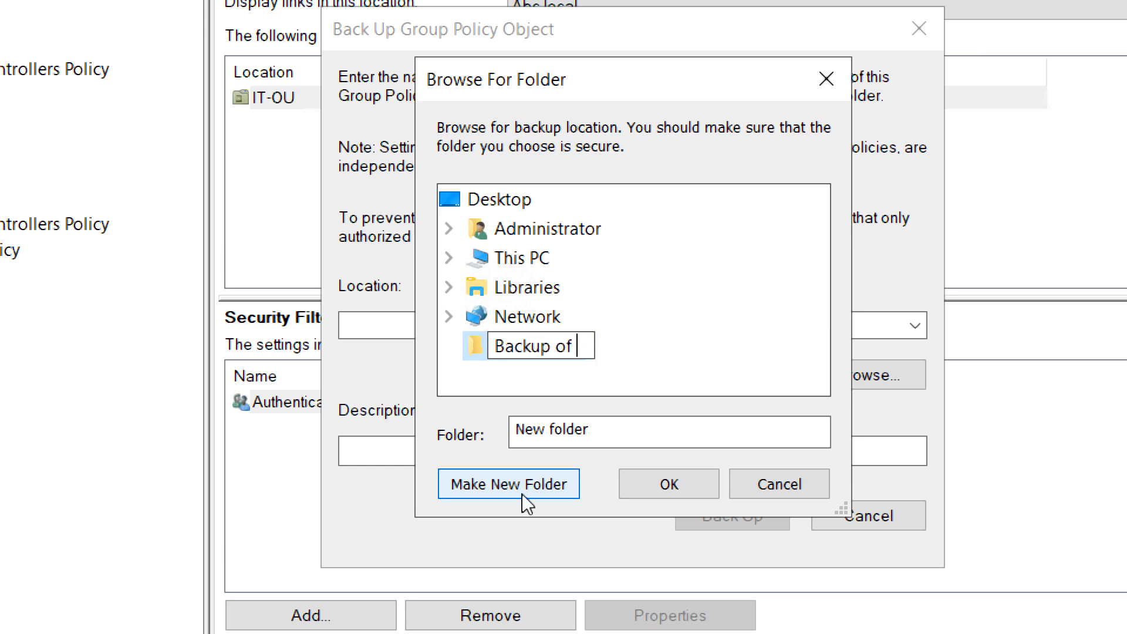
{"action": "type", "text": "Group "}
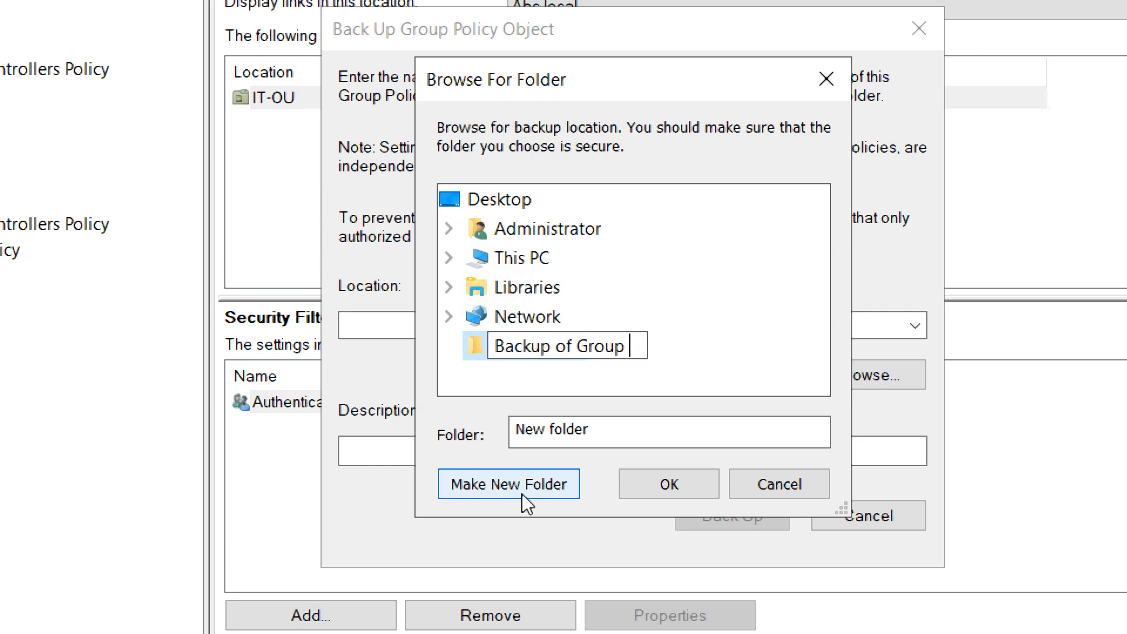
{"action": "type", "text": "policy-01"}
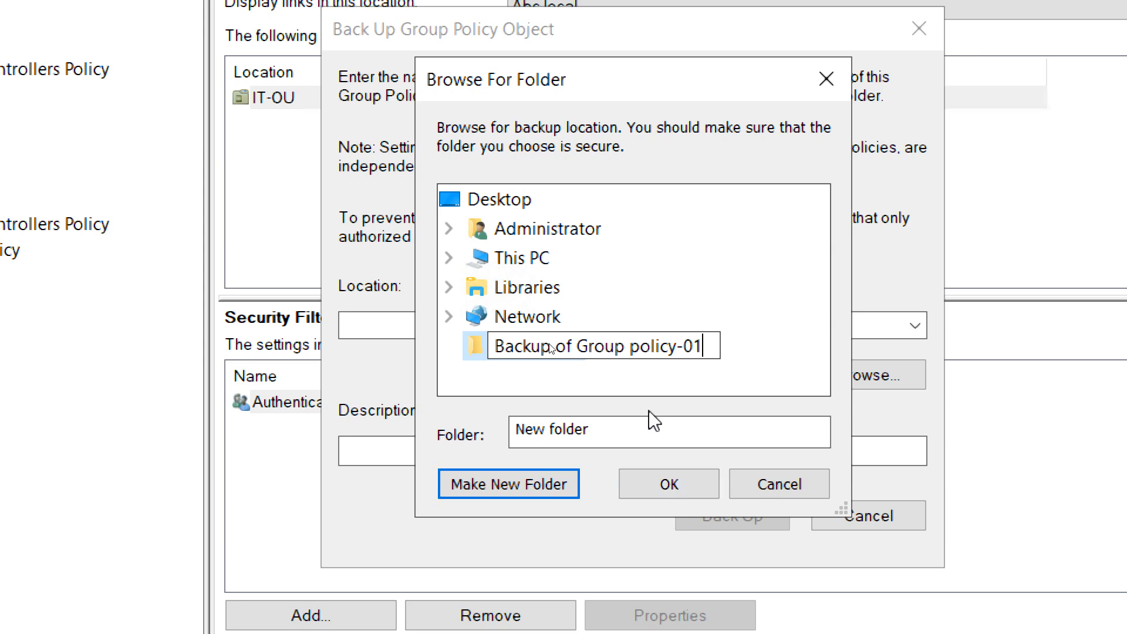
{"action": "key", "text": "Return"}
{"action": "left_click", "coordinate": [669, 488]}
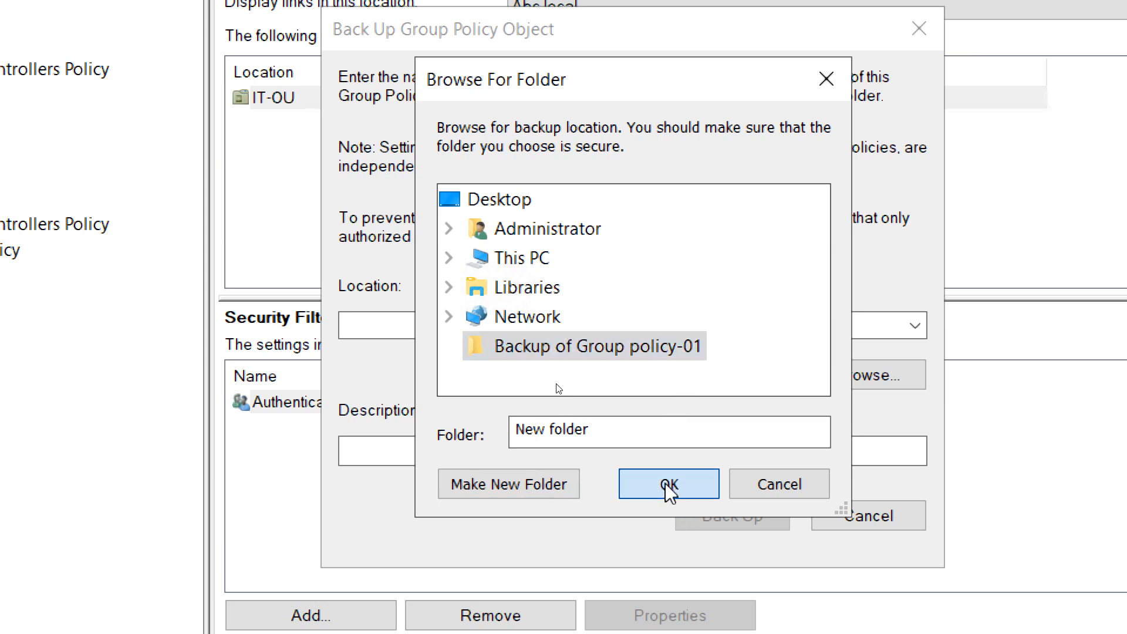
{"action": "left_click", "coordinate": [719, 519]}
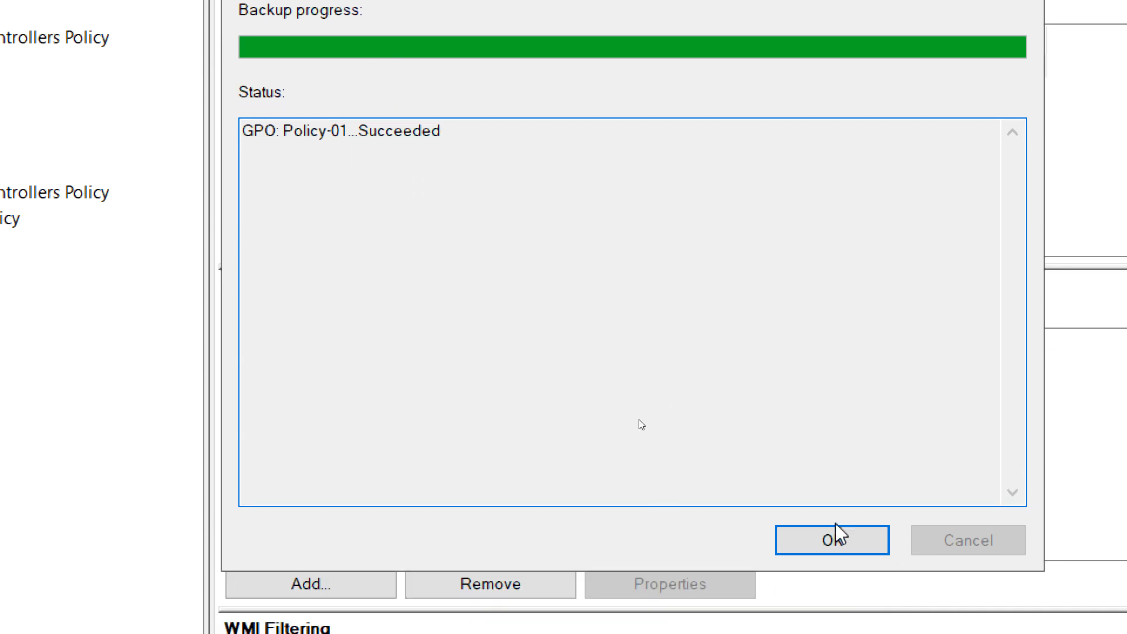
{"action": "left_click", "coordinate": [800, 537]}
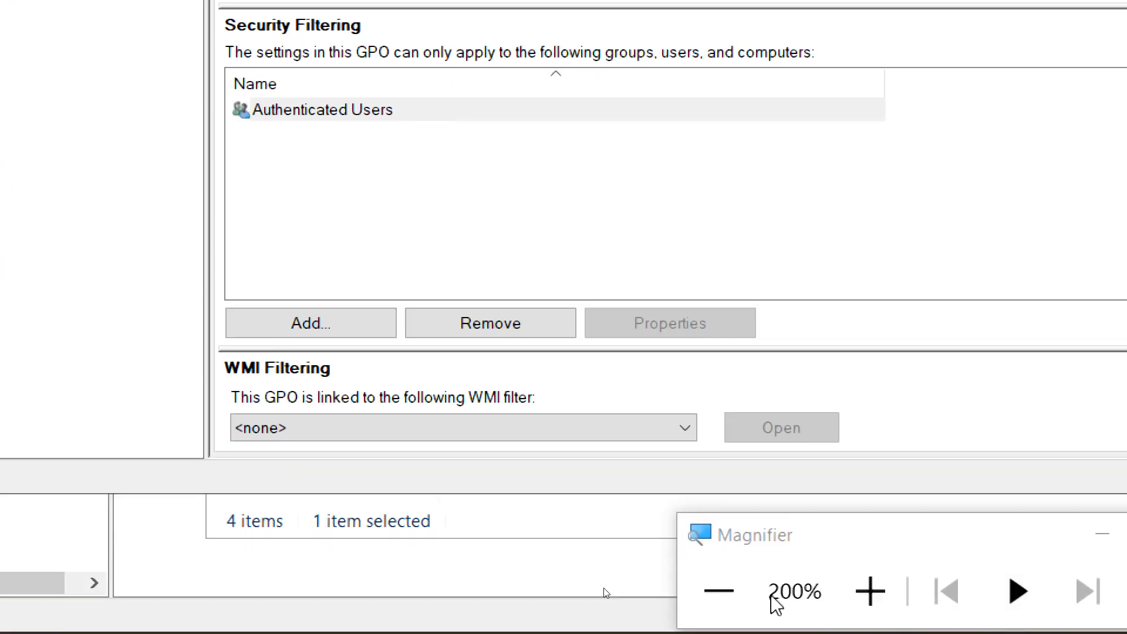
- Clear the open windows off the desktop and open the Policy-01 backup folder to inspect its contents
{"action": "left_click", "coordinate": [718, 590]}
{"action": "left_click", "coordinate": [917, 47]}
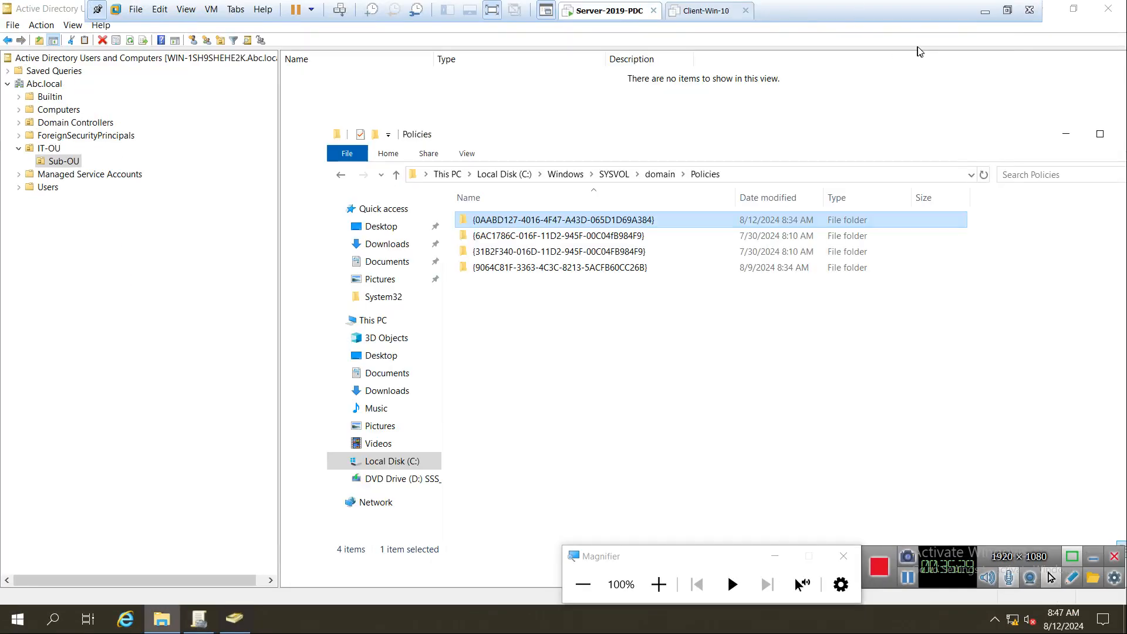
{"action": "left_click", "coordinate": [1043, 10]}
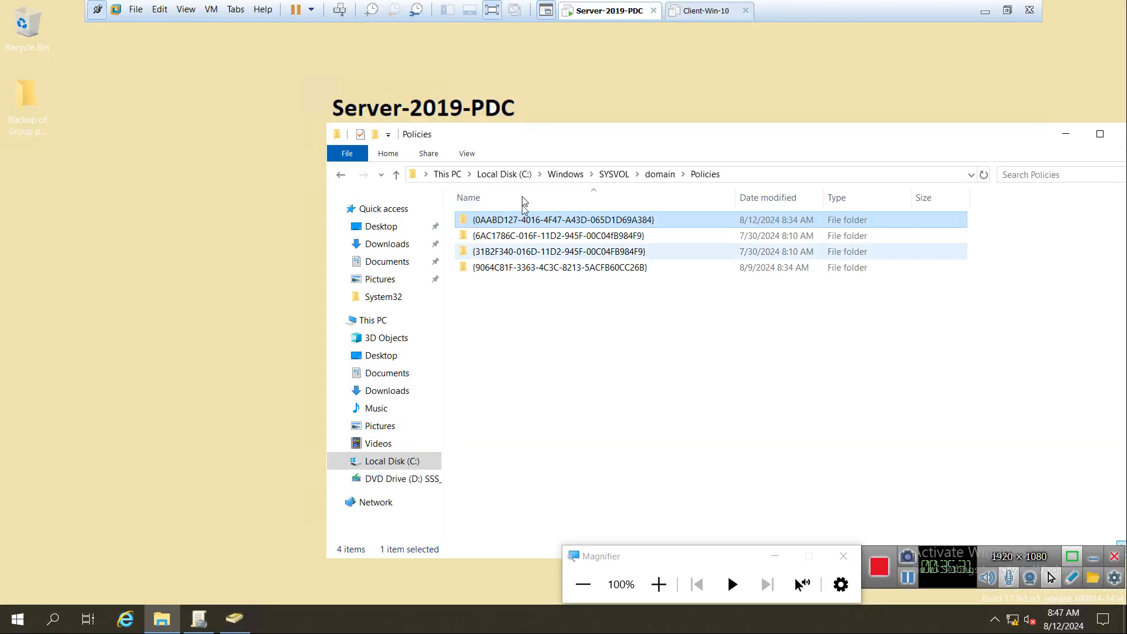
{"action": "left_click", "coordinate": [1059, 139]}
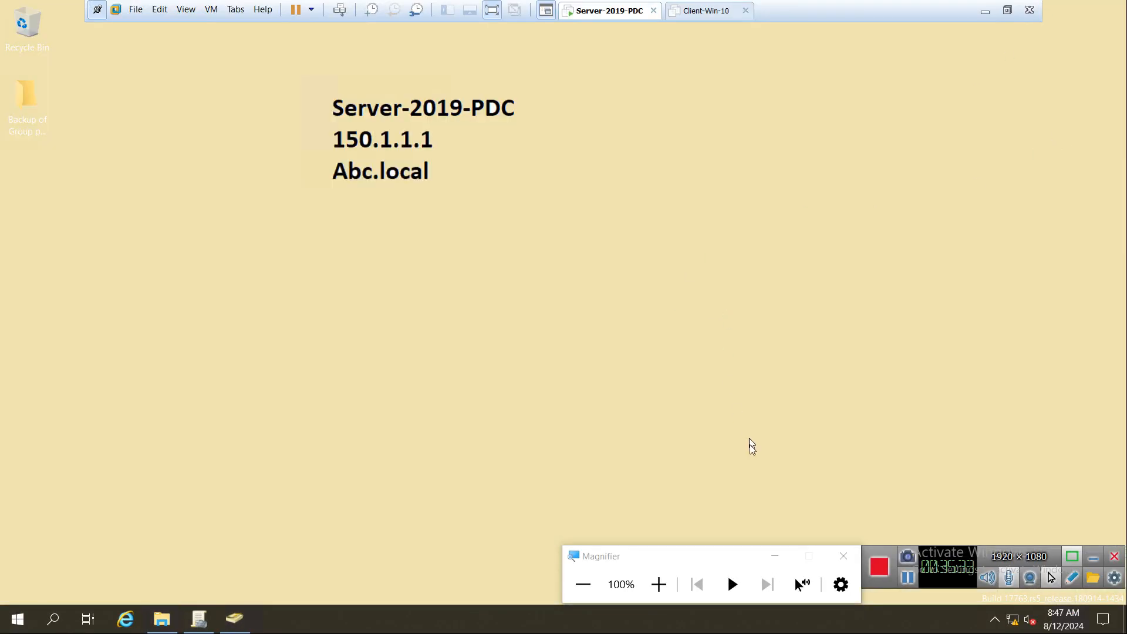
{"action": "left_click", "coordinate": [659, 584]}
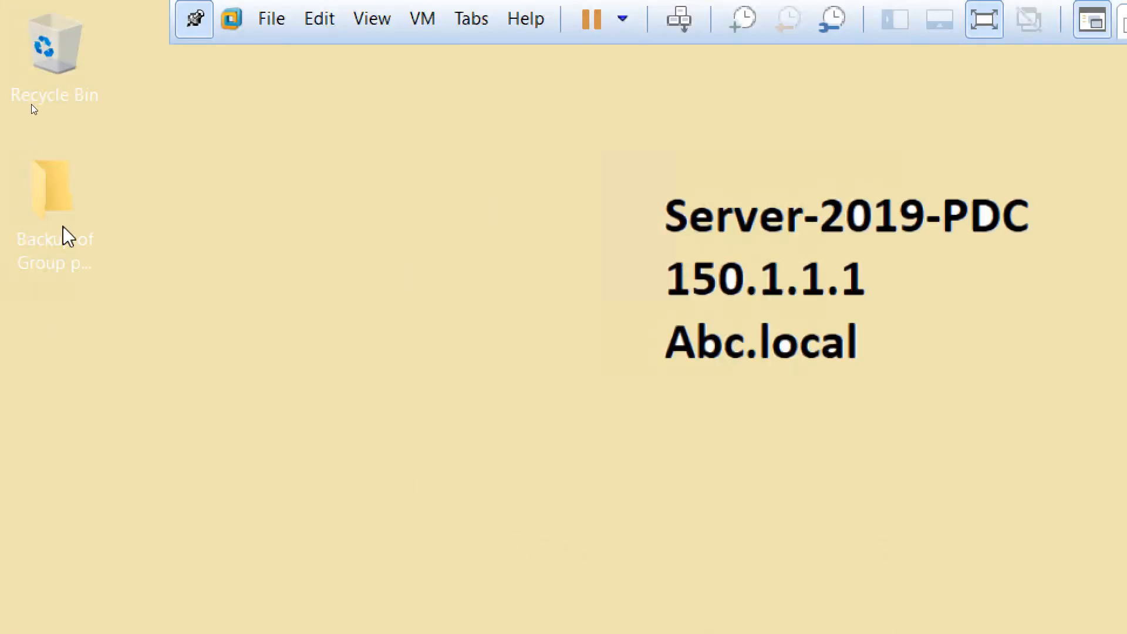
{"action": "double_click", "coordinate": [36, 176]}
{"action": "left_click_drag", "start_coordinate": [646, 138], "coordinate": [808, 138]}
{"action": "left_click", "coordinate": [531, 196]}
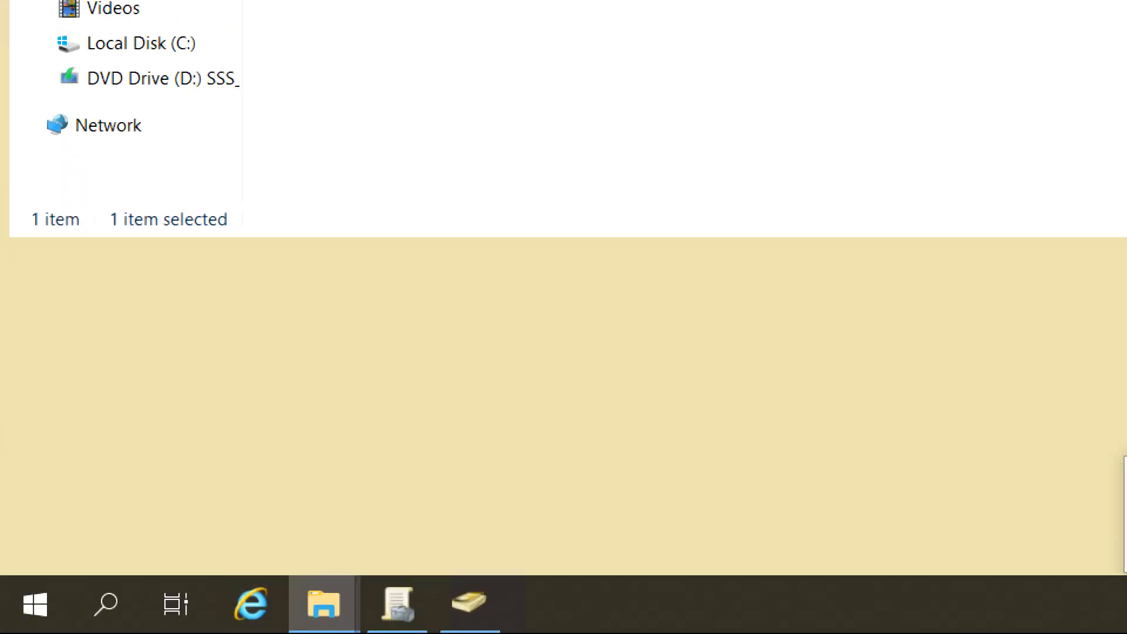
- Switch back to Group Policy Management and delete Policy-01 from Group Policy Objects, including its links in the domain
{"action": "left_click", "coordinate": [398, 605]}
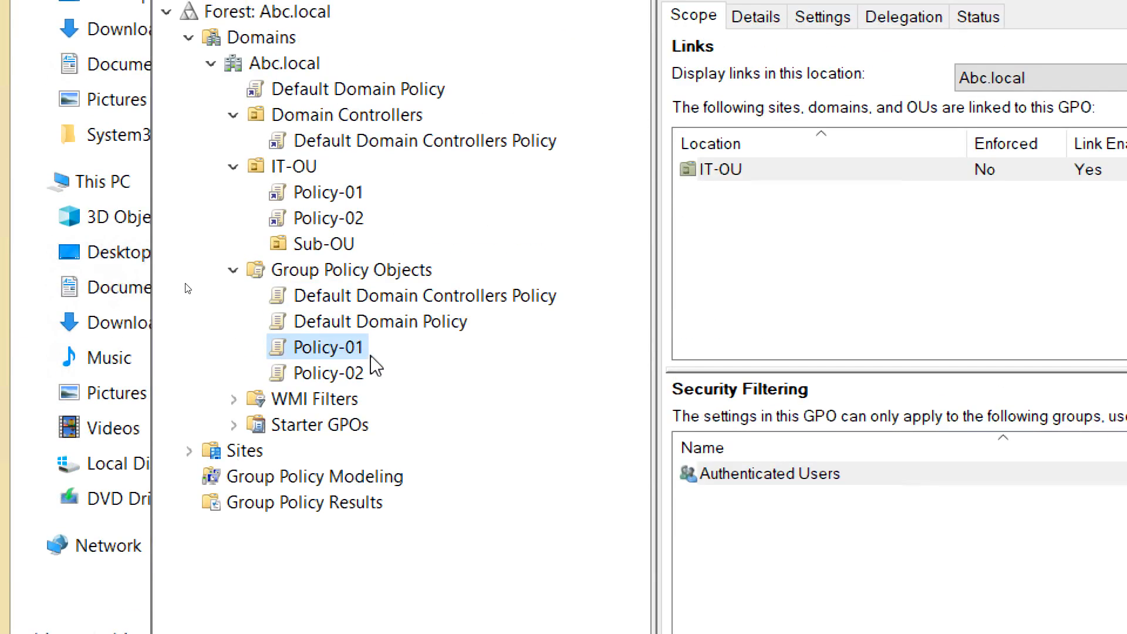
{"action": "right_click", "coordinate": [335, 348]}
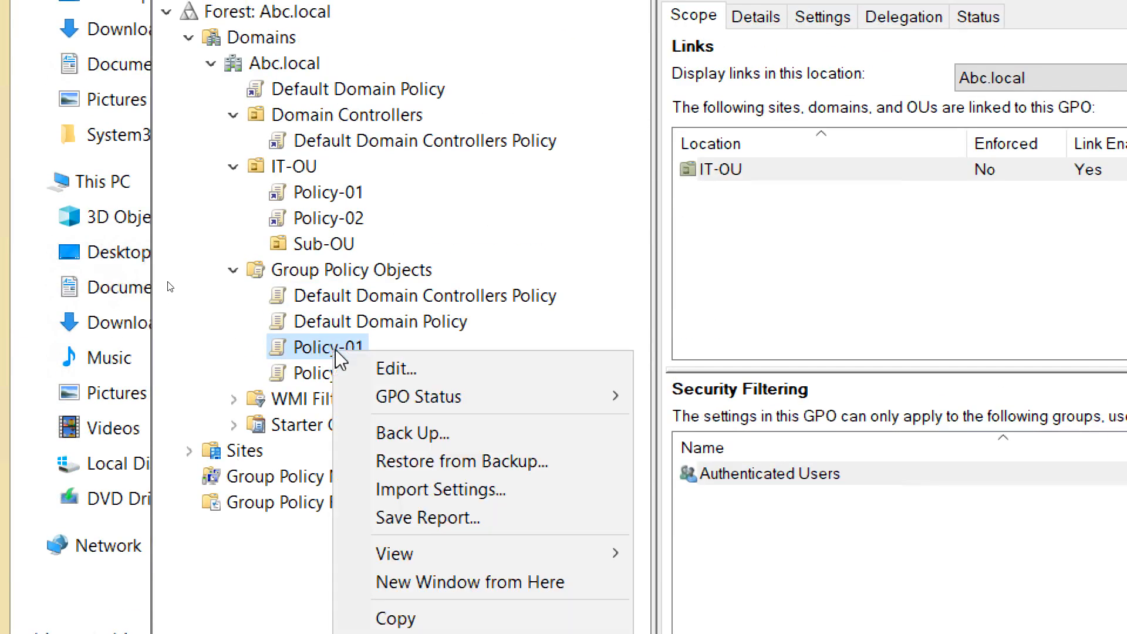
{"action": "left_click", "coordinate": [428, 523]}
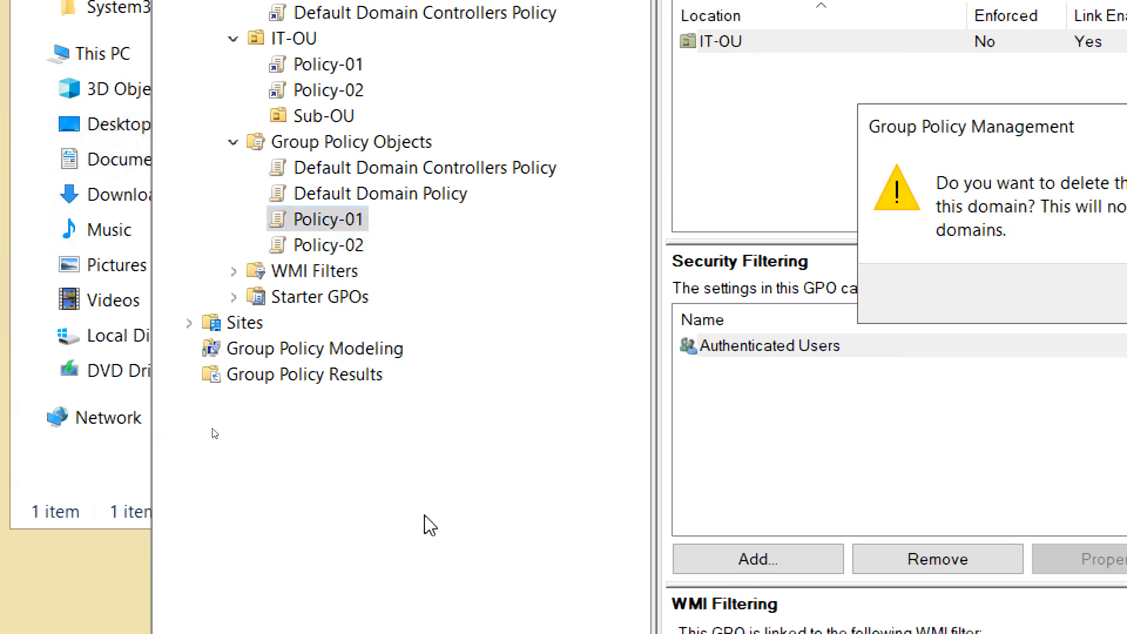
{"action": "left_click", "coordinate": [980, 291]}
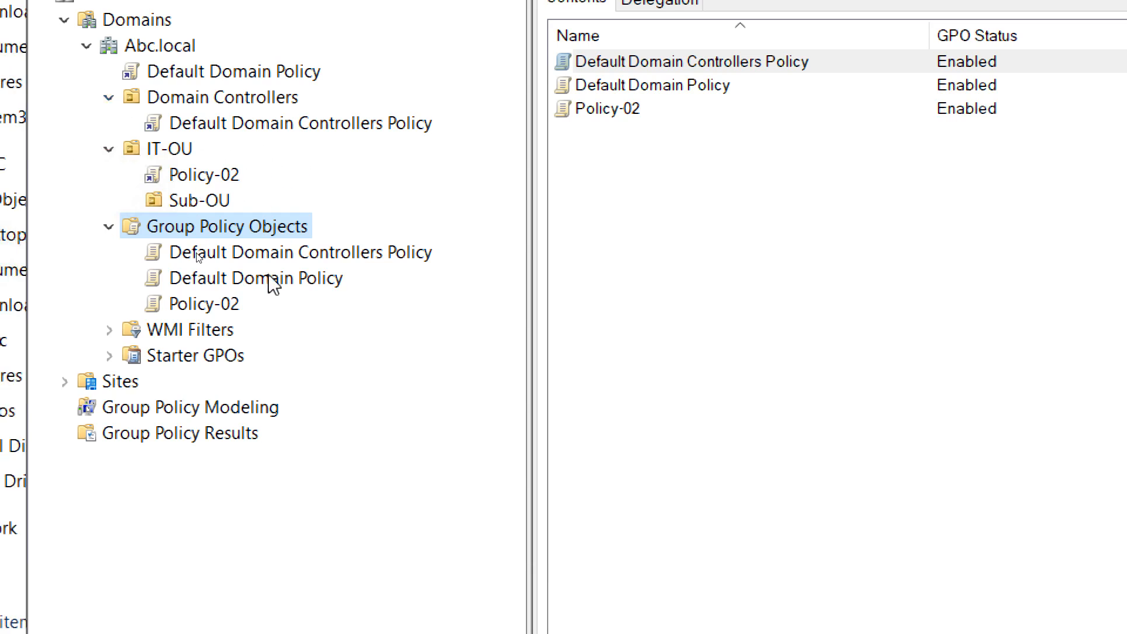
- Try to restore Policy-01 from its backup through Manage Backups for Group Policy Objects, and close the backups dialog
{"action": "right_click", "coordinate": [223, 231]}
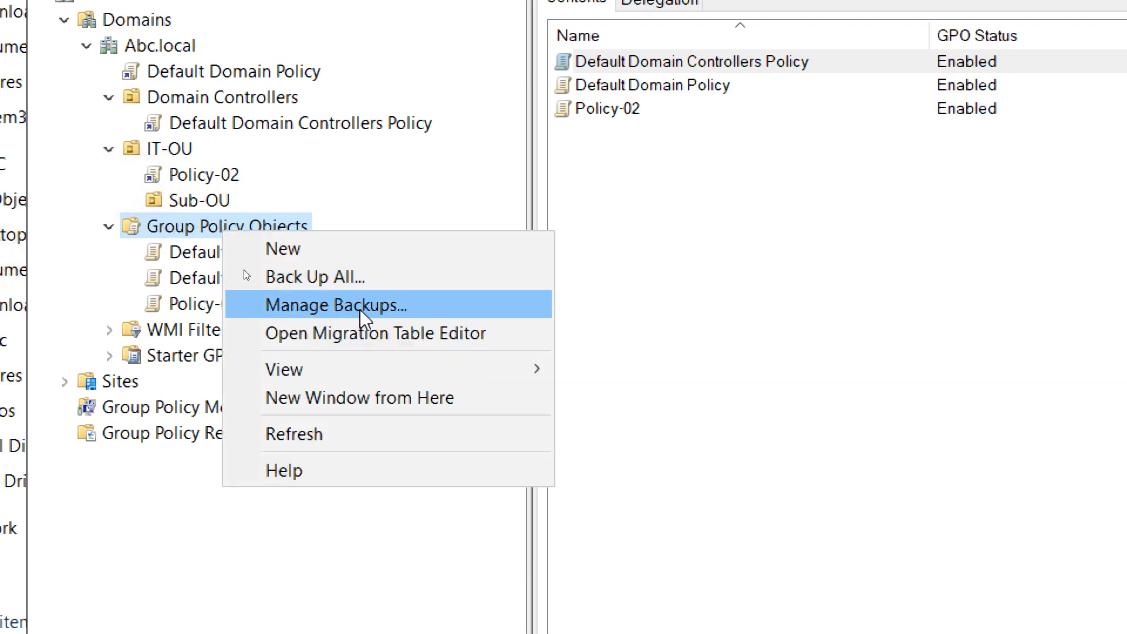
{"action": "left_click", "coordinate": [320, 313]}
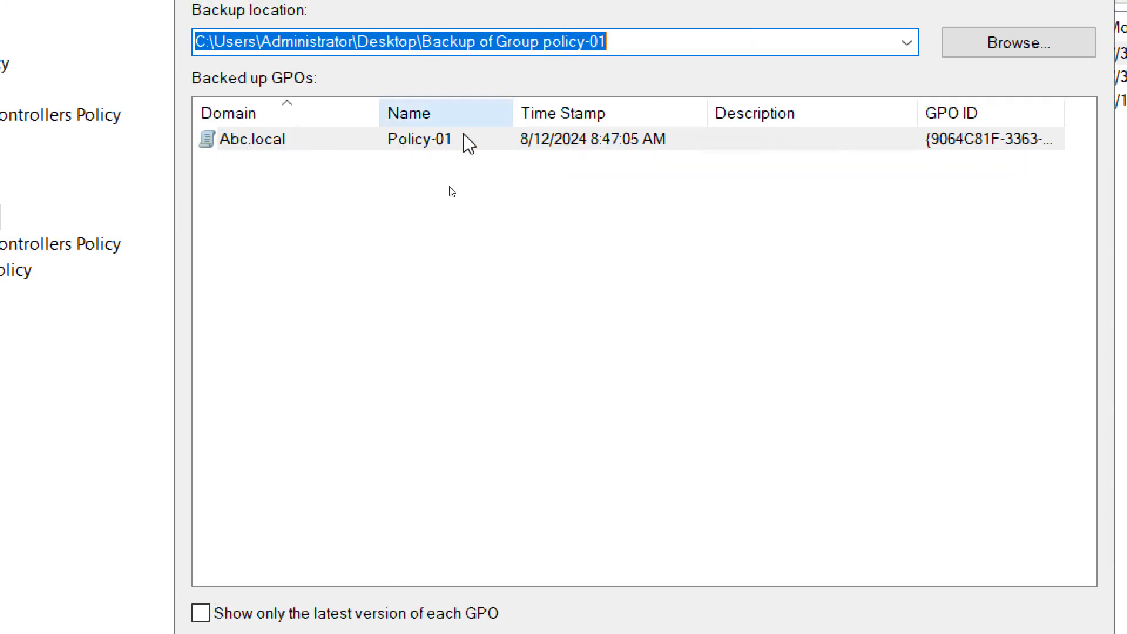
{"action": "left_click", "coordinate": [410, 145]}
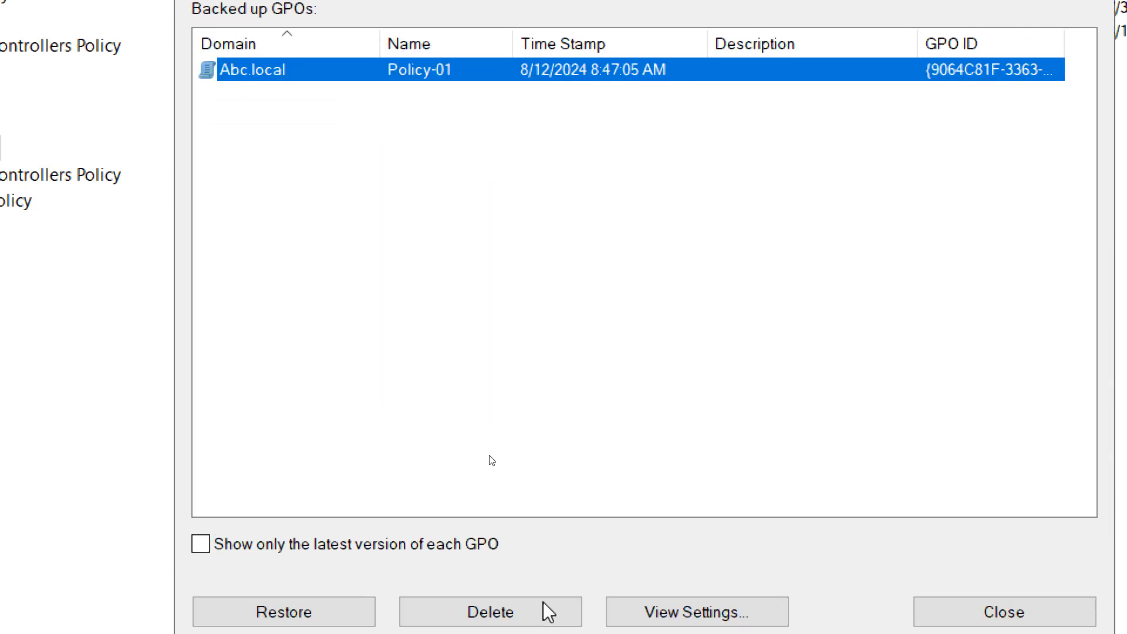
{"action": "left_click", "coordinate": [256, 577]}
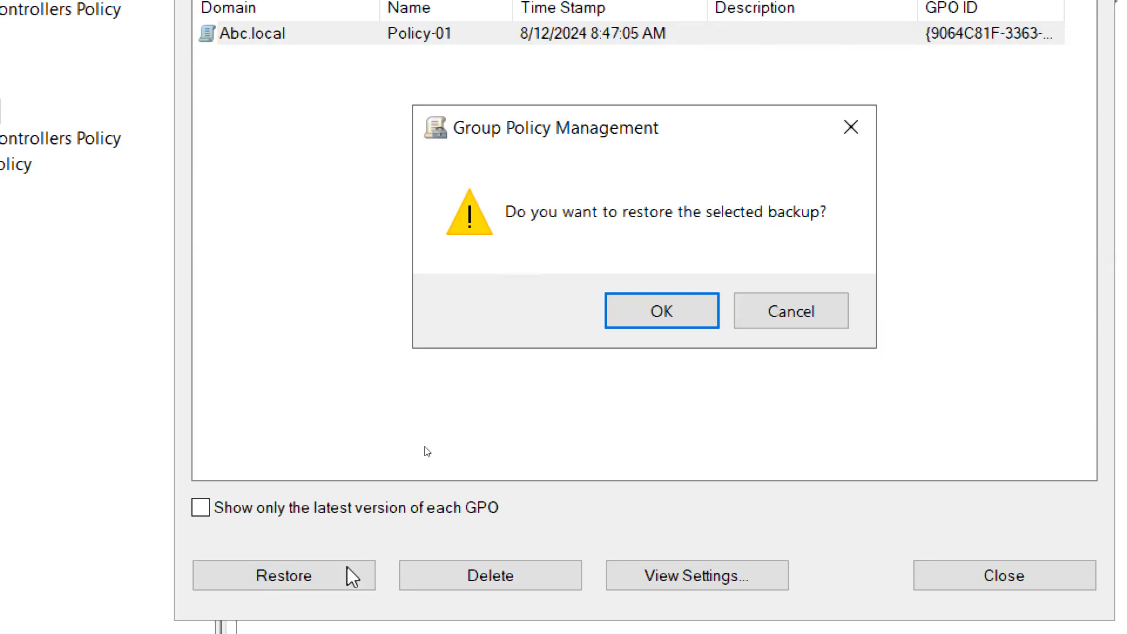
{"action": "left_click", "coordinate": [651, 320]}
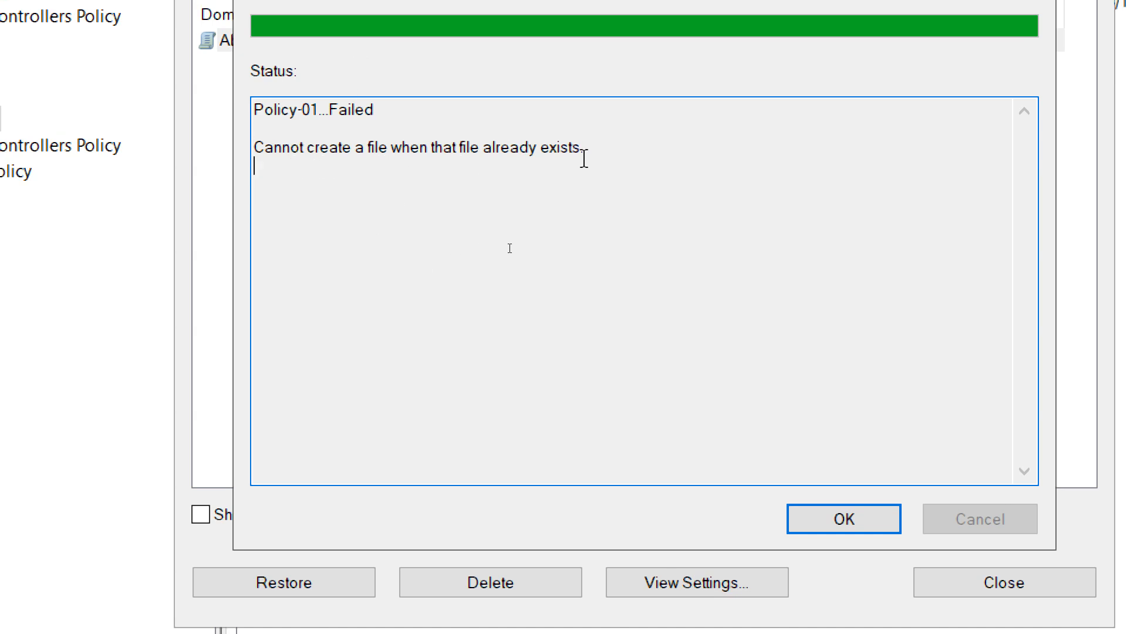
{"action": "left_click", "coordinate": [844, 535]}
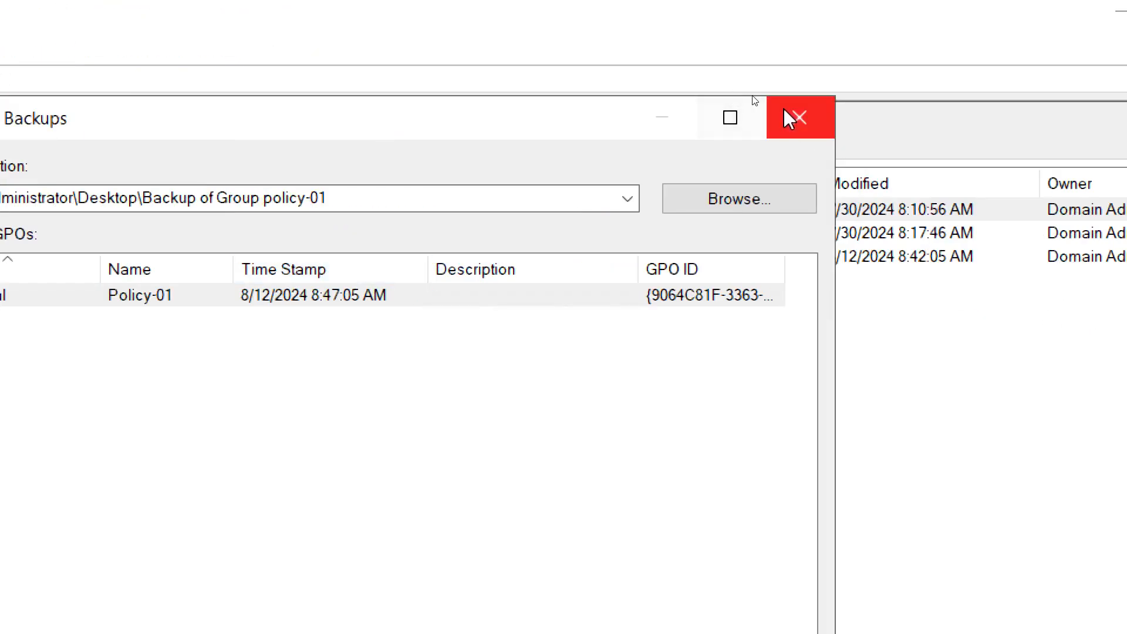
{"action": "left_click", "coordinate": [789, 117]}
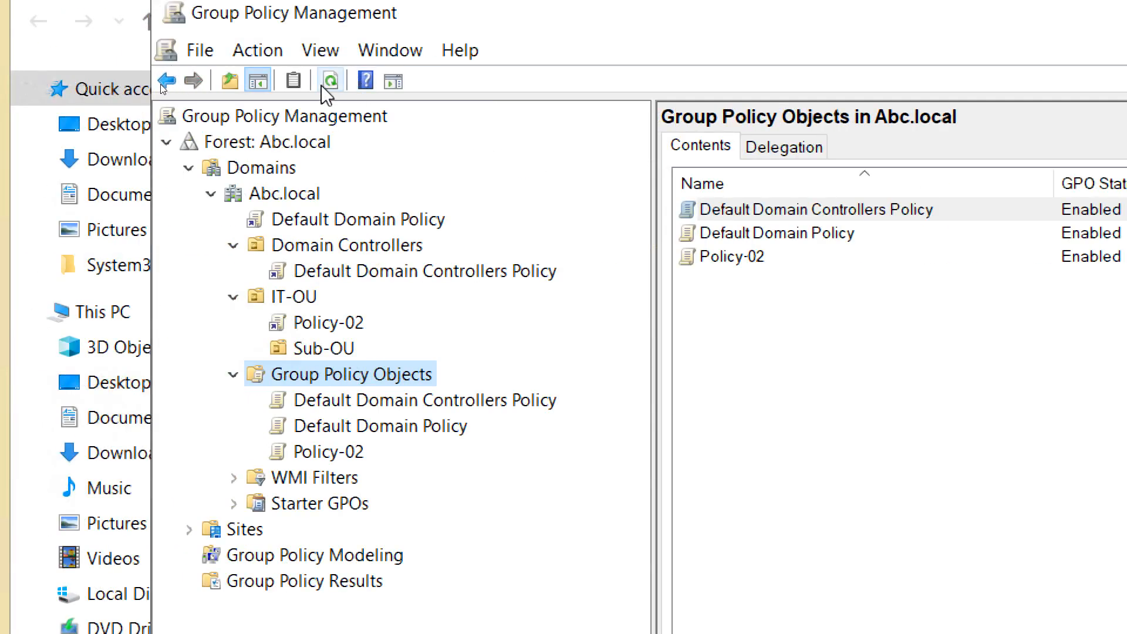
- Refresh the console and check IT-OU and Group Policy Objects for Policy-01
{"action": "left_click", "coordinate": [332, 86]}
{"action": "left_click", "coordinate": [292, 300]}
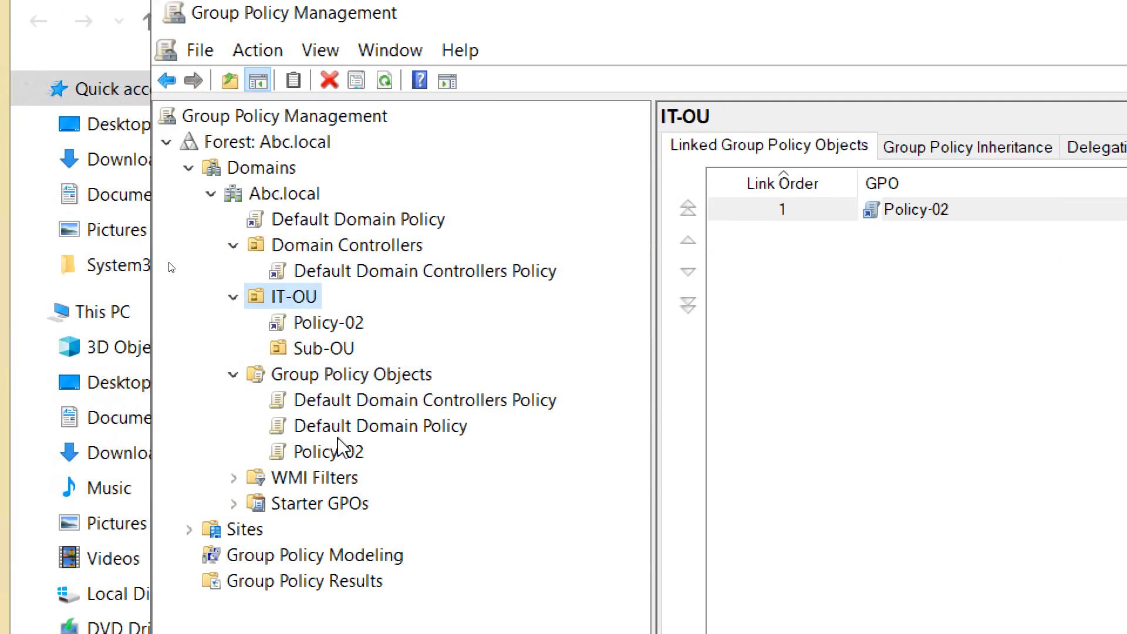
{"action": "left_click", "coordinate": [322, 381]}
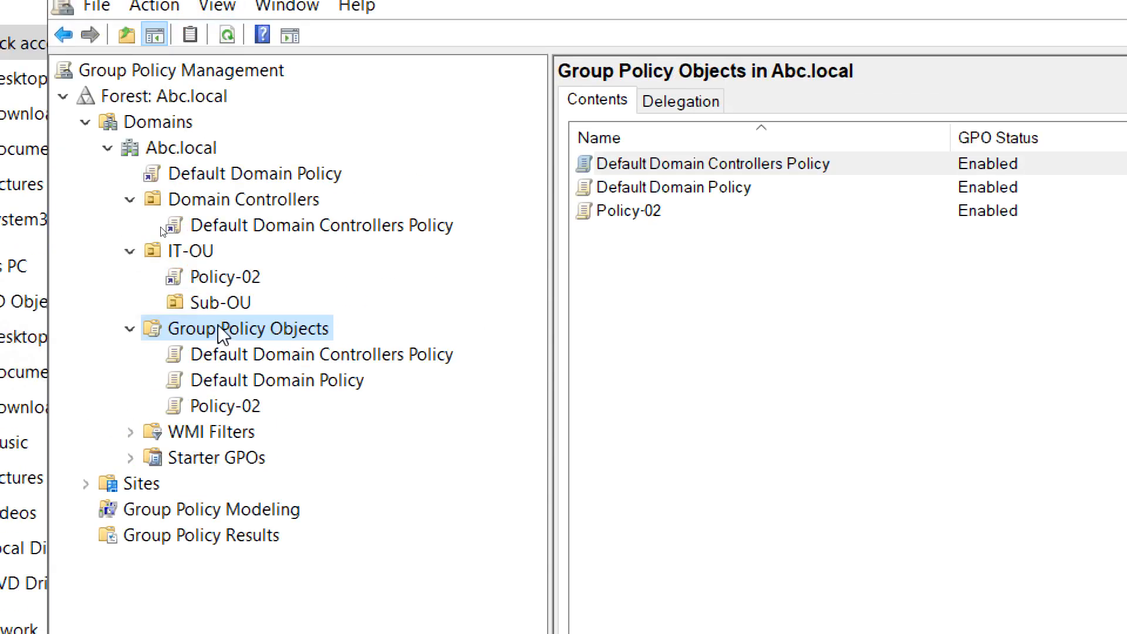
- Reopen Manage Backups and try again to restore the Policy-01 backup from the Backup of Group policy-01 folder
{"action": "right_click", "coordinate": [221, 332]}
{"action": "left_click", "coordinate": [330, 402]}
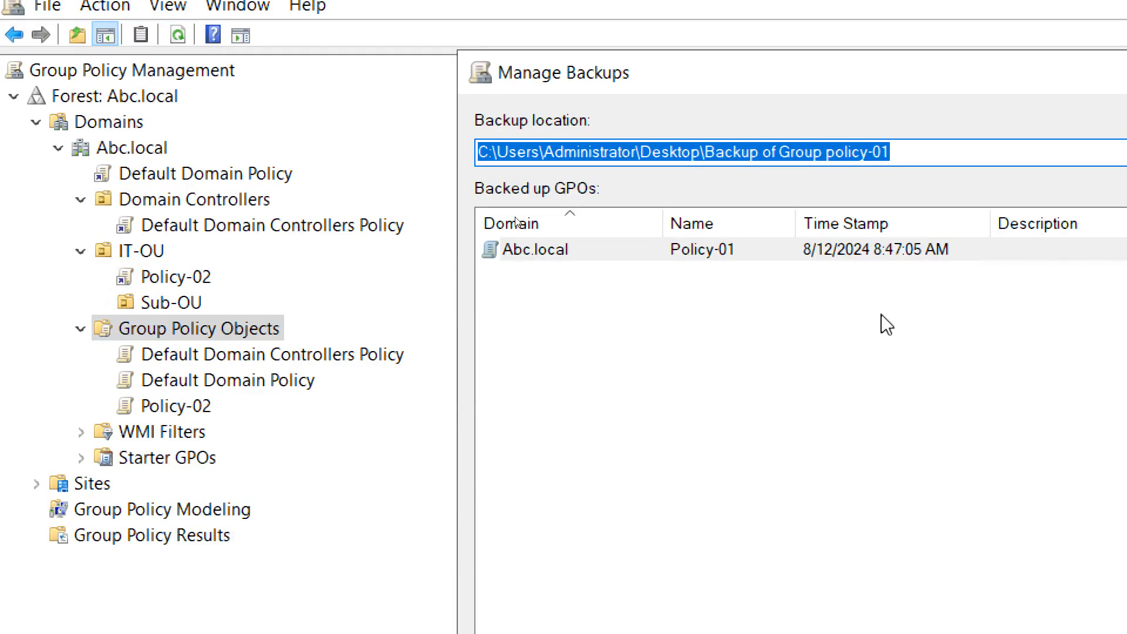
{"action": "left_click", "coordinate": [867, 257]}
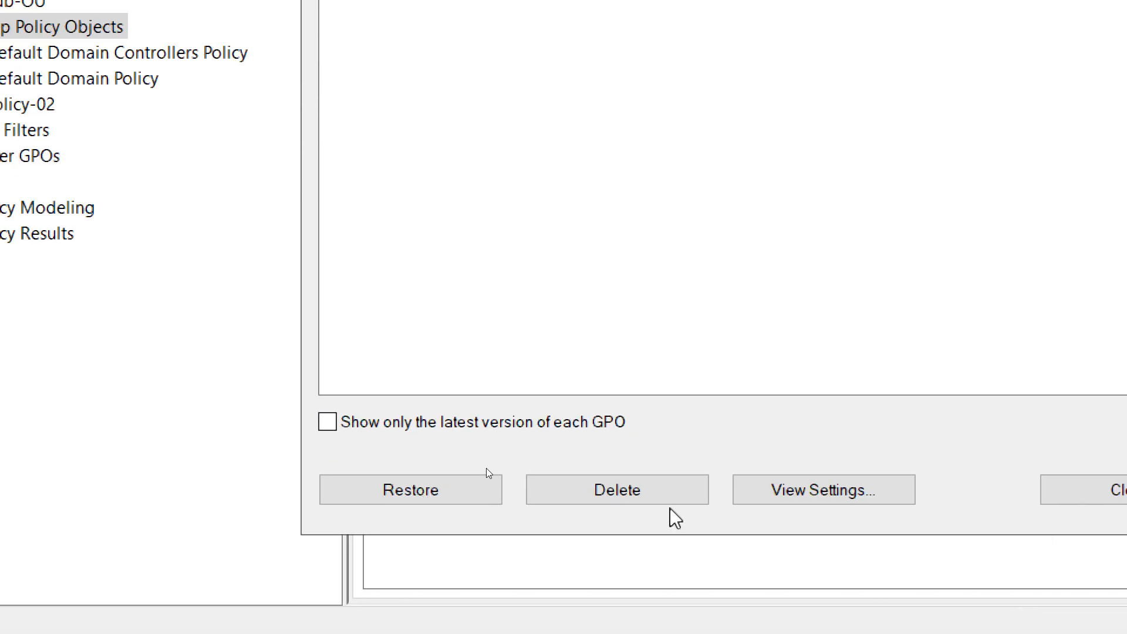
{"action": "left_click", "coordinate": [393, 496]}
{"action": "left_click", "coordinate": [789, 277]}
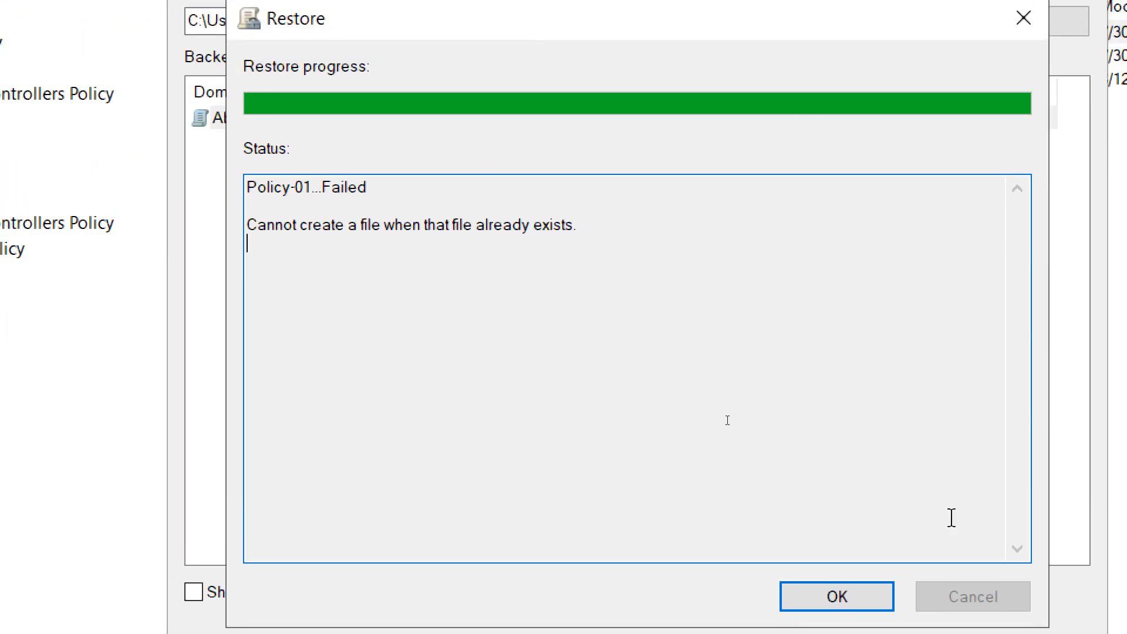
{"action": "left_click", "coordinate": [886, 543]}
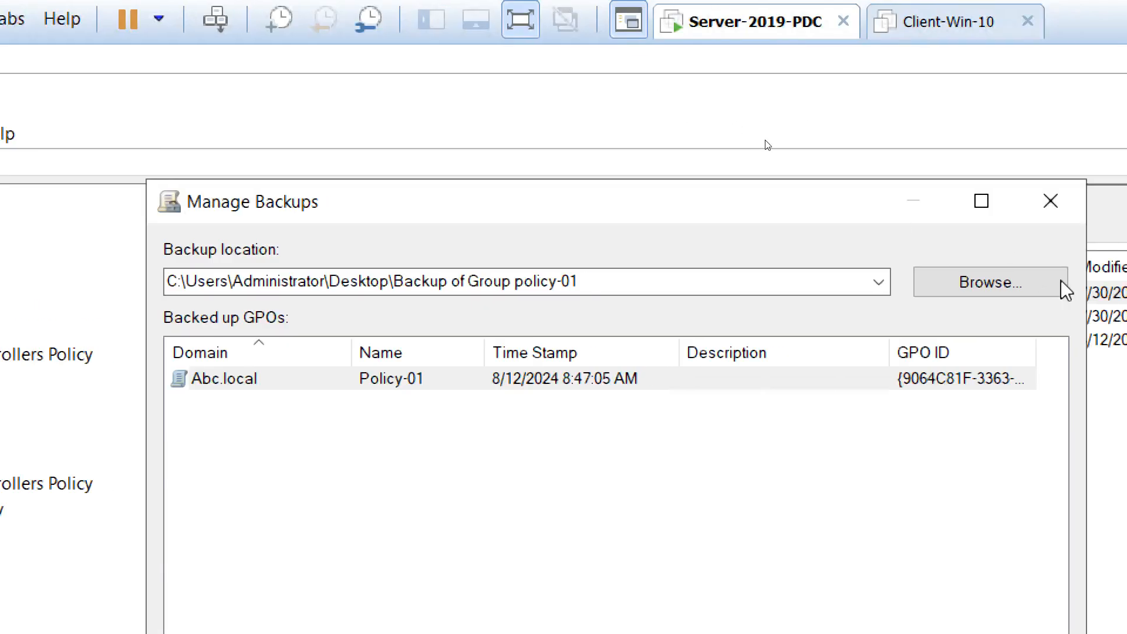
- Close the backups dialog, refresh the Abc.local forest, and expand IT-OU and Group Policy Objects to look for Policy-01
{"action": "left_click", "coordinate": [974, 209]}
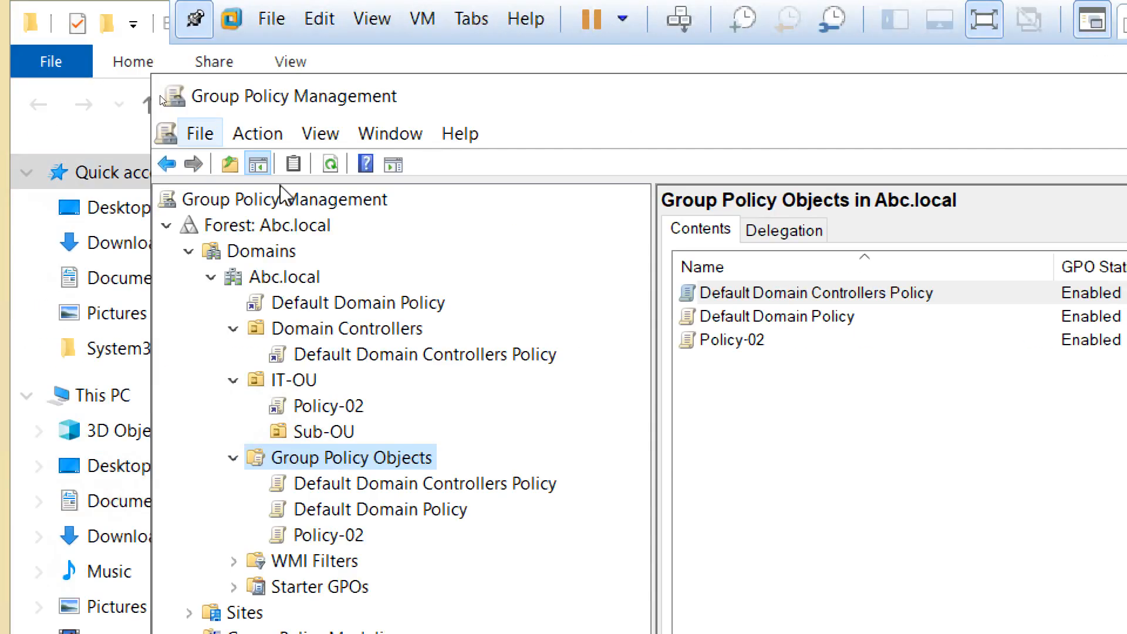
{"action": "left_click", "coordinate": [271, 226]}
{"action": "right_click", "coordinate": [271, 226]}
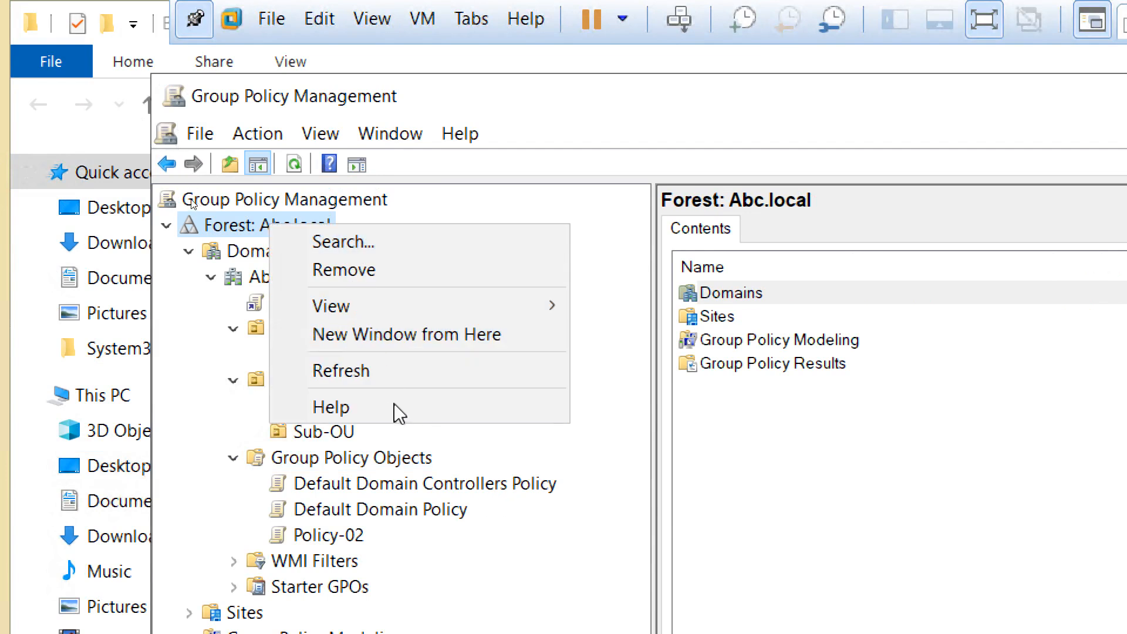
{"action": "left_click", "coordinate": [356, 369]}
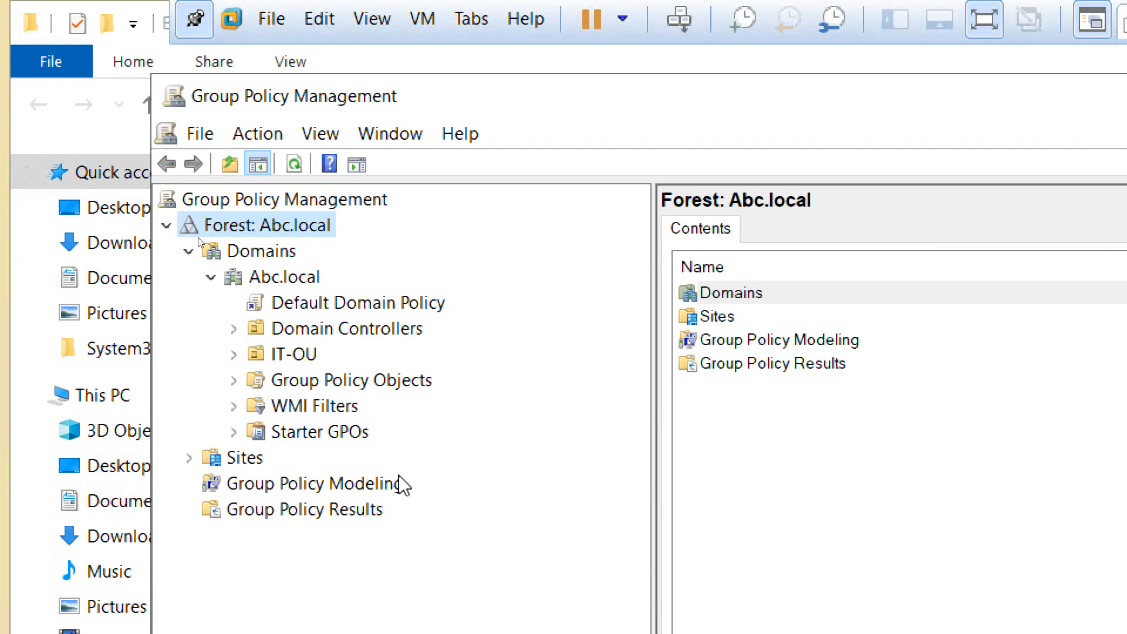
{"action": "left_click", "coordinate": [234, 354]}
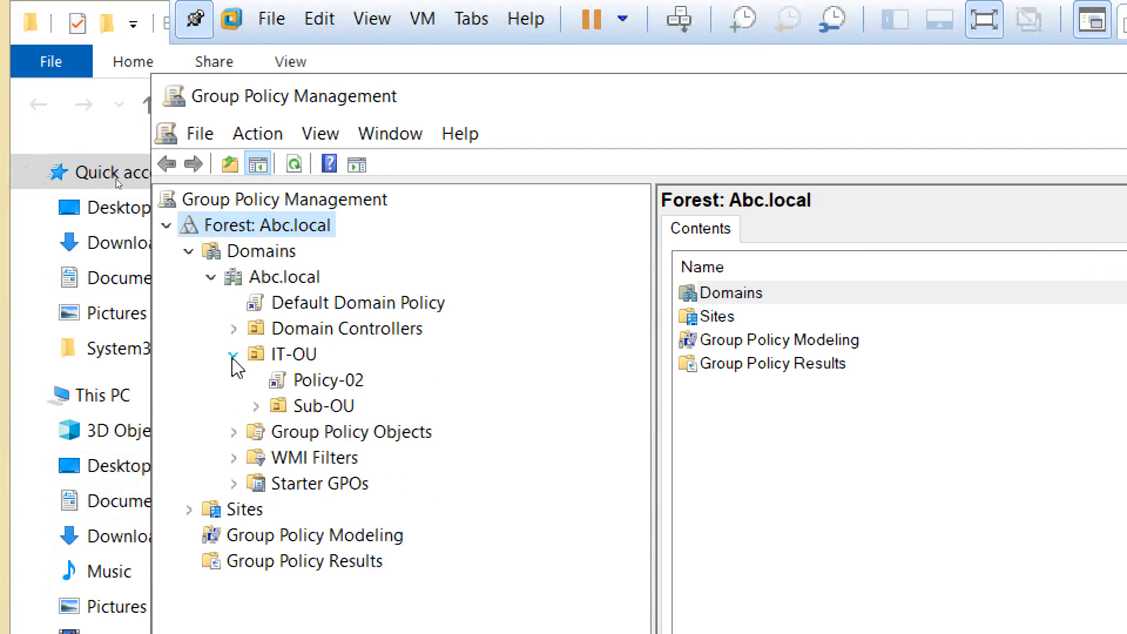
{"action": "left_click", "coordinate": [233, 431]}
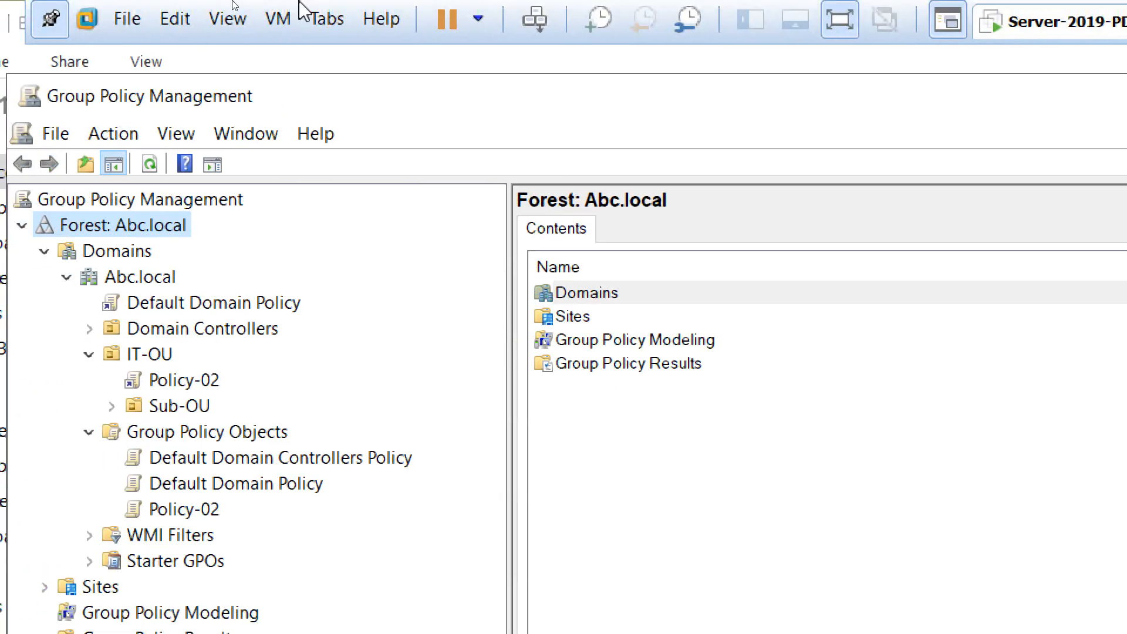
- Try again to restore the Policy-01 backup through Manage Backups for Group Policy Objects, and close the dialog
{"action": "right_click", "coordinate": [171, 433]}
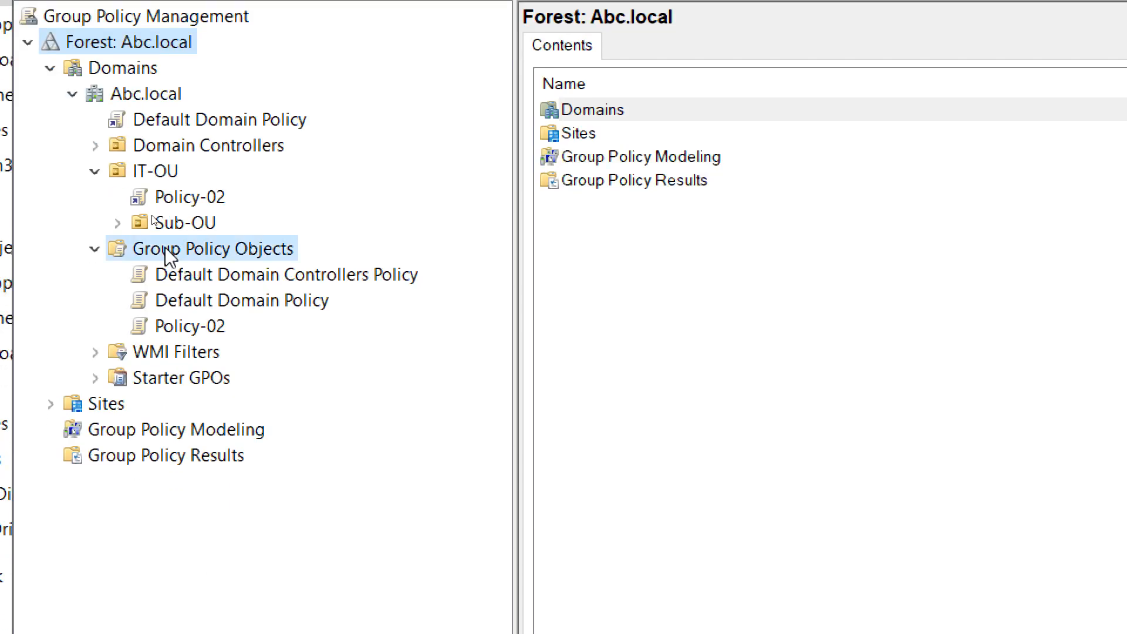
{"action": "left_click", "coordinate": [276, 429]}
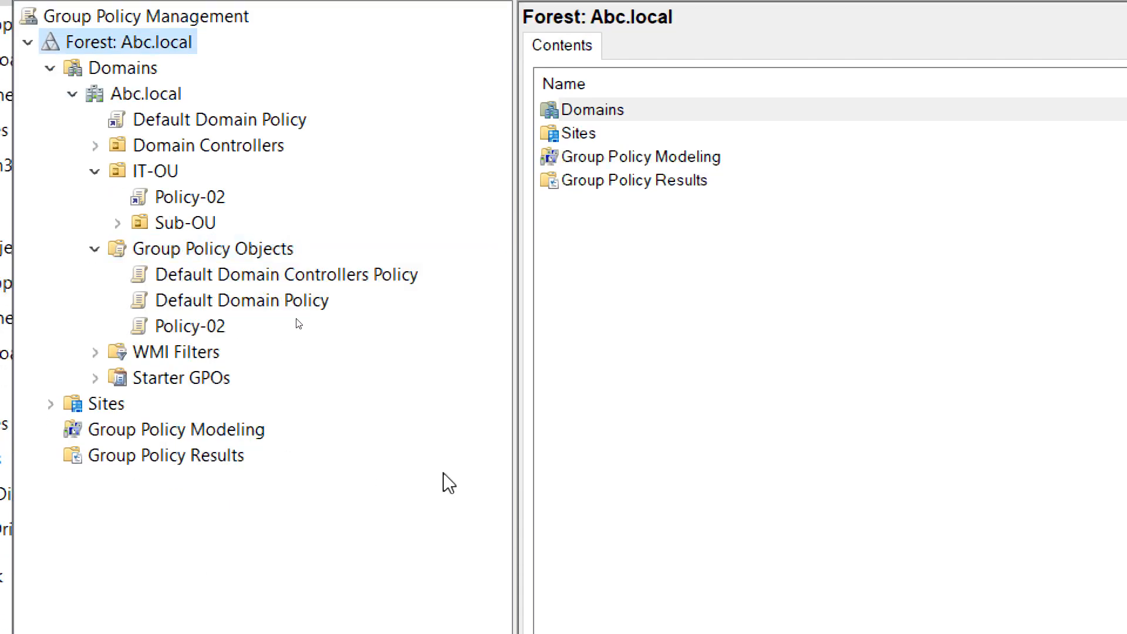
{"action": "right_click", "coordinate": [161, 249]}
{"action": "left_click", "coordinate": [259, 321]}
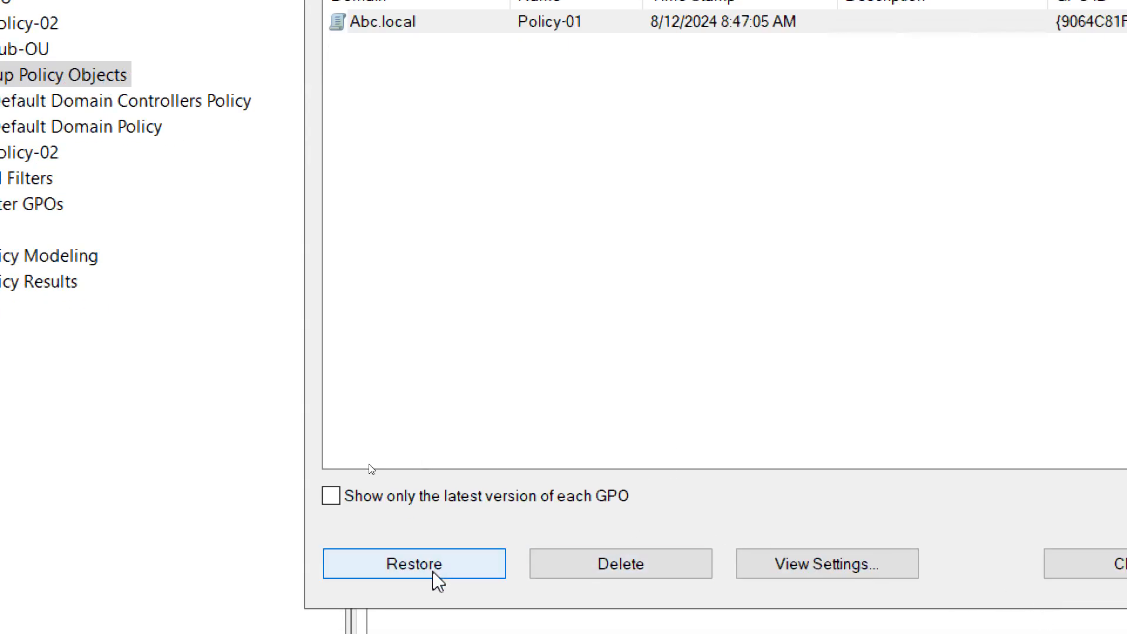
{"action": "left_click", "coordinate": [433, 580]}
{"action": "left_click", "coordinate": [766, 311]}
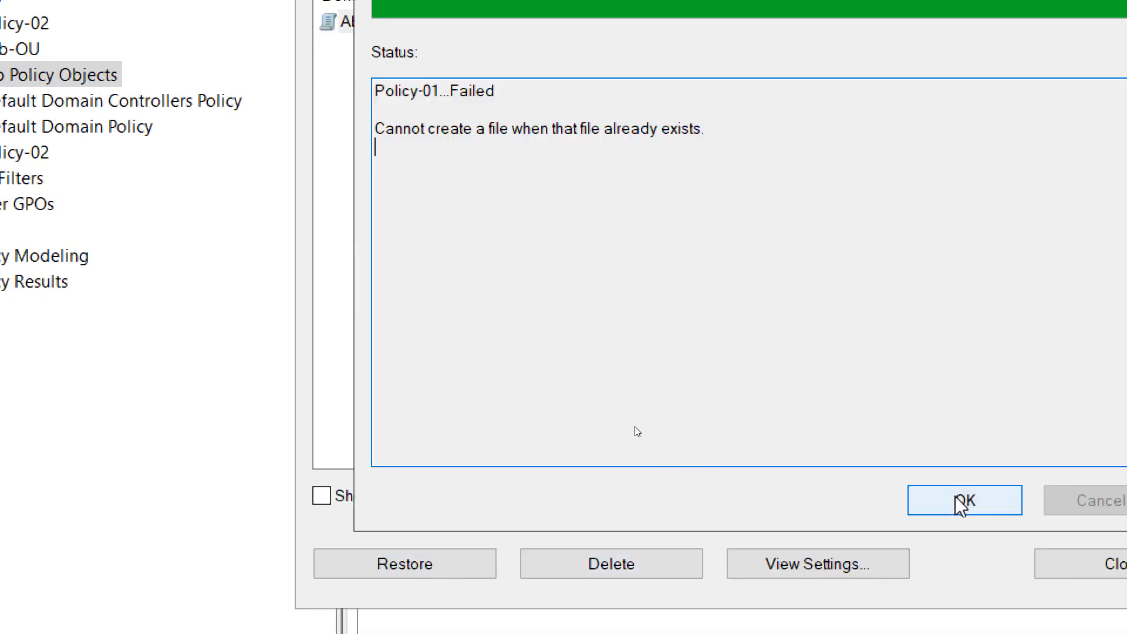
{"action": "left_click", "coordinate": [973, 501]}
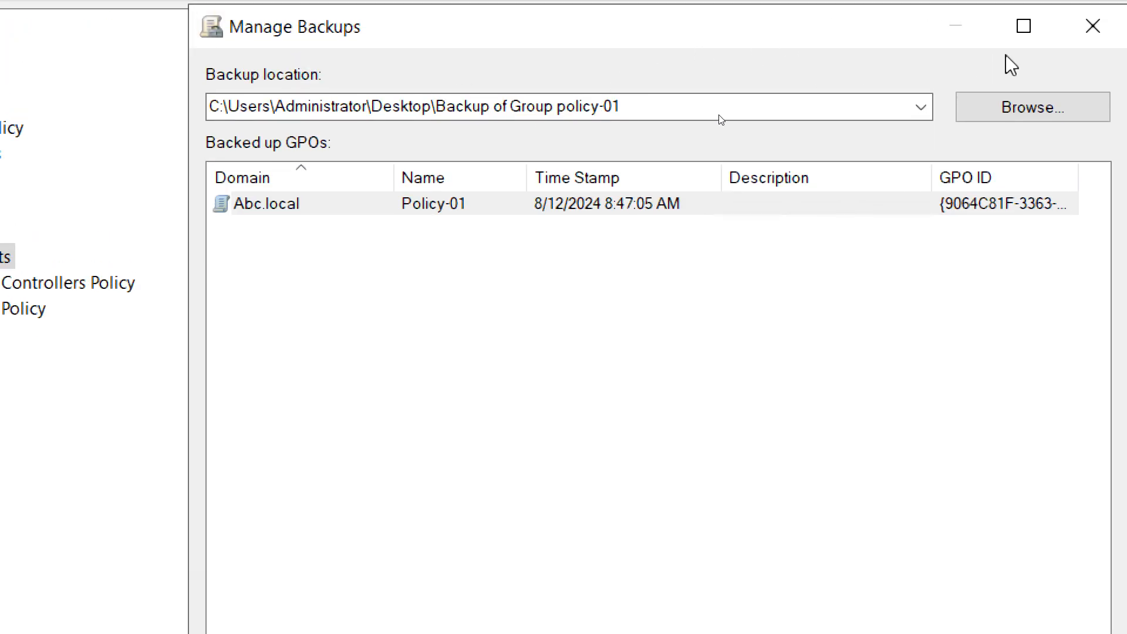
{"action": "left_click", "coordinate": [1061, 41]}
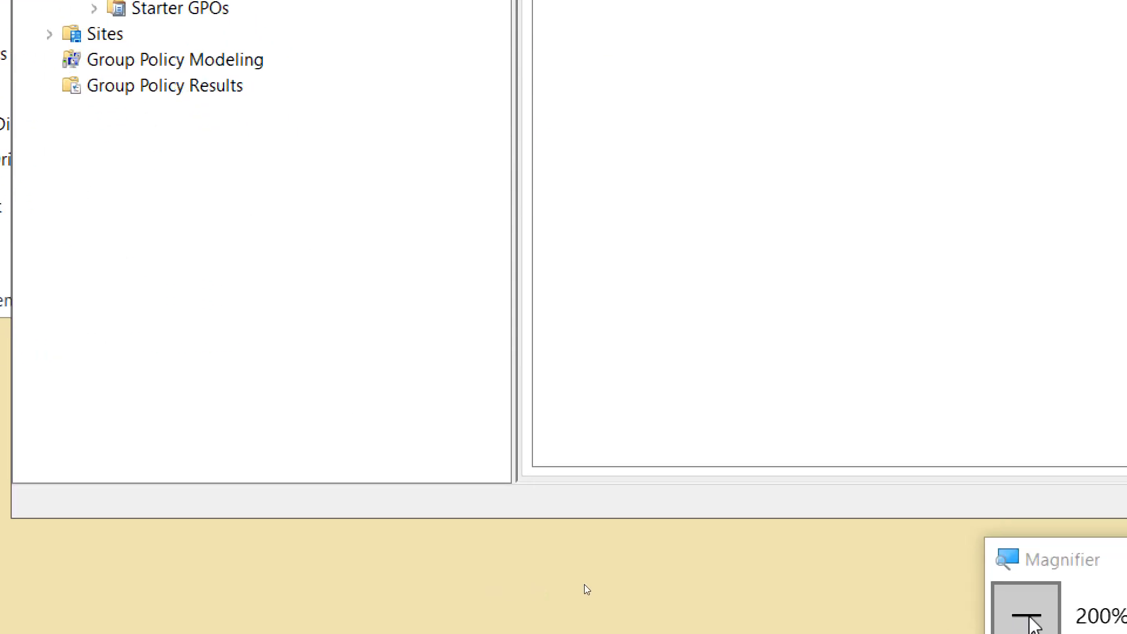
- Reset the magnification to 100%, inspect the Policy-01 entry in Manage Backups, and close the dialog
{"action": "left_click", "coordinate": [1026, 618]}
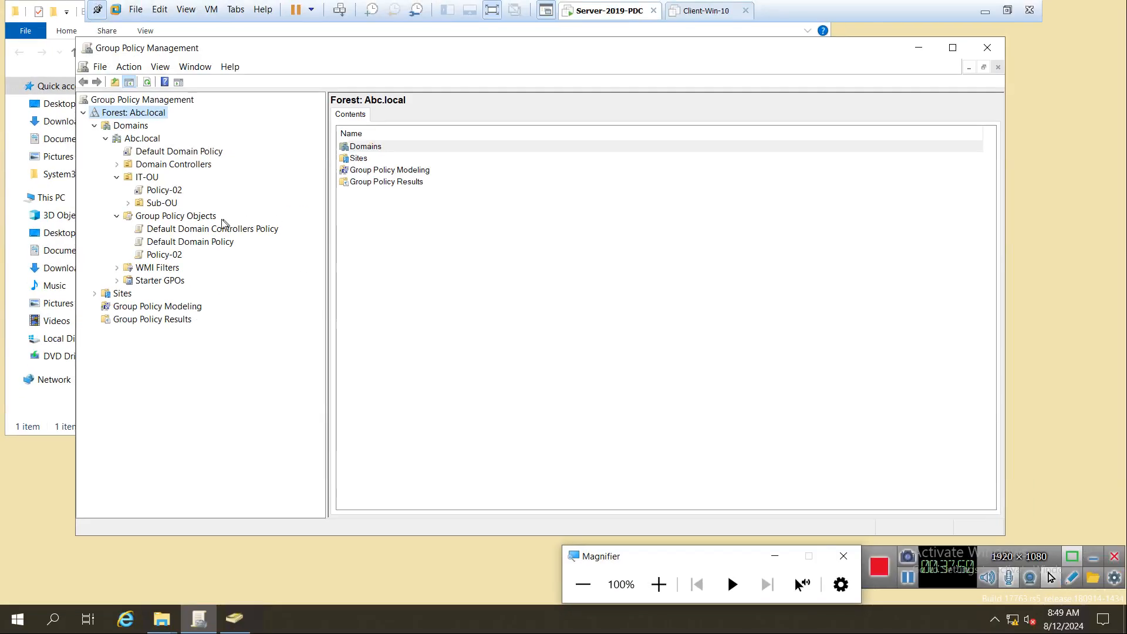
{"action": "right_click", "coordinate": [165, 222]}
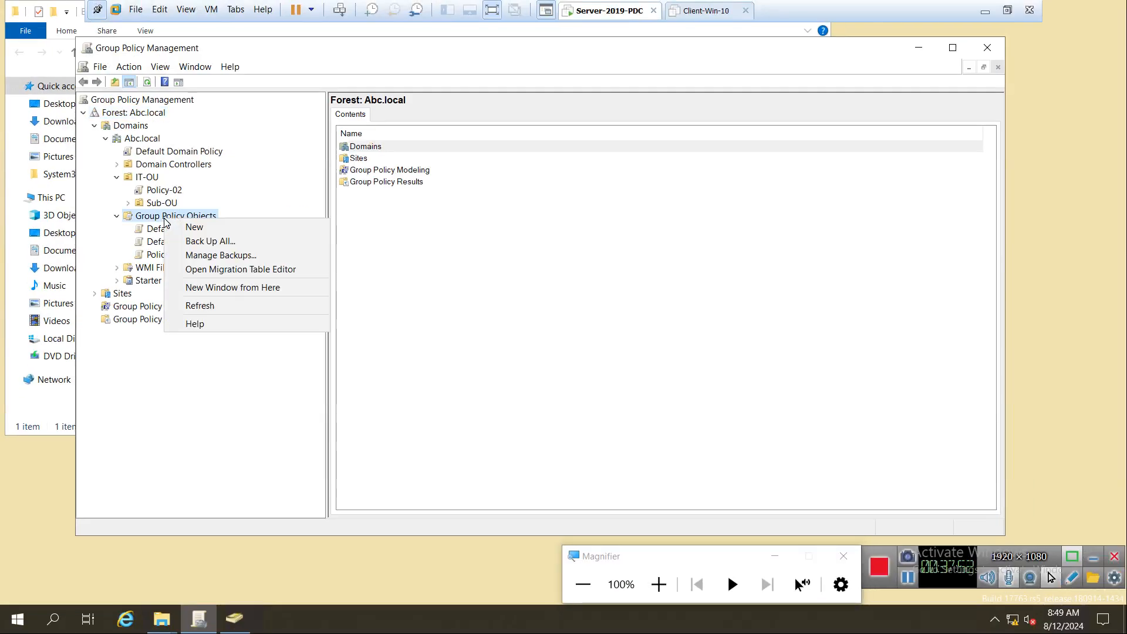
{"action": "left_click", "coordinate": [209, 255]}
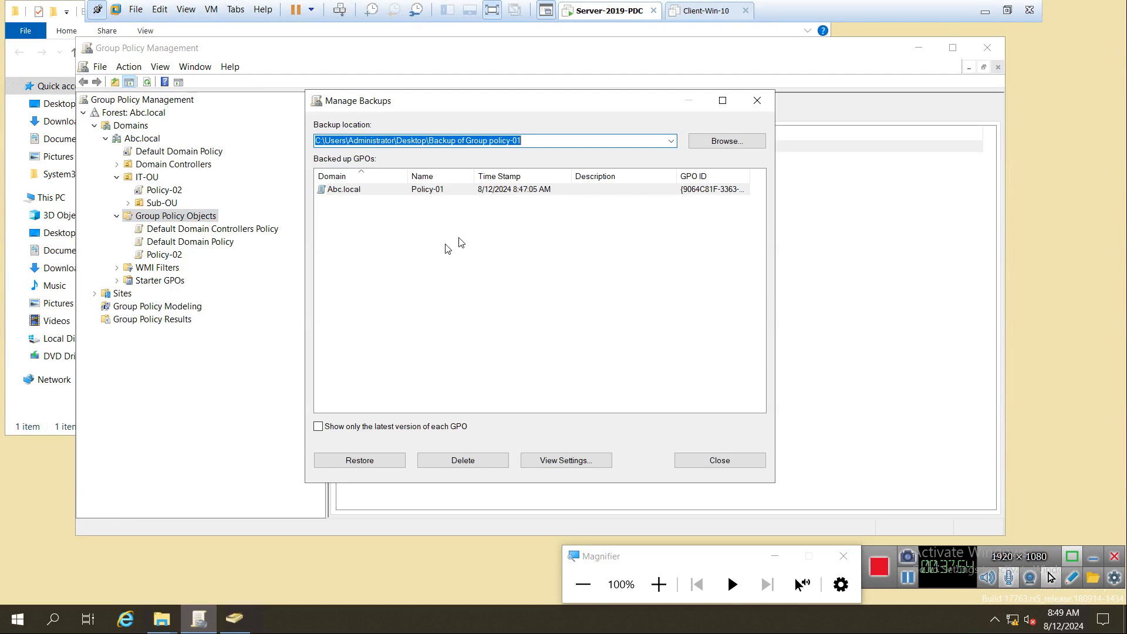
{"action": "left_click", "coordinate": [489, 193]}
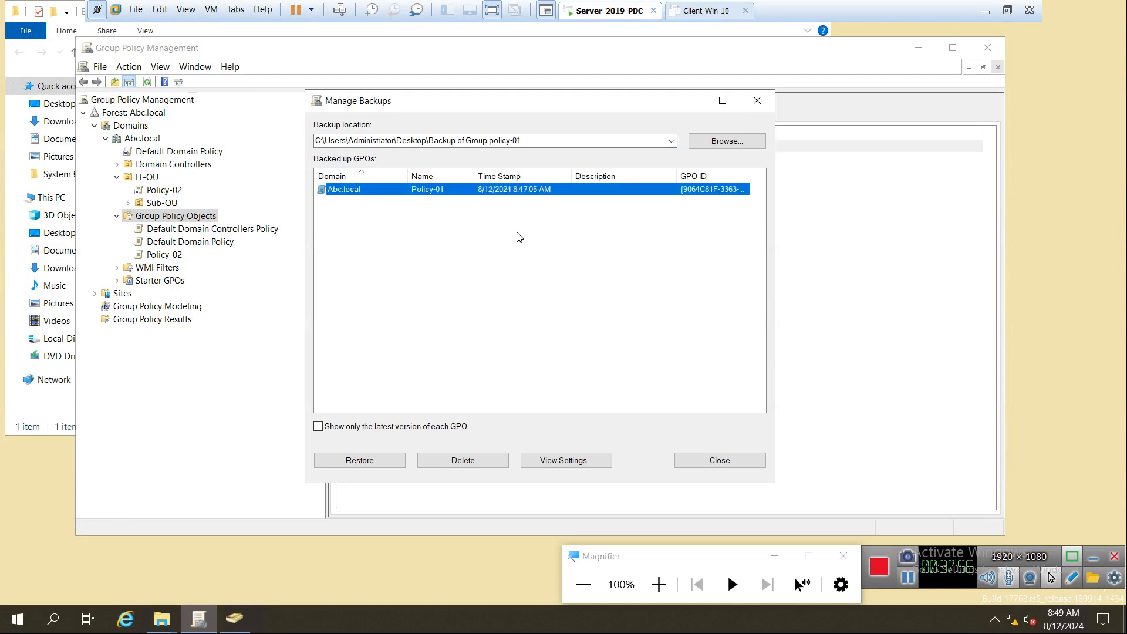
{"action": "left_click", "coordinate": [702, 461]}
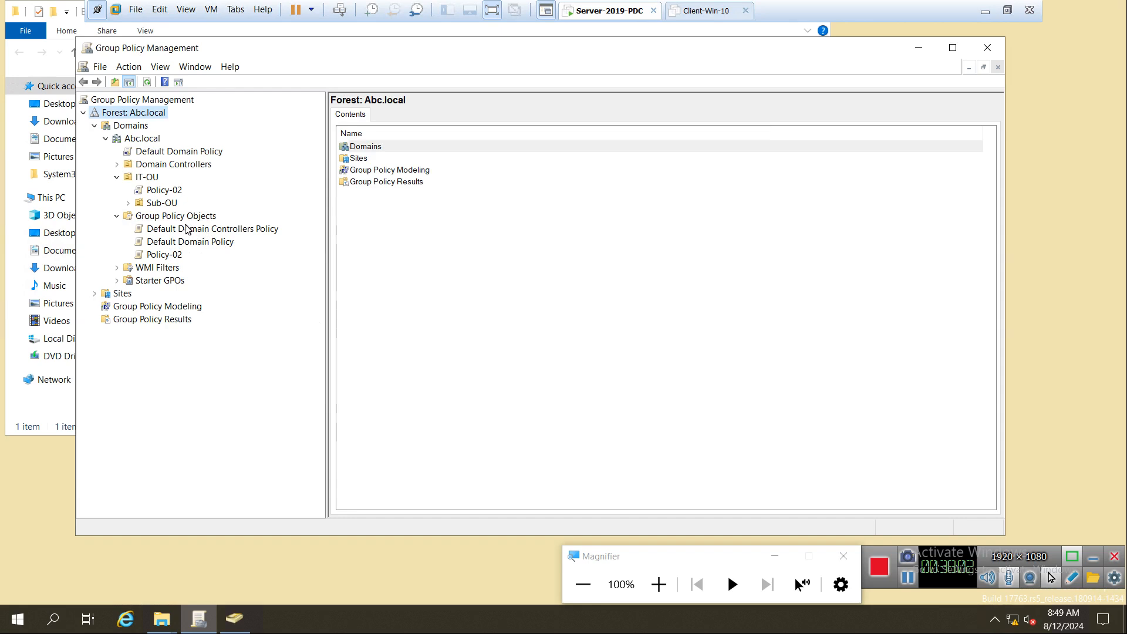
- Back up all Group Policy Objects to the desktop folder Backup of Group policy-01
{"action": "right_click", "coordinate": [164, 219]}
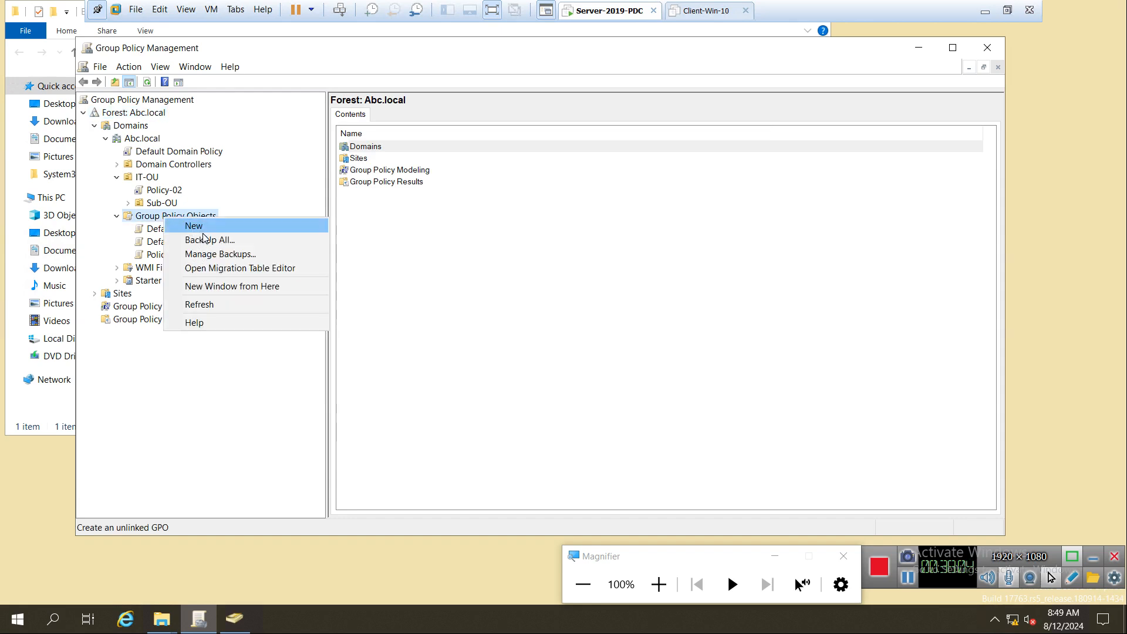
{"action": "left_click", "coordinate": [225, 240]}
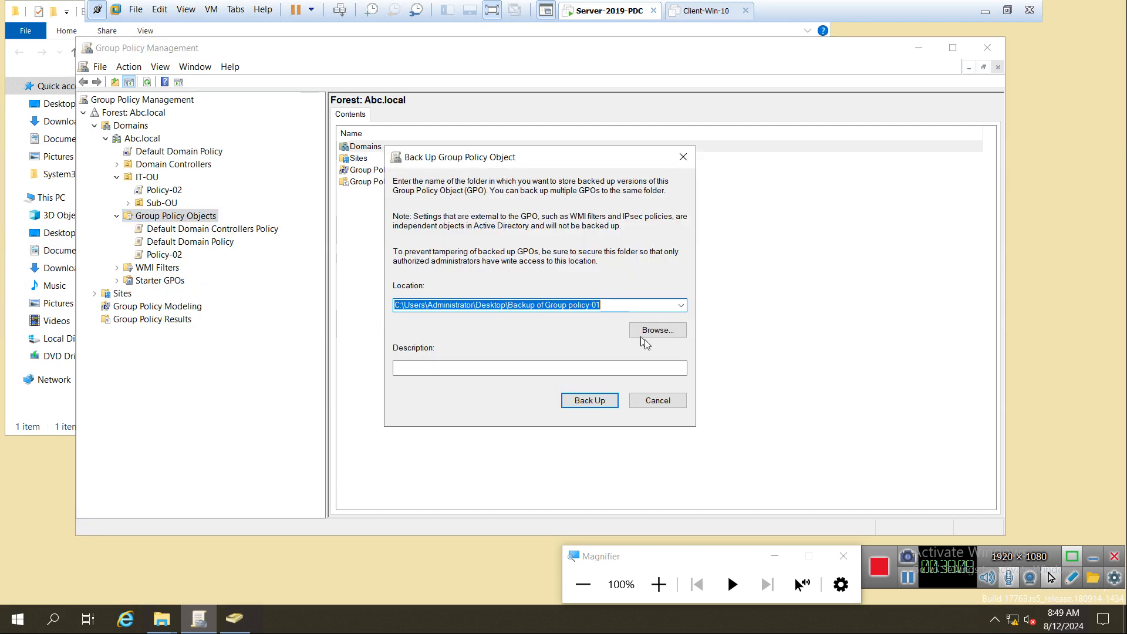
{"action": "left_click", "coordinate": [587, 400]}
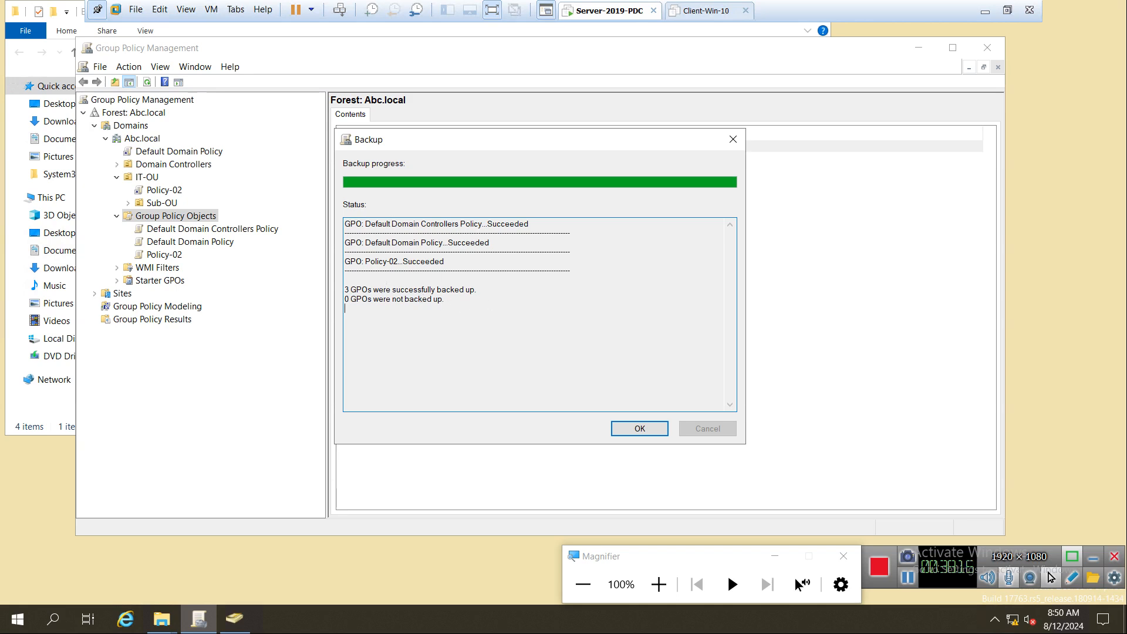
{"action": "left_click", "coordinate": [640, 428]}
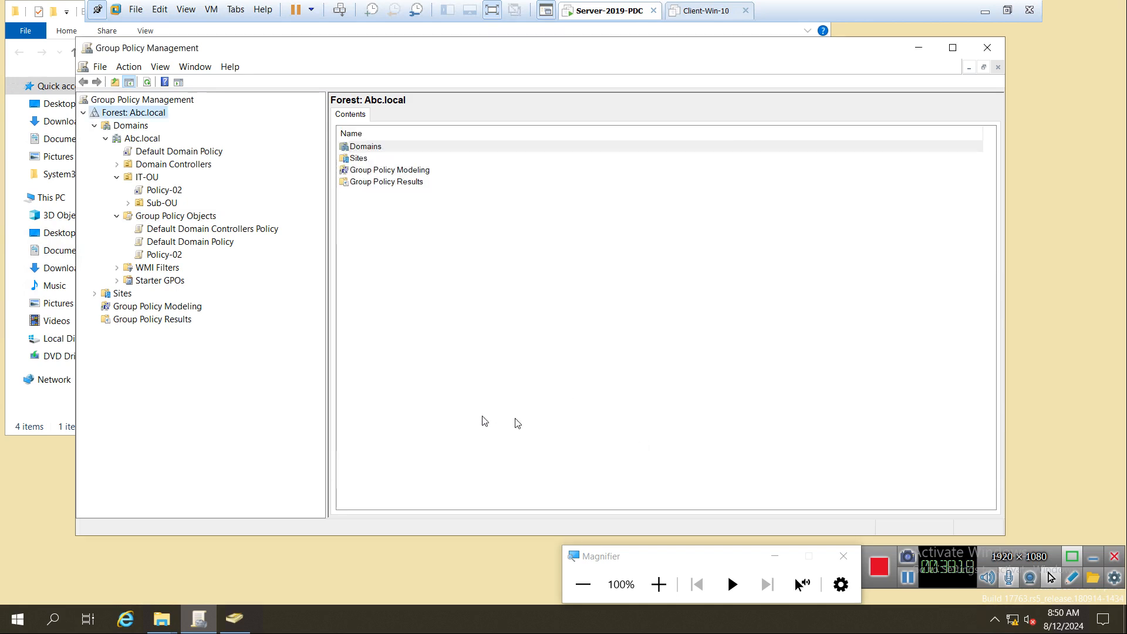
- Switch to File Explorer, refresh the Backup of Group policy-01 folder to check the backup subfolders, and close its window
{"action": "mouse_move", "coordinate": [177, 623]}
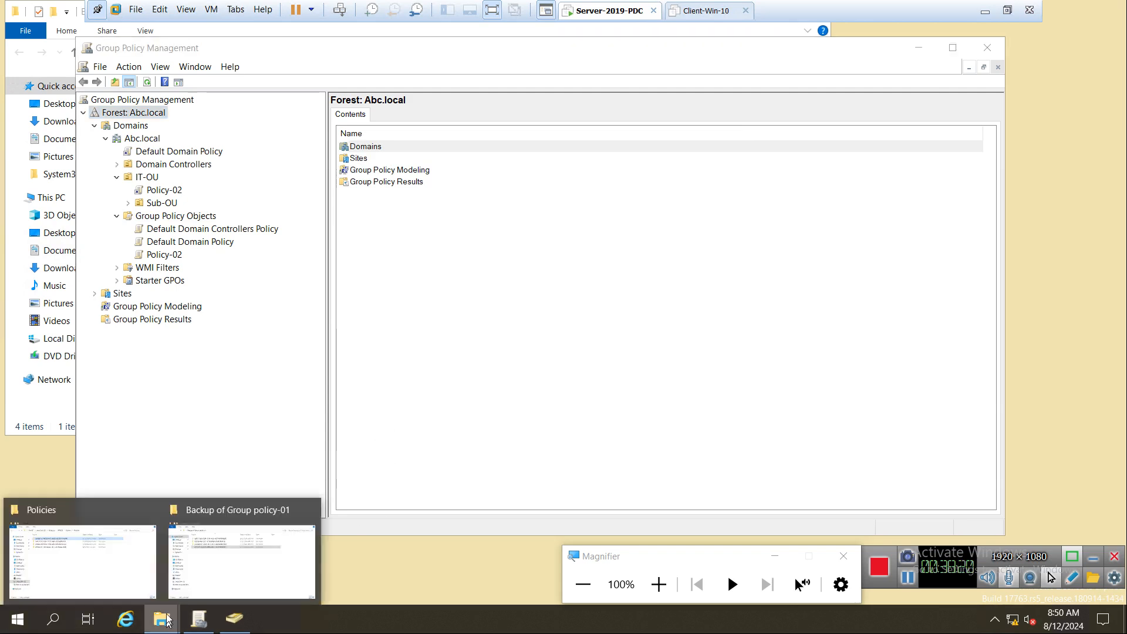
{"action": "left_click", "coordinate": [189, 566]}
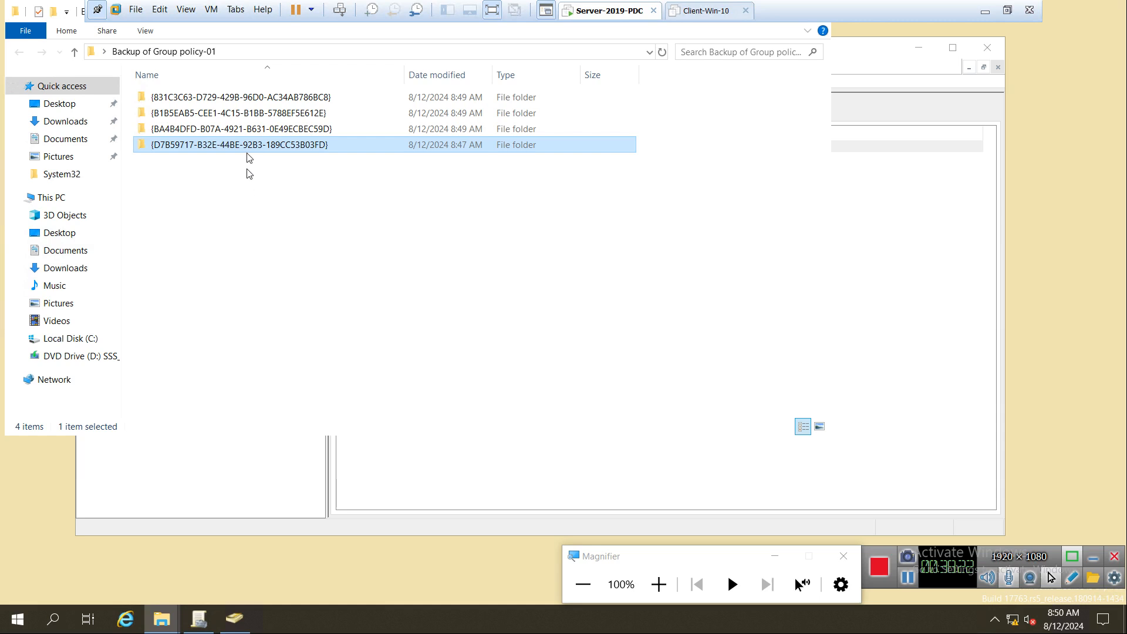
{"action": "right_click", "coordinate": [333, 219]}
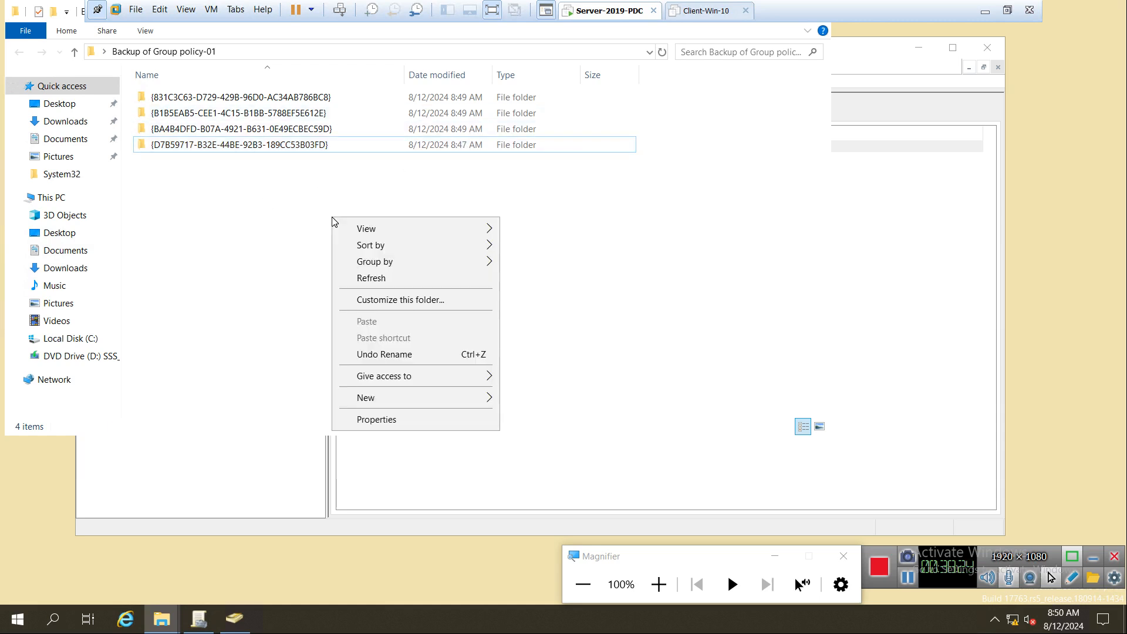
{"action": "left_click", "coordinate": [376, 278]}
{"action": "right_click", "coordinate": [271, 227]}
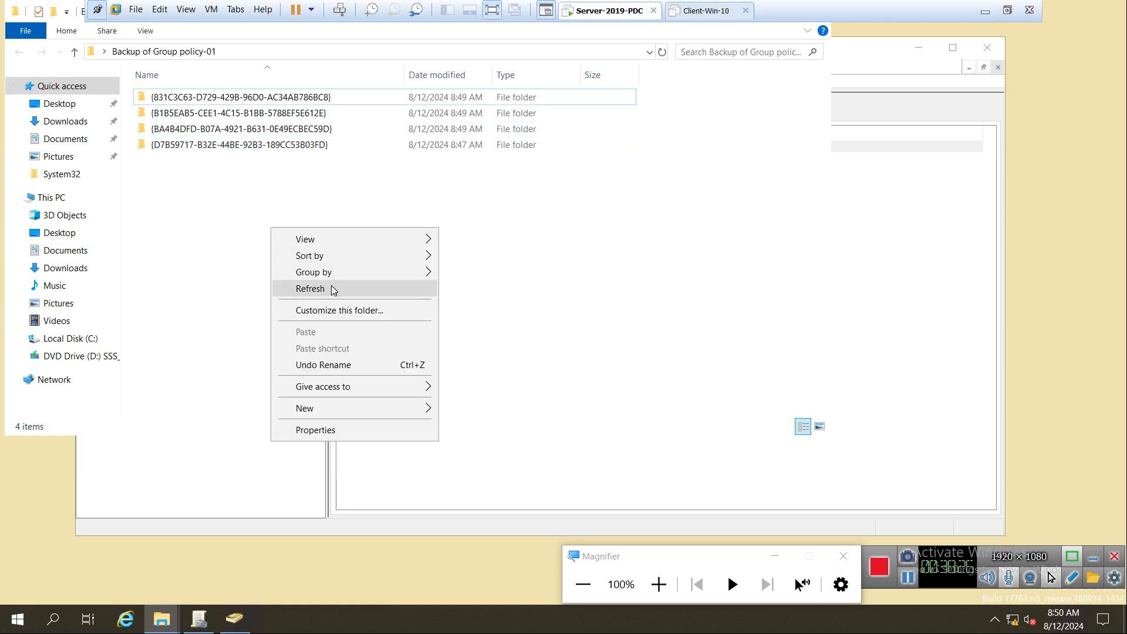
{"action": "left_click", "coordinate": [331, 289]}
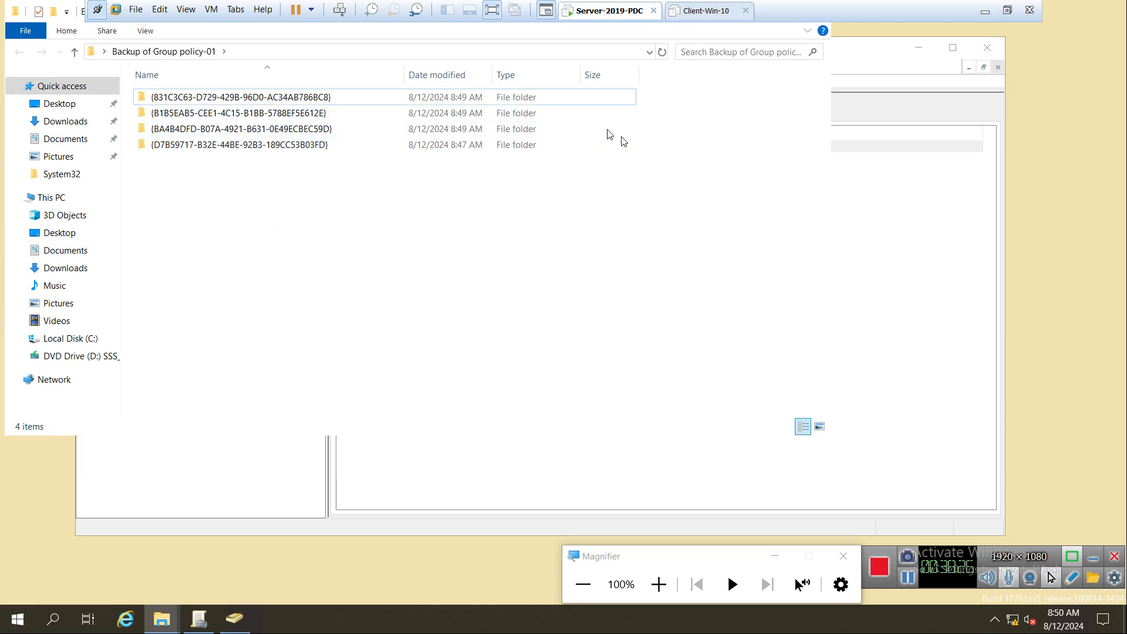
{"action": "double_click", "coordinate": [15, 13]}
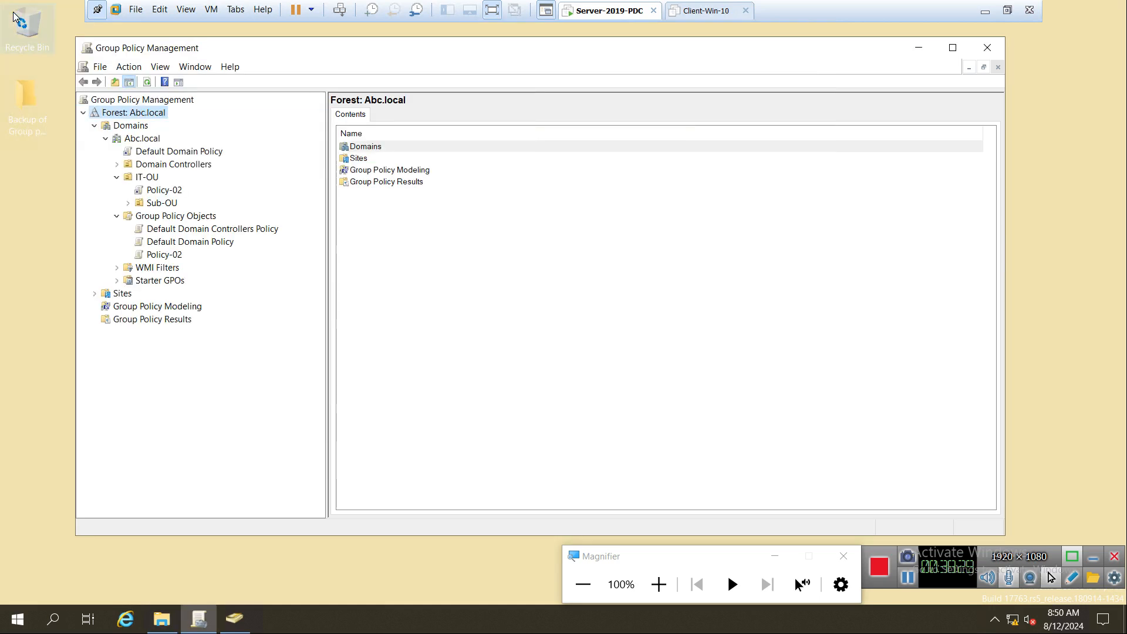
- In Group Policy Management, try once more to restore Policy-01 from the list of all backed-up GPOs, and close the dialog
{"action": "right_click", "coordinate": [183, 218]}
{"action": "left_click", "coordinate": [238, 252]}
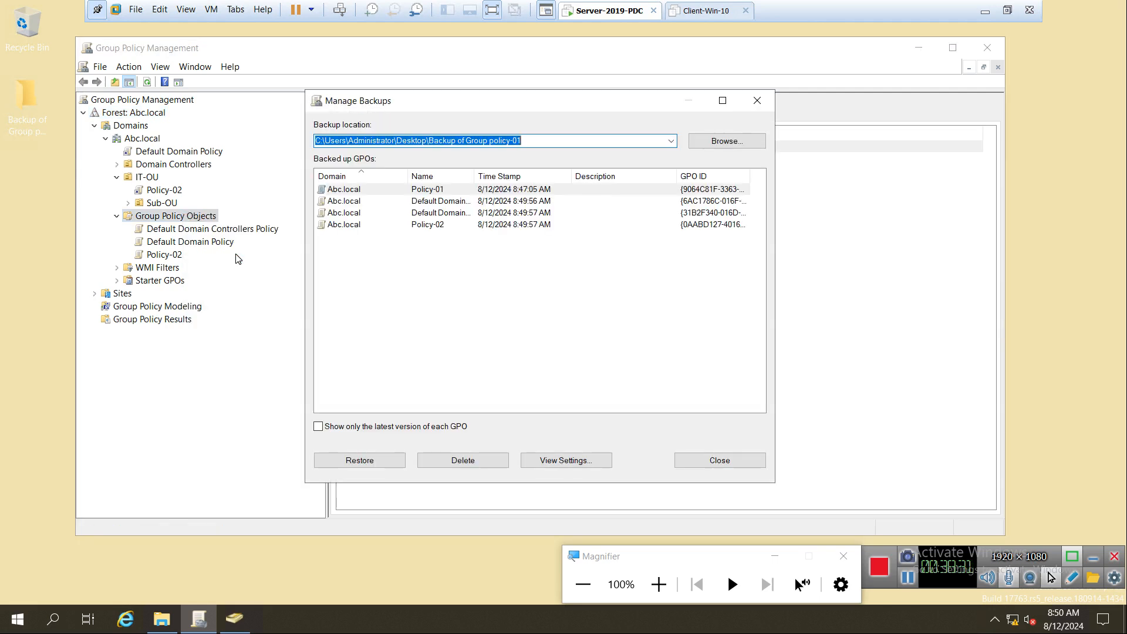
{"action": "left_click", "coordinate": [389, 460]}
{"action": "left_click", "coordinate": [534, 324]}
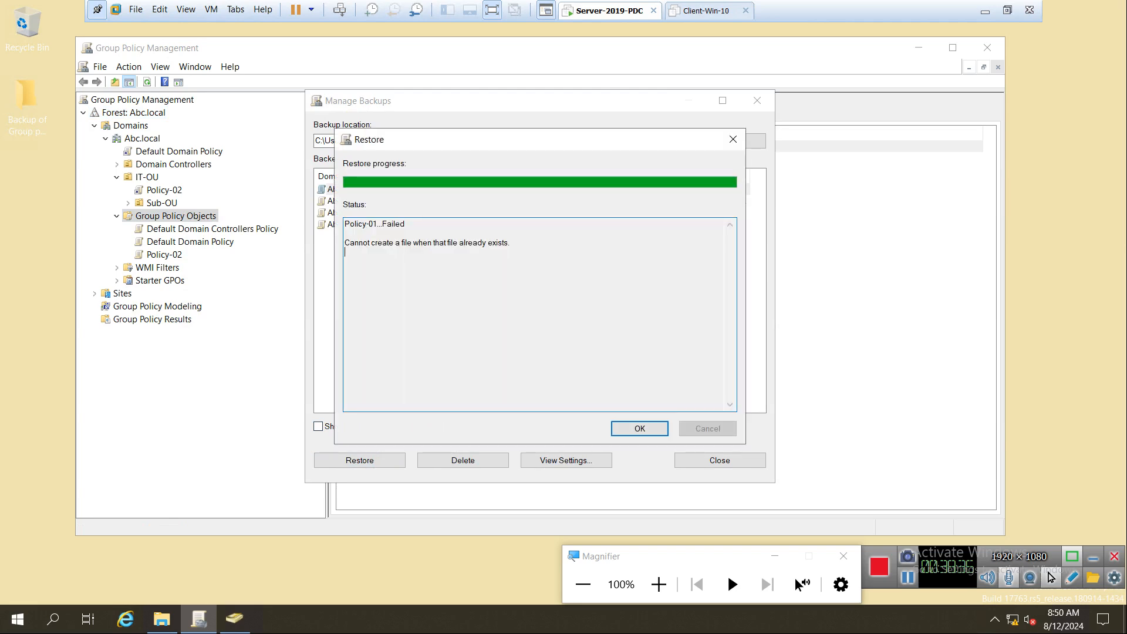
{"action": "left_click", "coordinate": [639, 429]}
{"action": "left_click", "coordinate": [706, 460]}
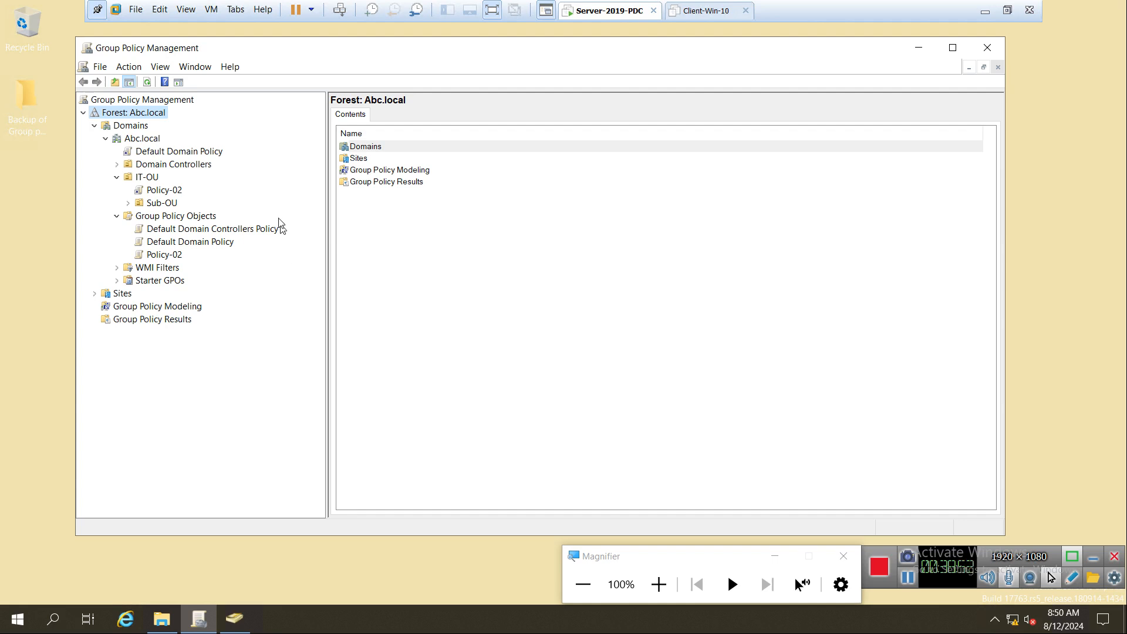
- Show the sites Default-First-Site-Name, Site1 and Site2 under the forest's Sites node
{"action": "left_click", "coordinate": [659, 584]}
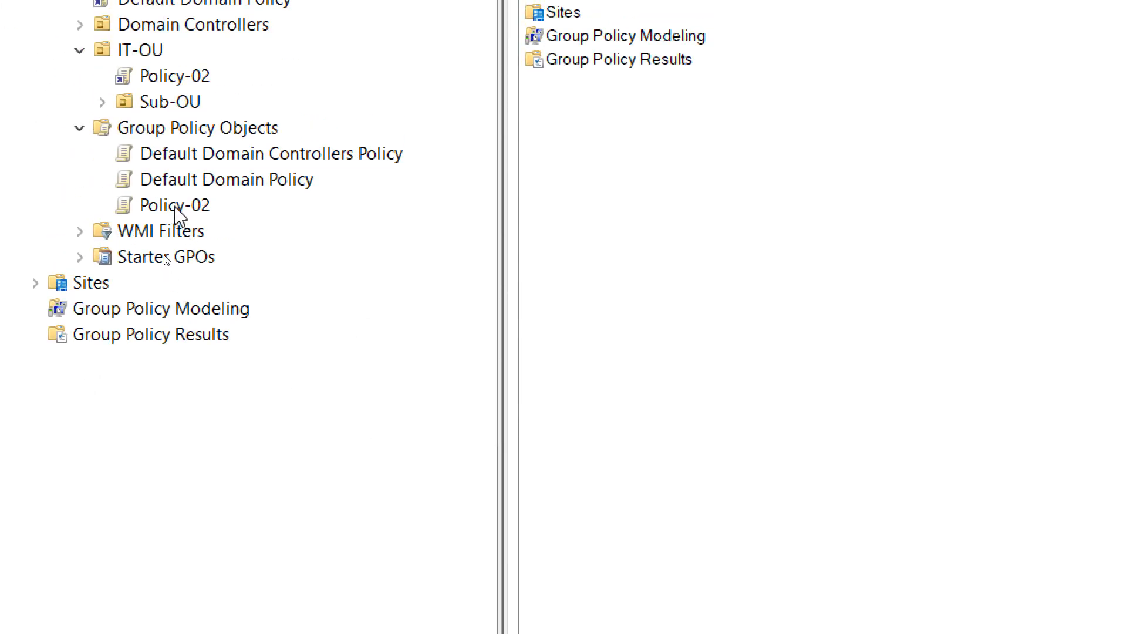
{"action": "left_click", "coordinate": [175, 207]}
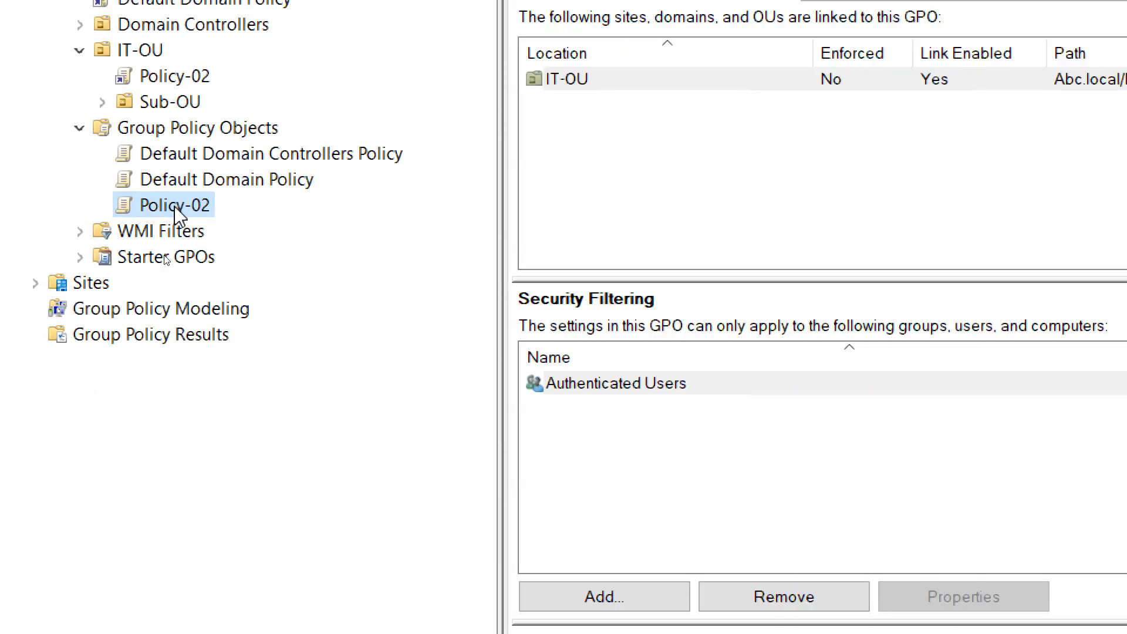
{"action": "left_click", "coordinate": [83, 288]}
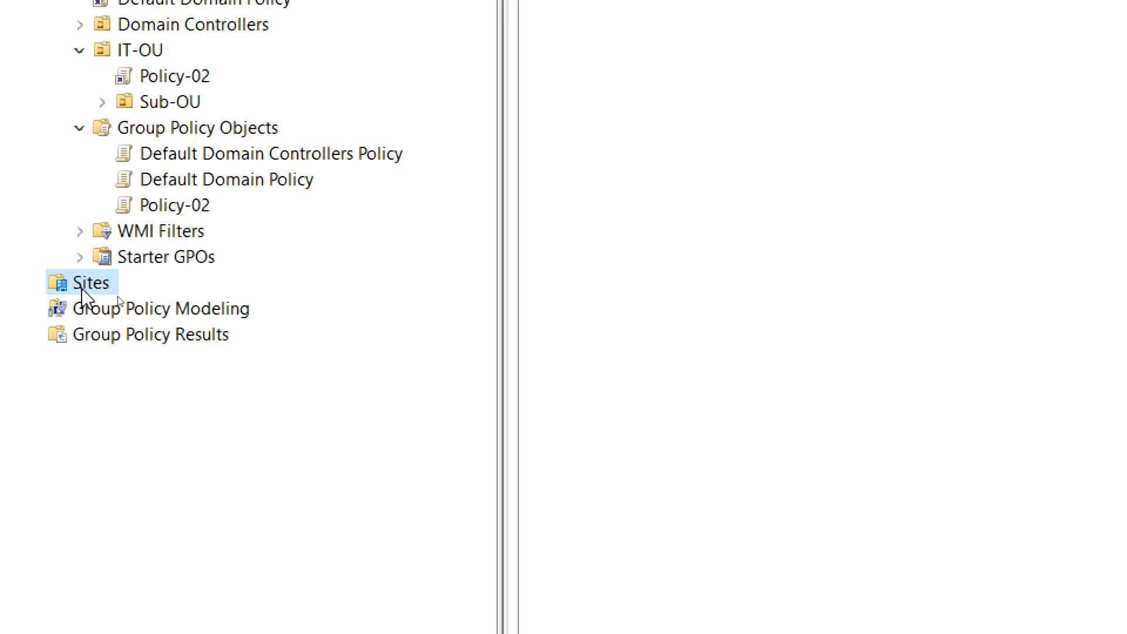
{"action": "right_click", "coordinate": [76, 290]}
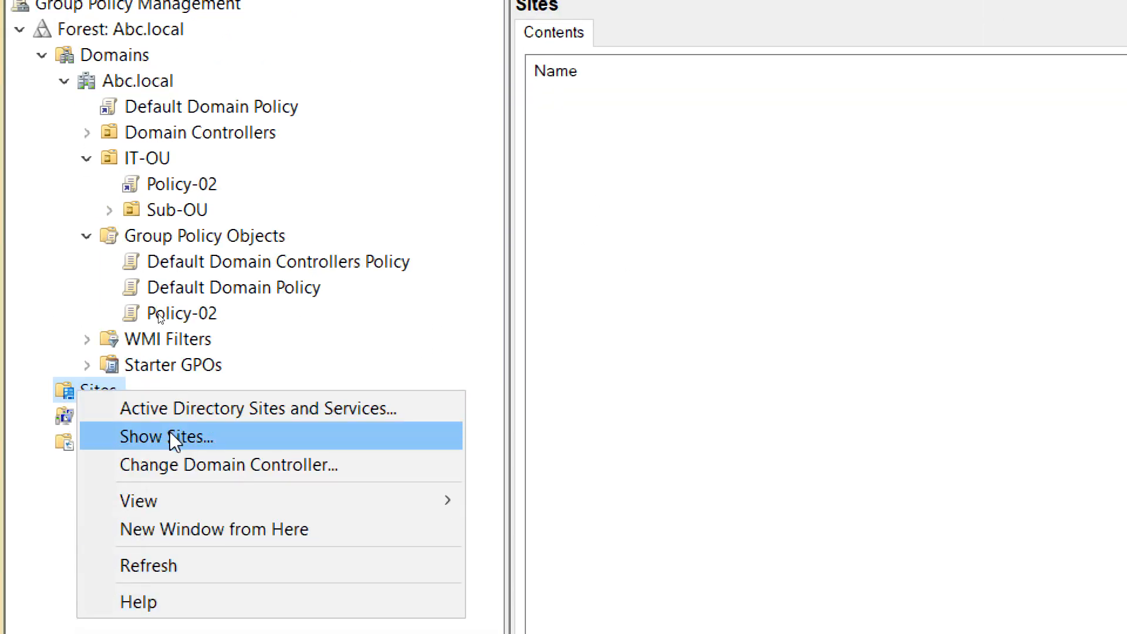
{"action": "left_click", "coordinate": [170, 435]}
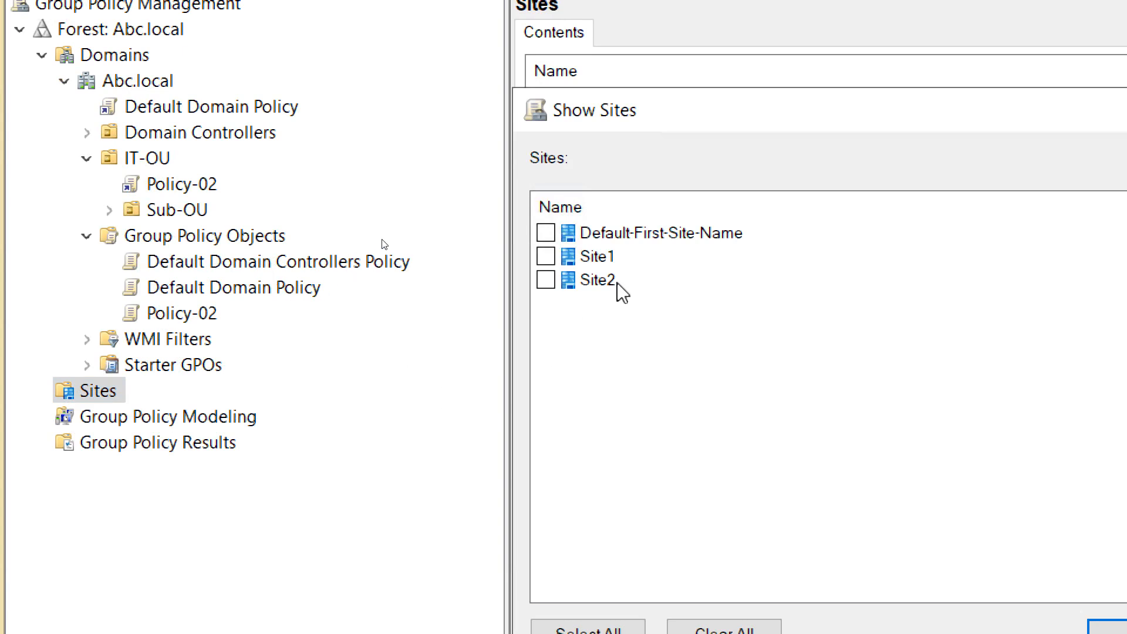
{"action": "left_click", "coordinate": [545, 233]}
{"action": "left_click", "coordinate": [546, 257]}
{"action": "left_click", "coordinate": [545, 280]}
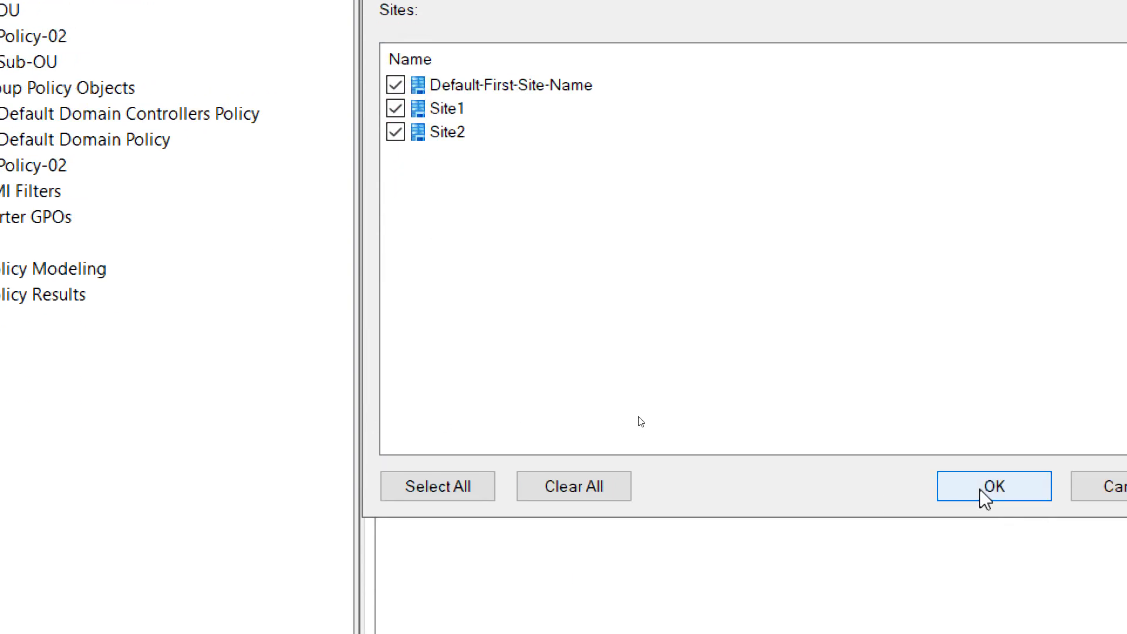
{"action": "left_click", "coordinate": [986, 490]}
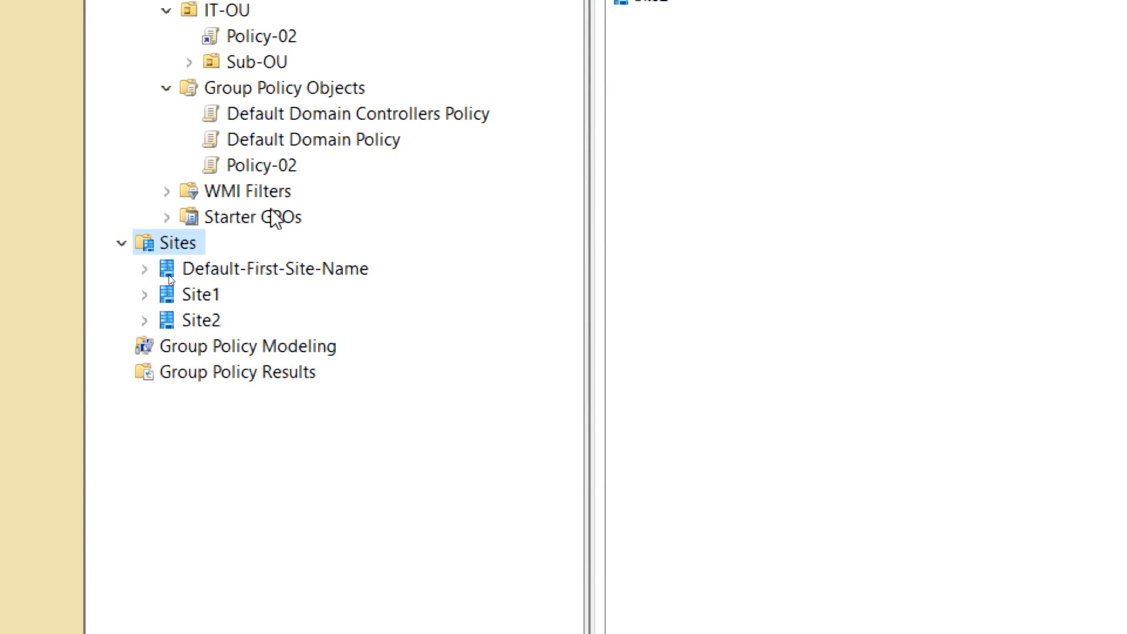
- Link the existing GPO Policy-02 to Site1 and expand the site to check its links
{"action": "left_click", "coordinate": [261, 164]}
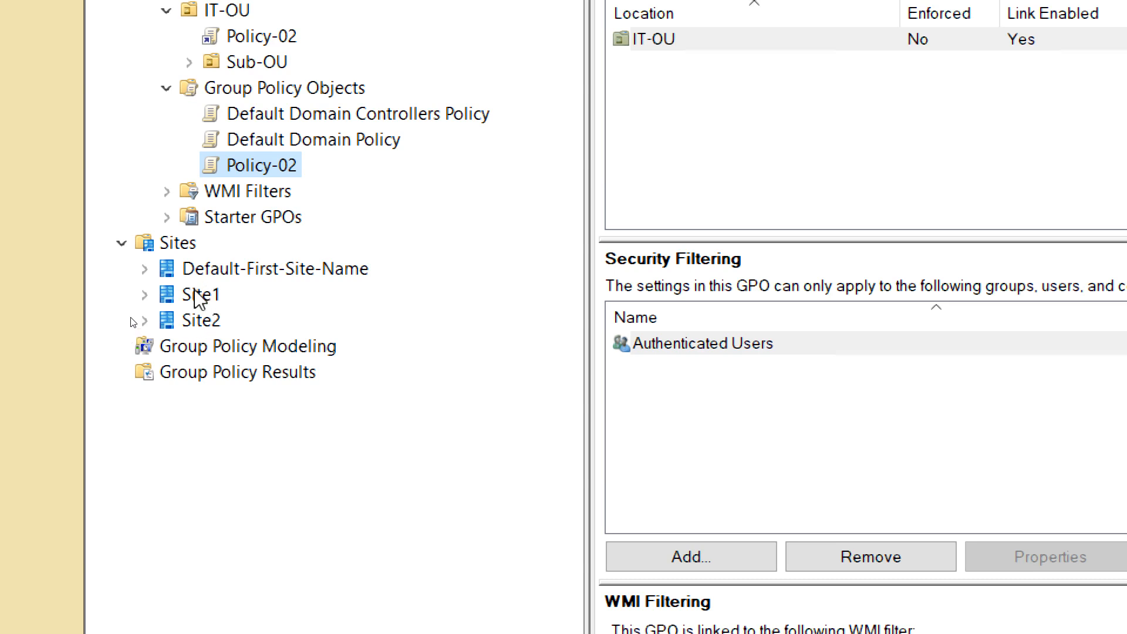
{"action": "left_click", "coordinate": [203, 301]}
{"action": "right_click", "coordinate": [202, 295]}
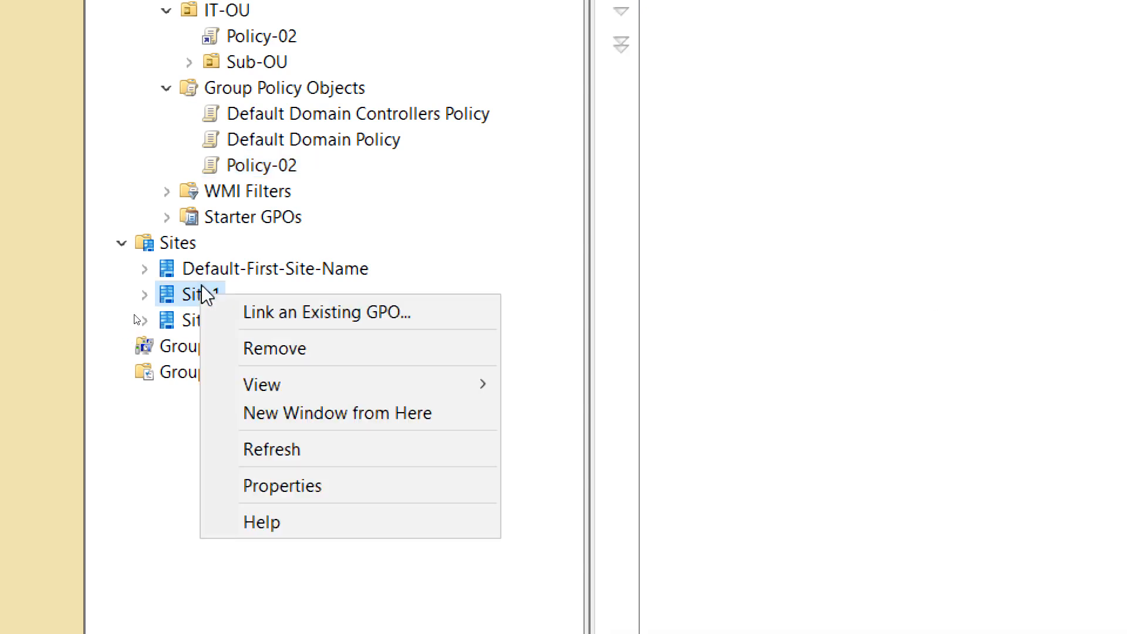
{"action": "left_click", "coordinate": [375, 318]}
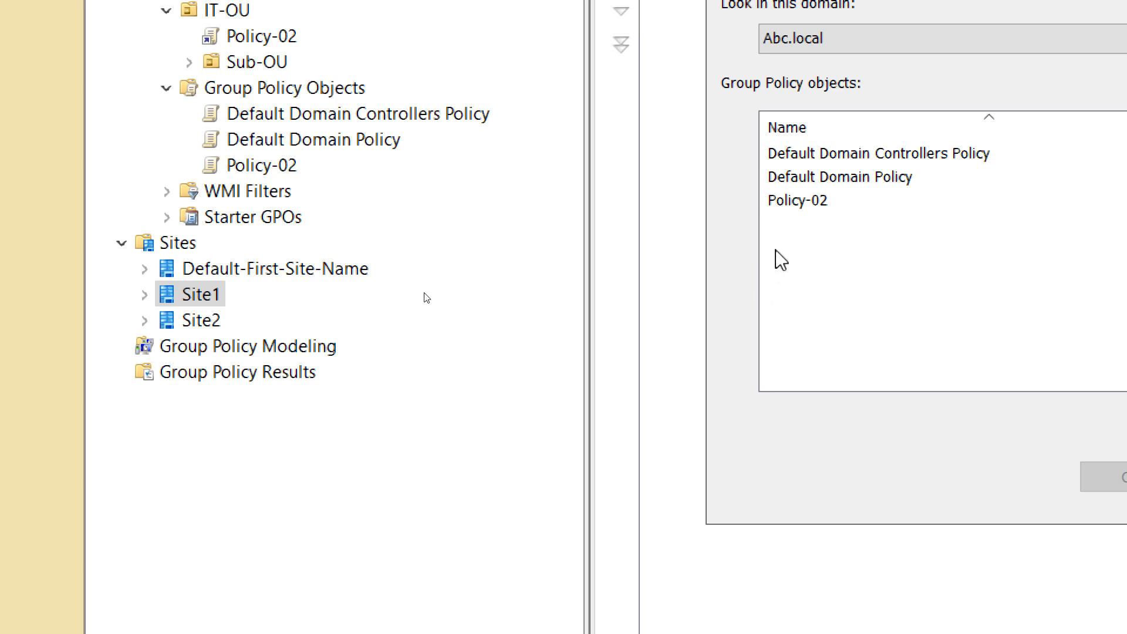
{"action": "left_click", "coordinate": [794, 200]}
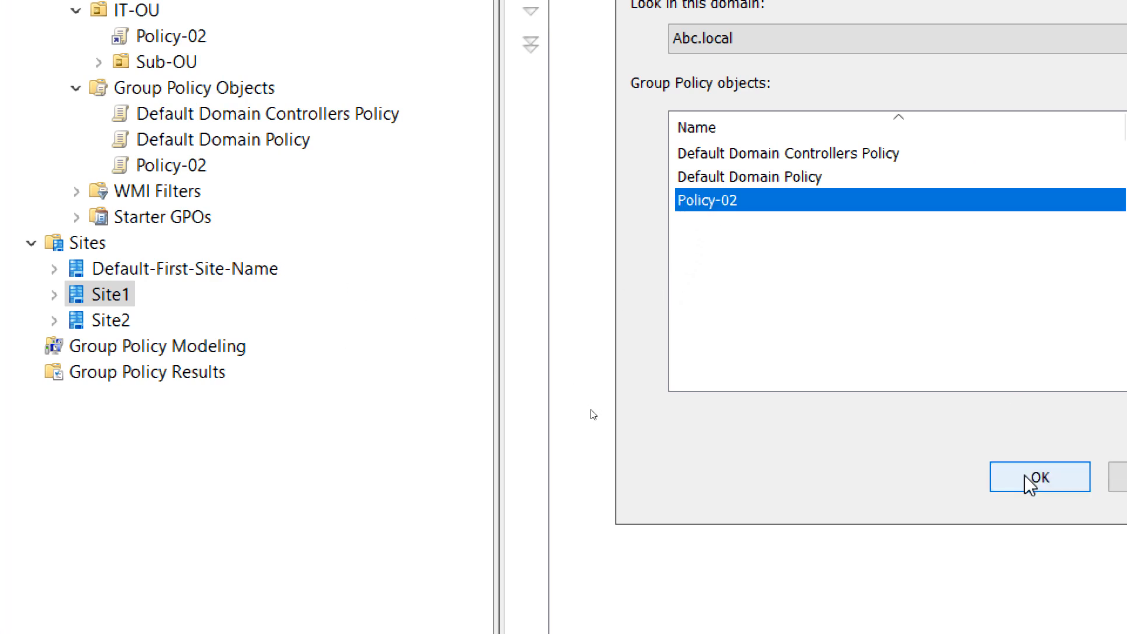
{"action": "left_click", "coordinate": [1117, 483]}
{"action": "left_click", "coordinate": [54, 294]}
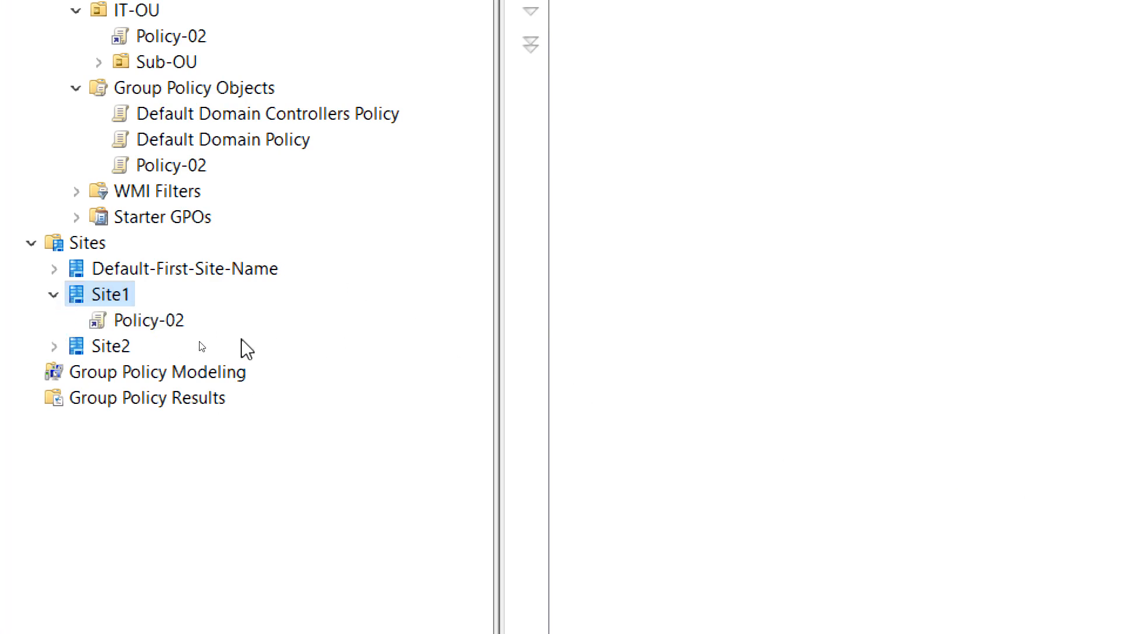
- Compare the scope of Policy-02 under Group Policy Objects with that of its link under Site1
{"action": "left_click", "coordinate": [167, 166]}
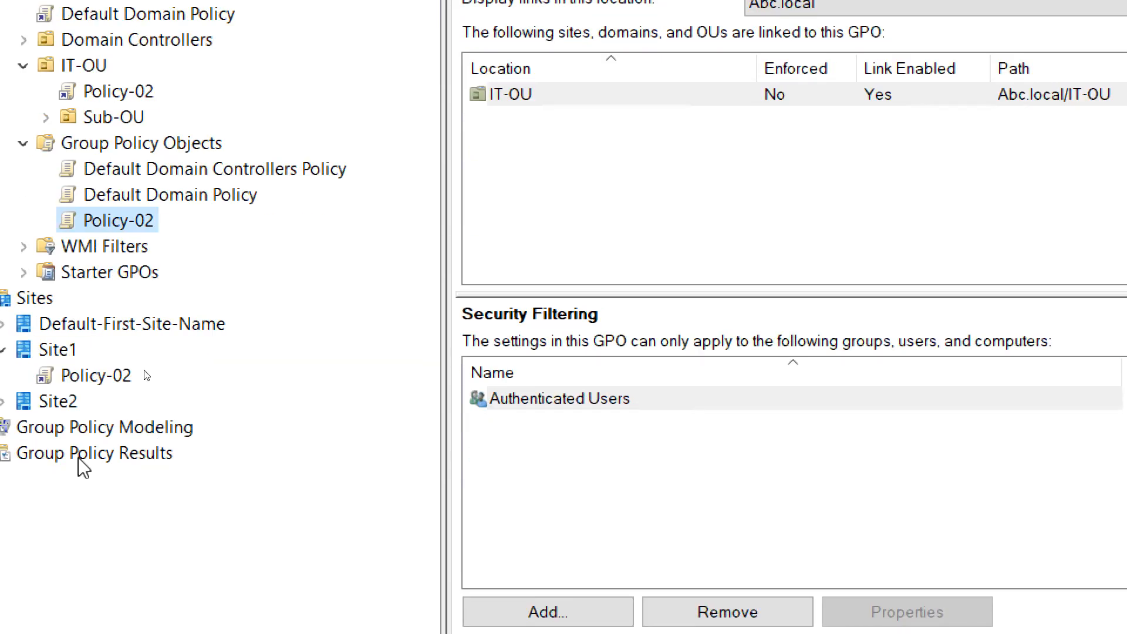
{"action": "left_click", "coordinate": [83, 377]}
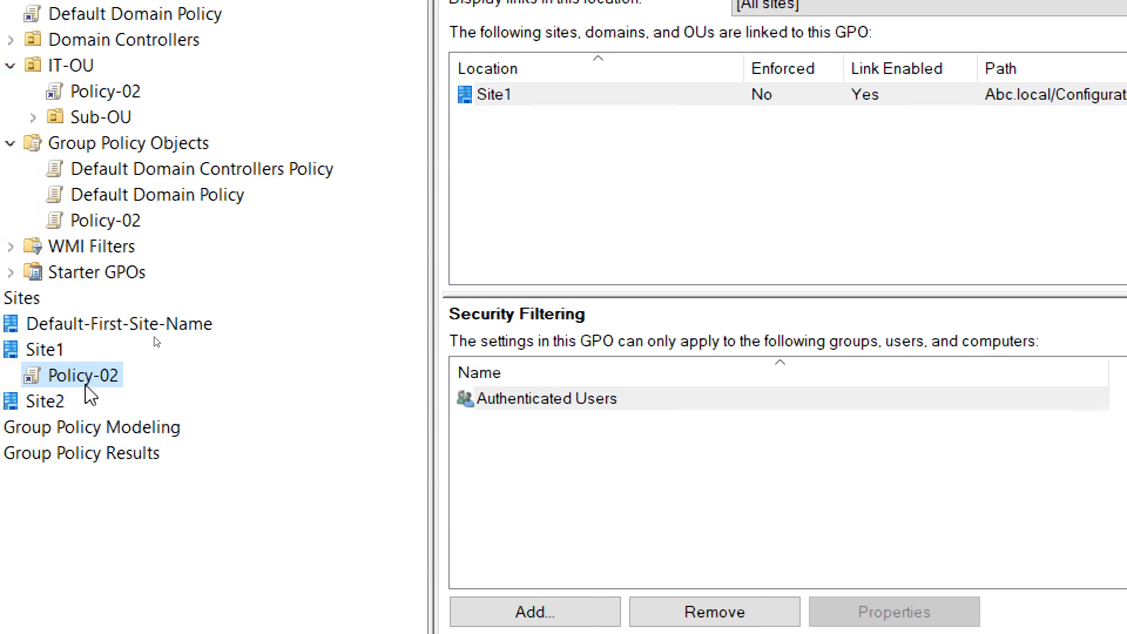
{"action": "left_click", "coordinate": [97, 226]}
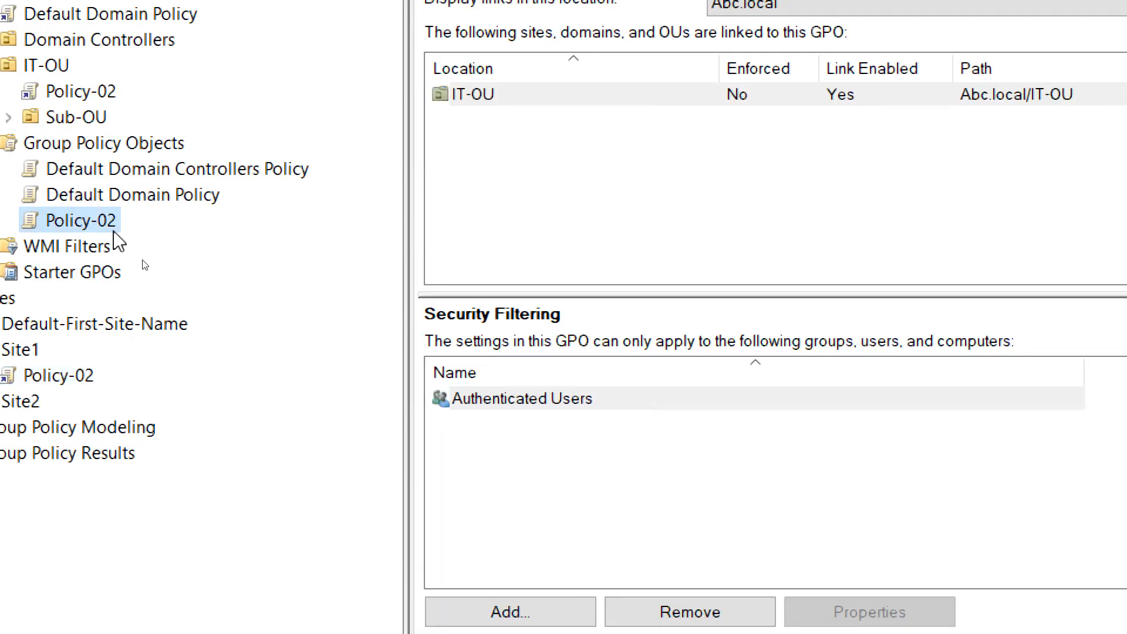
{"action": "left_click", "coordinate": [61, 381]}
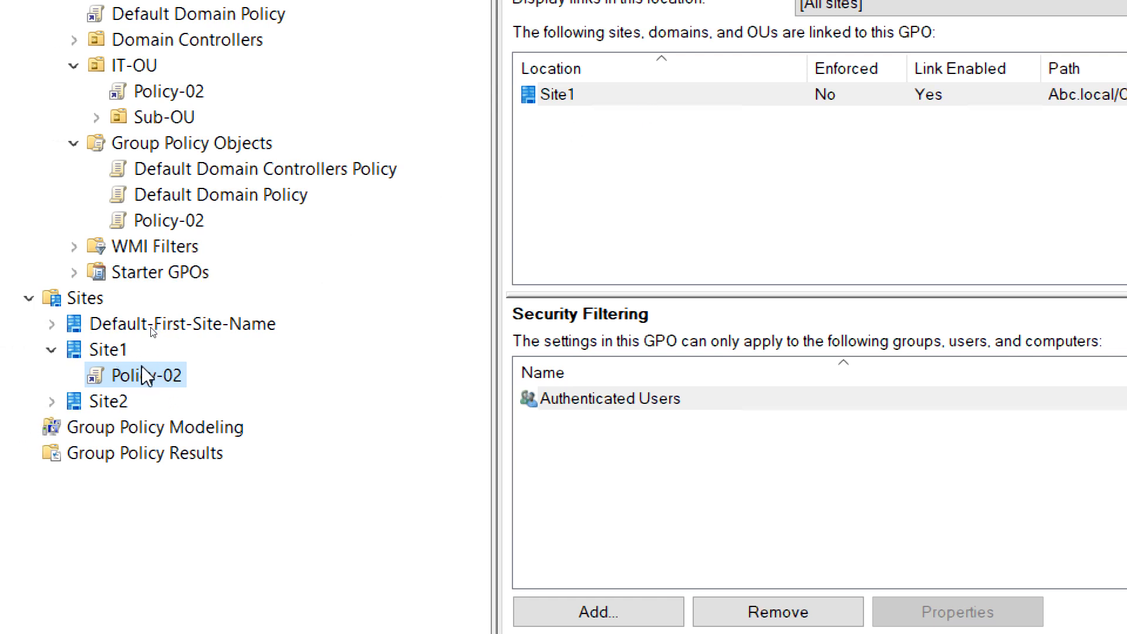
- Link the existing GPO Policy-02 to Site2 and inspect the Site2 and Site1 entries in its scope
{"action": "right_click", "coordinate": [111, 403]}
{"action": "left_click", "coordinate": [213, 434]}
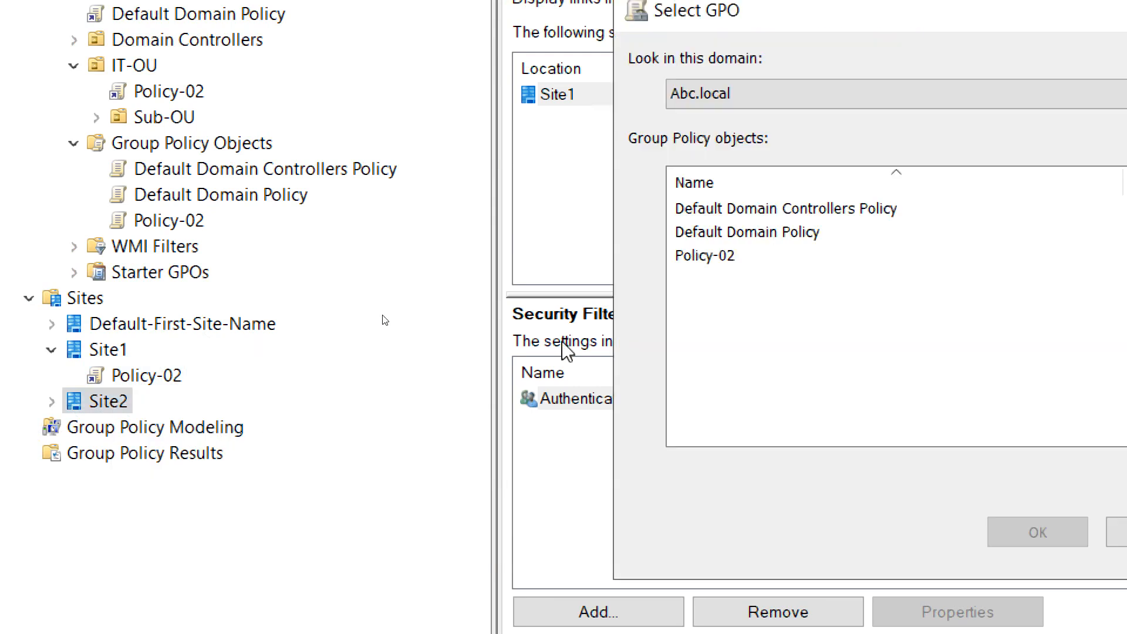
{"action": "left_click", "coordinate": [738, 258]}
{"action": "left_click", "coordinate": [1026, 520]}
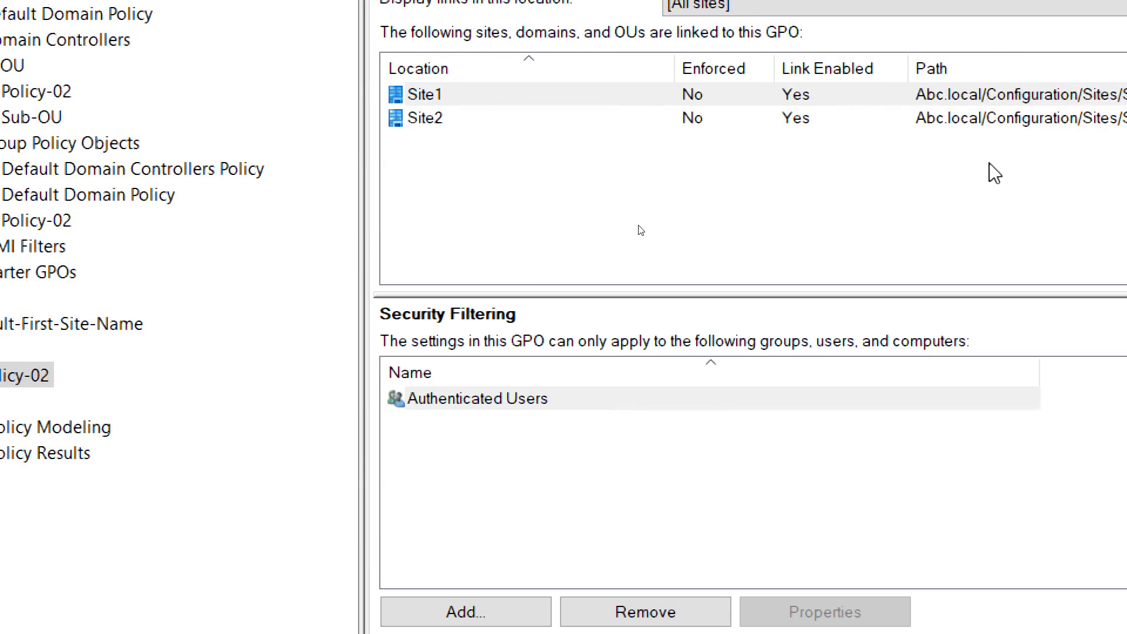
{"action": "left_click", "coordinate": [430, 119]}
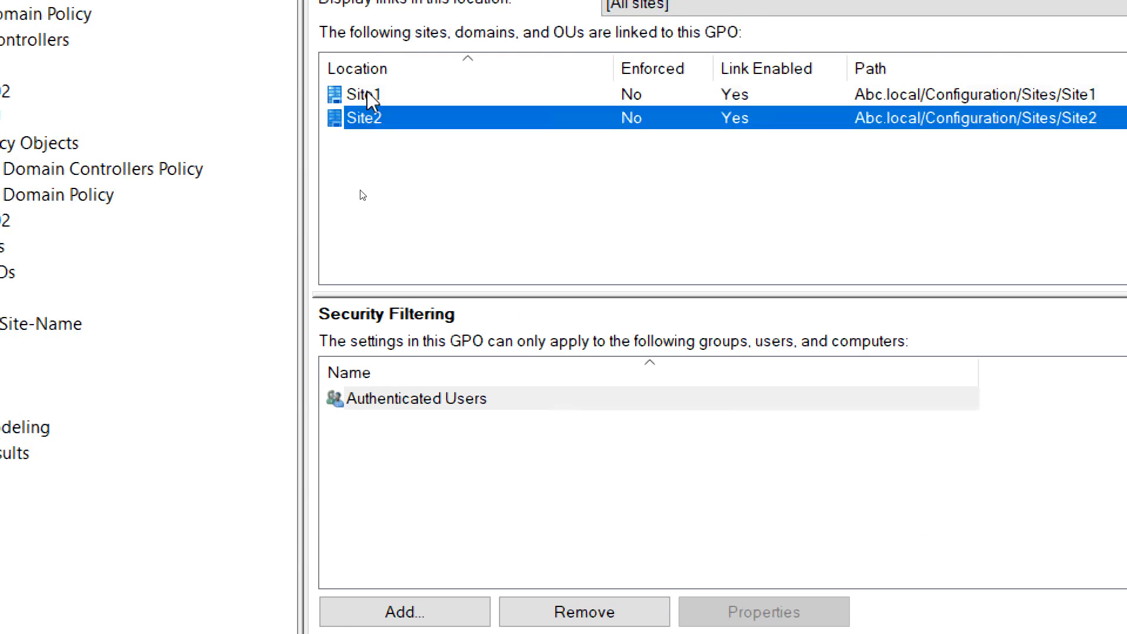
{"action": "left_click", "coordinate": [370, 96]}
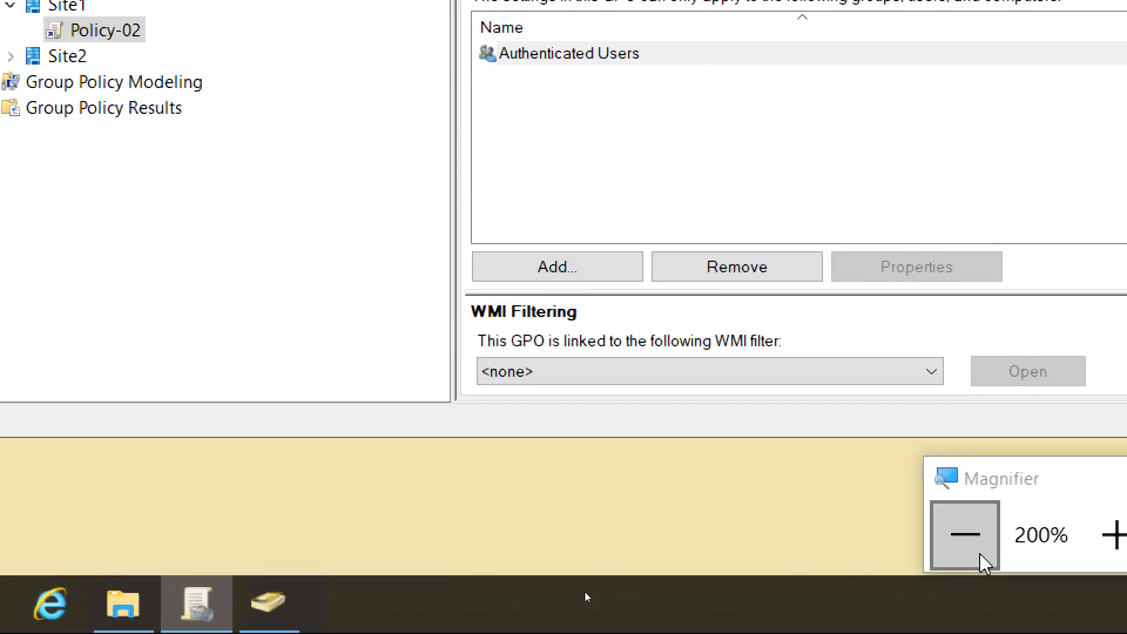
- Reset the magnification to 100% and close Magnifier
{"action": "left_click", "coordinate": [980, 555]}
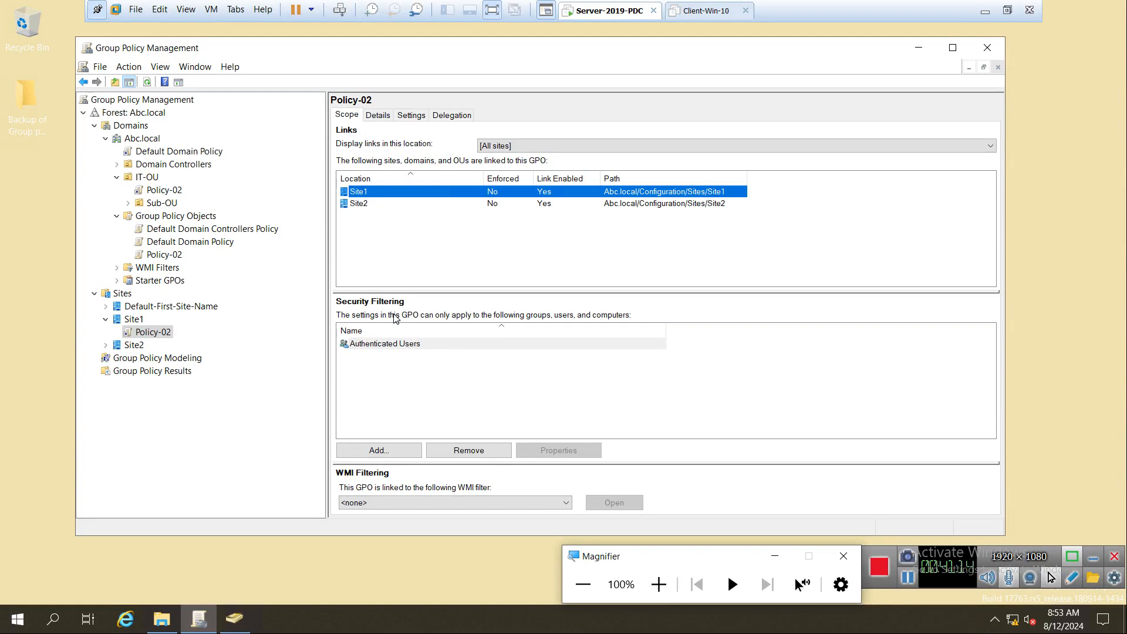
{"action": "left_click", "coordinate": [843, 559]}
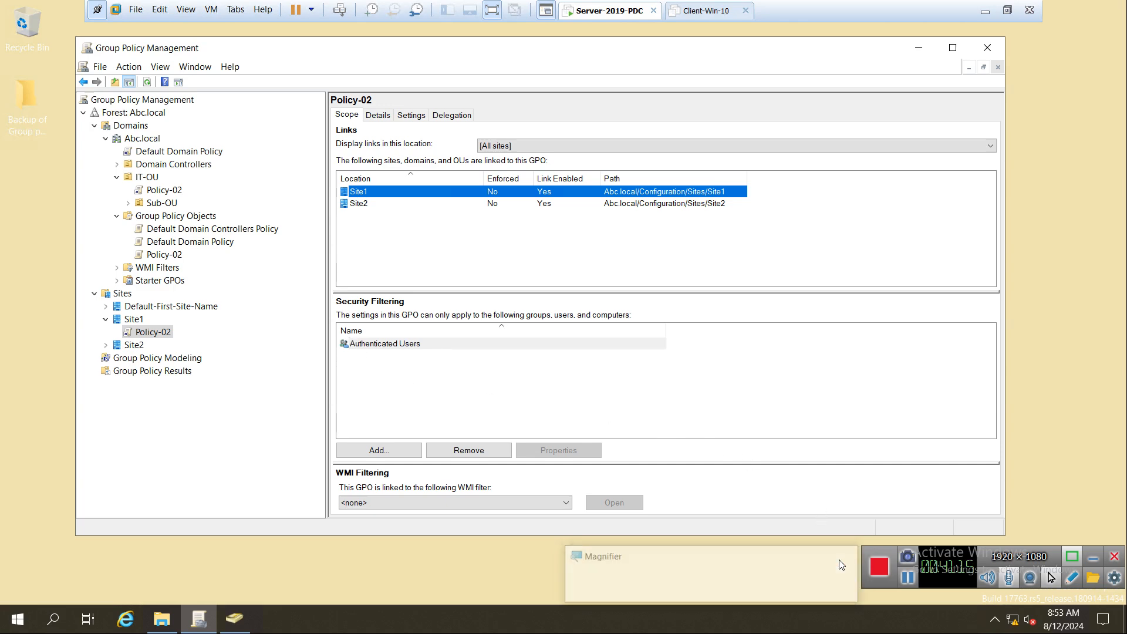